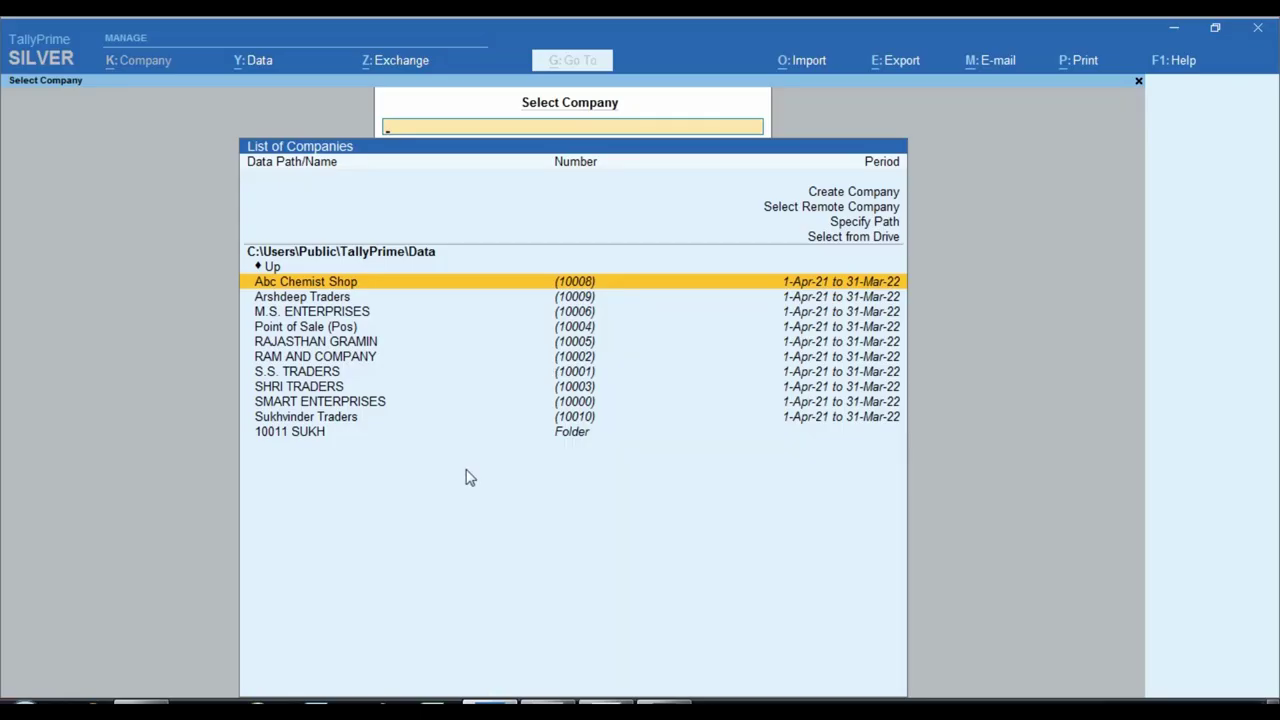
key(Escape)
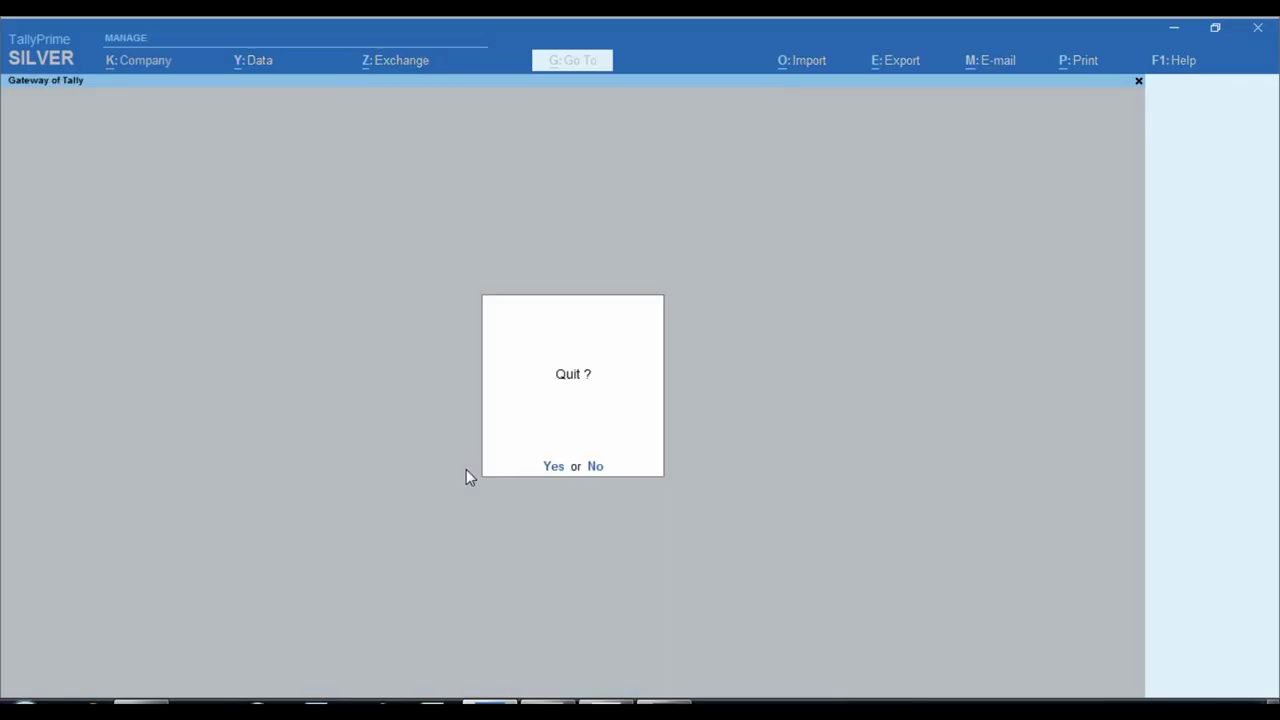
key(n)
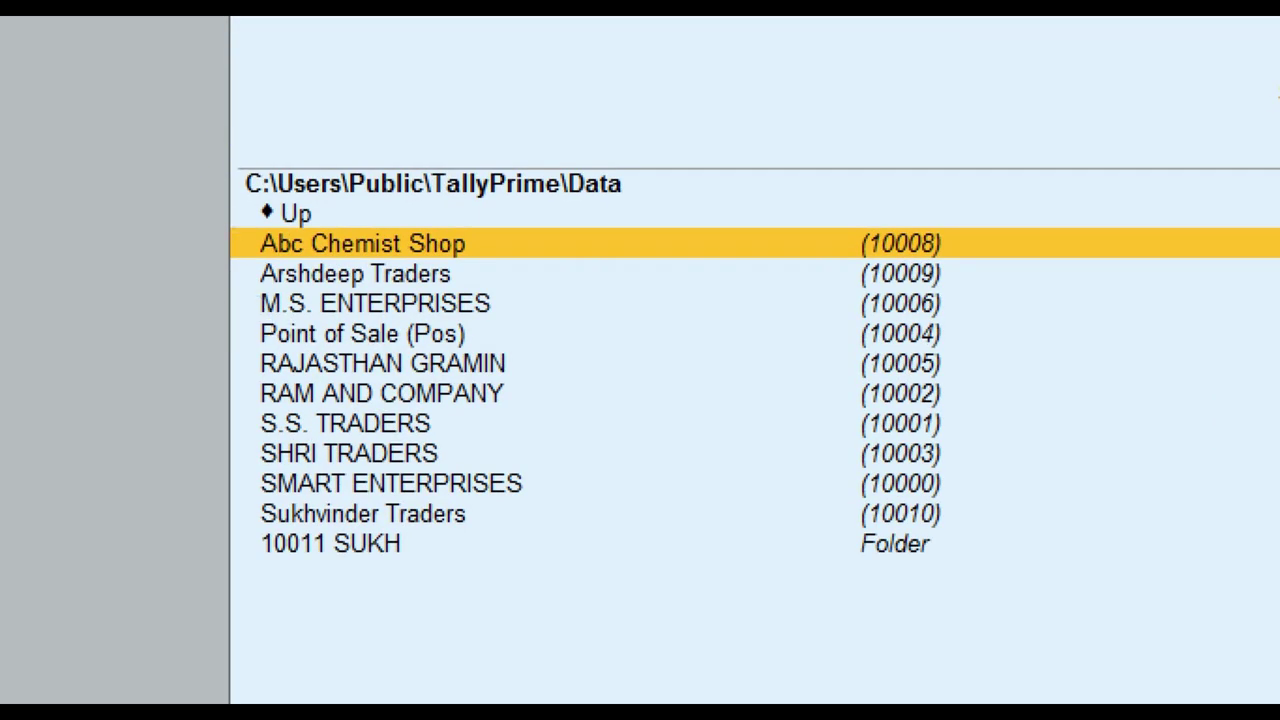
drag(218, 135, 670, 700)
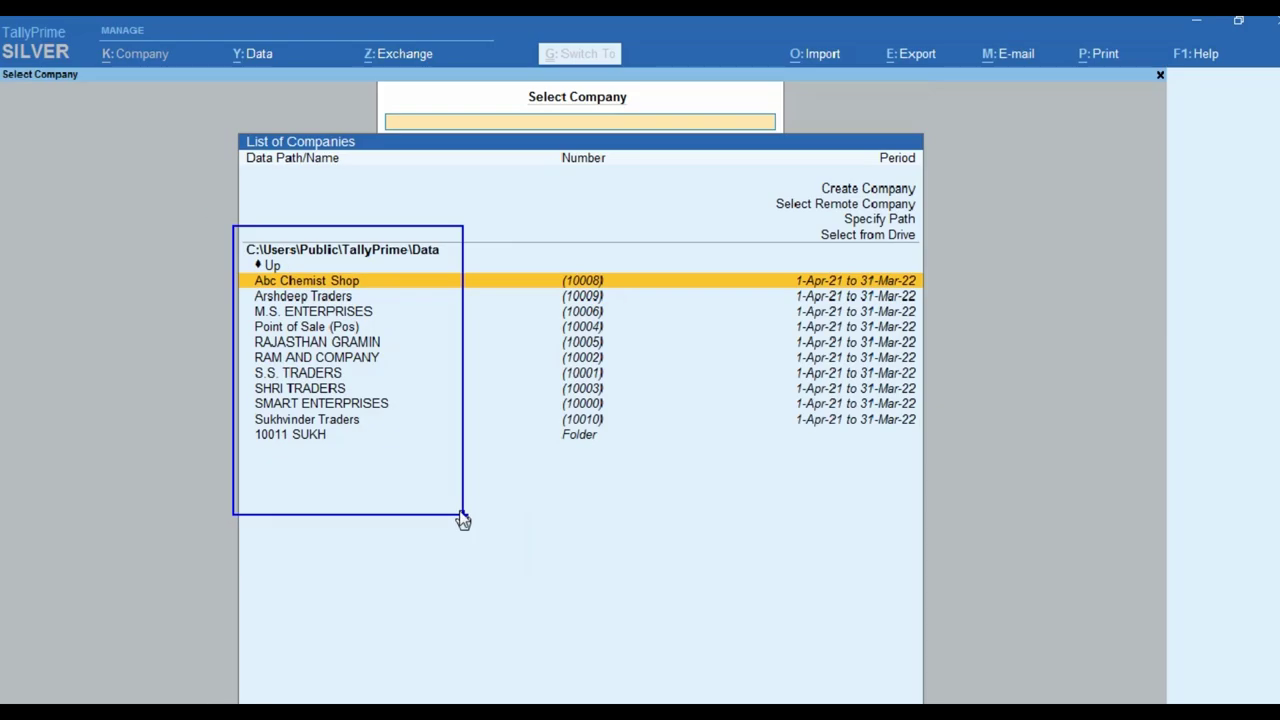
key(Escape)
key(n)
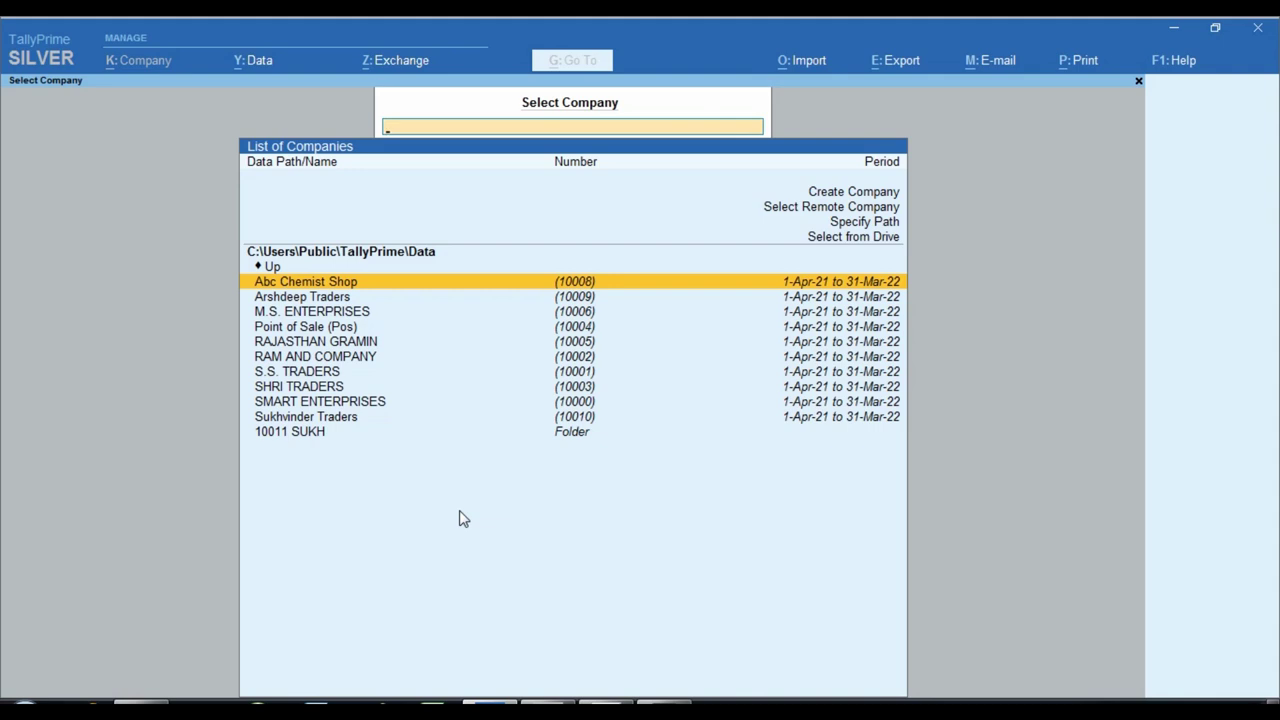
Highlight M.S. ENTERPRISES in the company list and check its company number and the data path
key(Down)
key(Down)
key(Down)
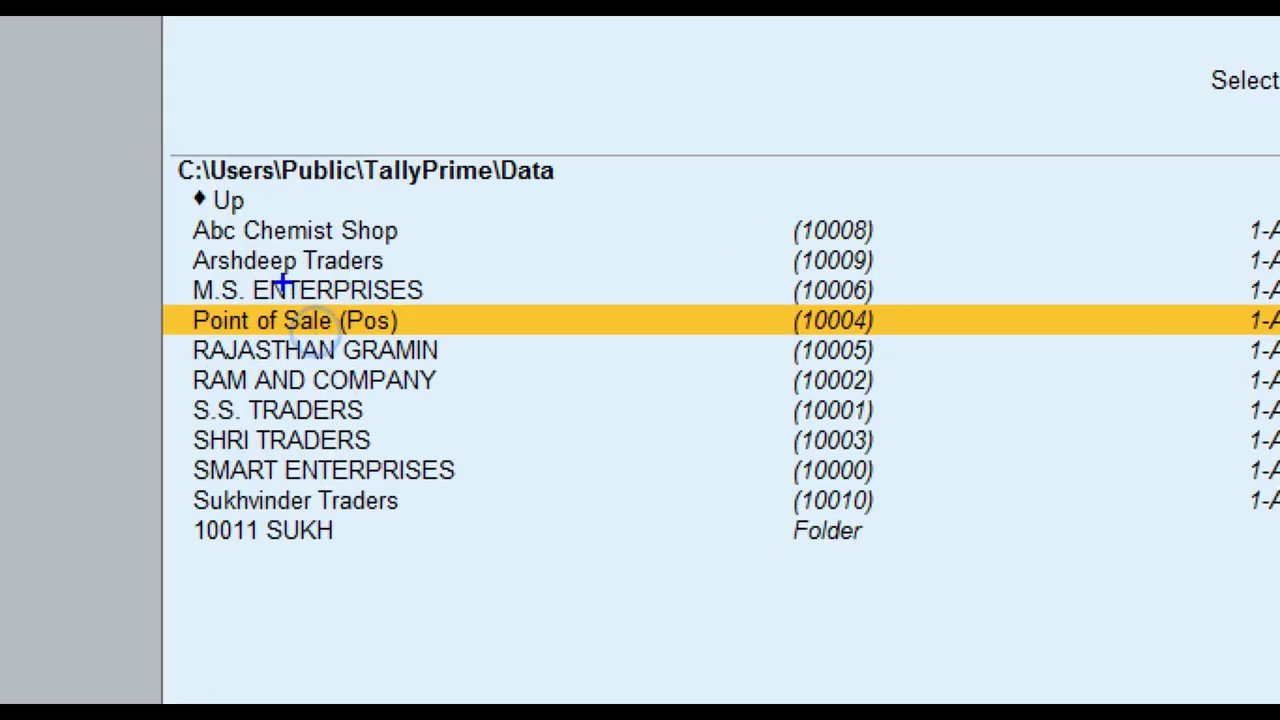
drag(180, 276, 943, 314)
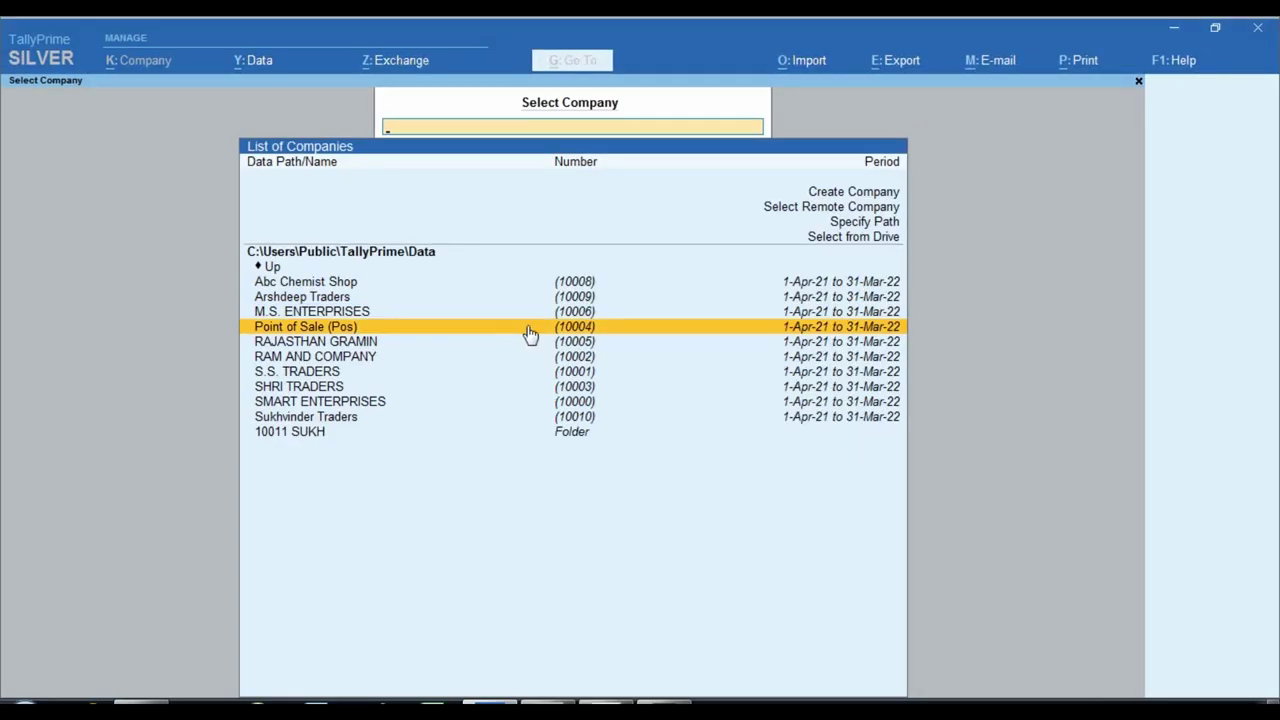
key(Up)
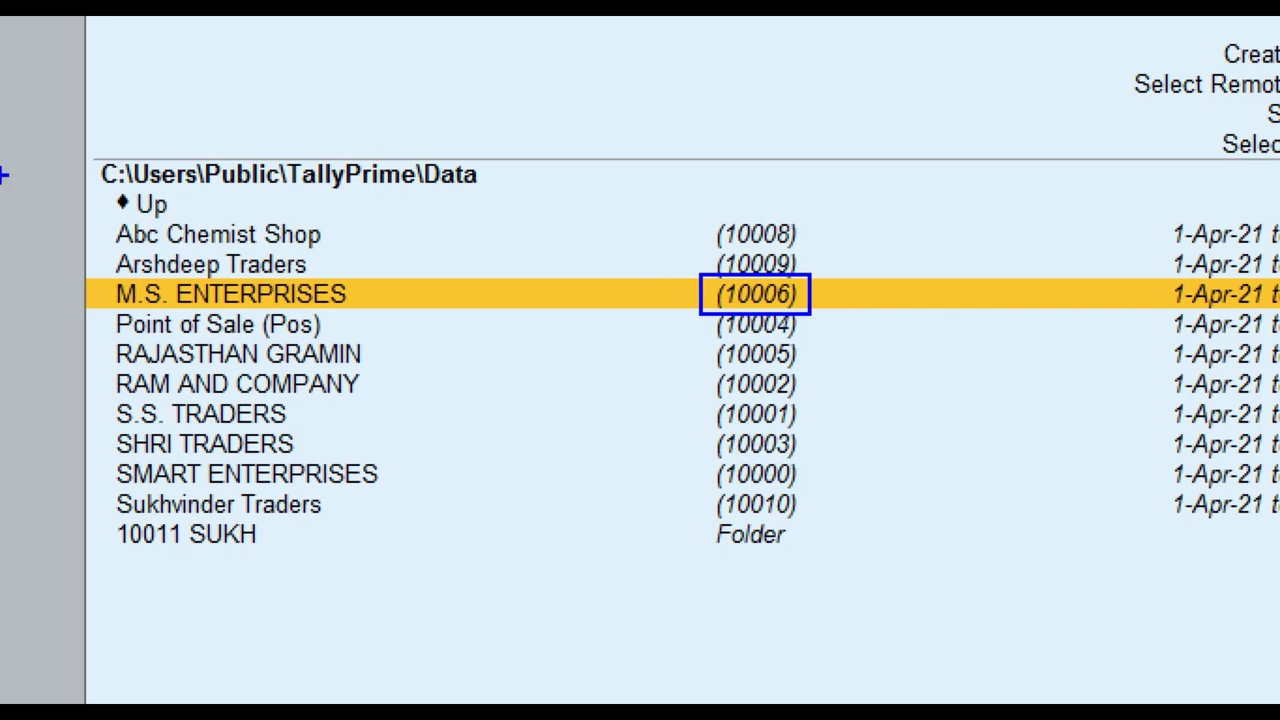
drag(82, 138, 525, 200)
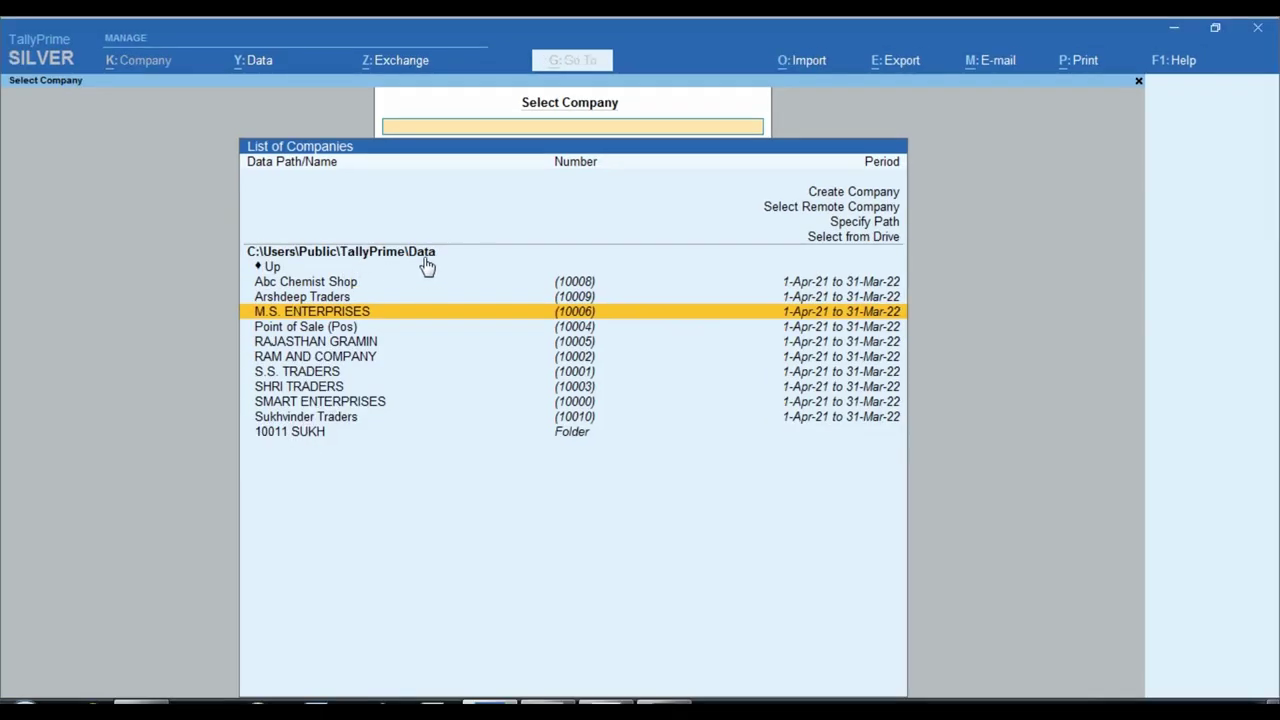
Switch to Windows Explorer and open the folder C:\Users\Public\TallyPrime\Data in a maximized window
click(181, 697)
click(404, 540)
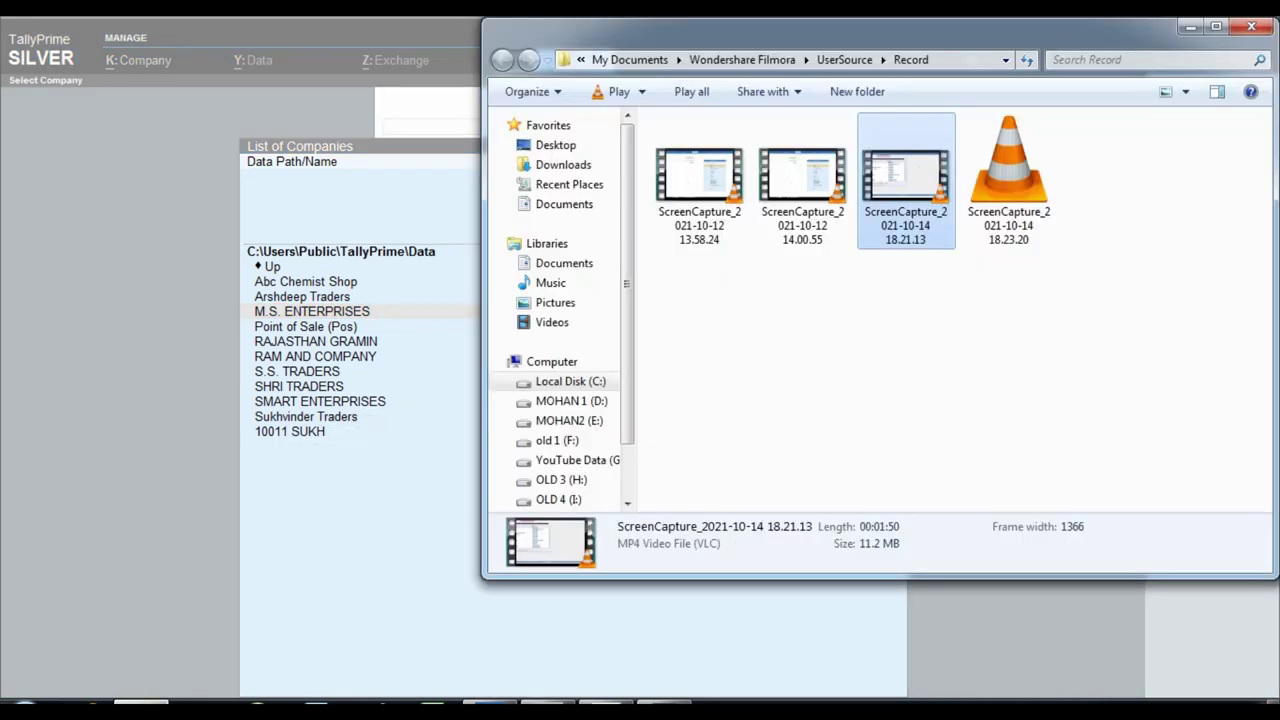
click(566, 381)
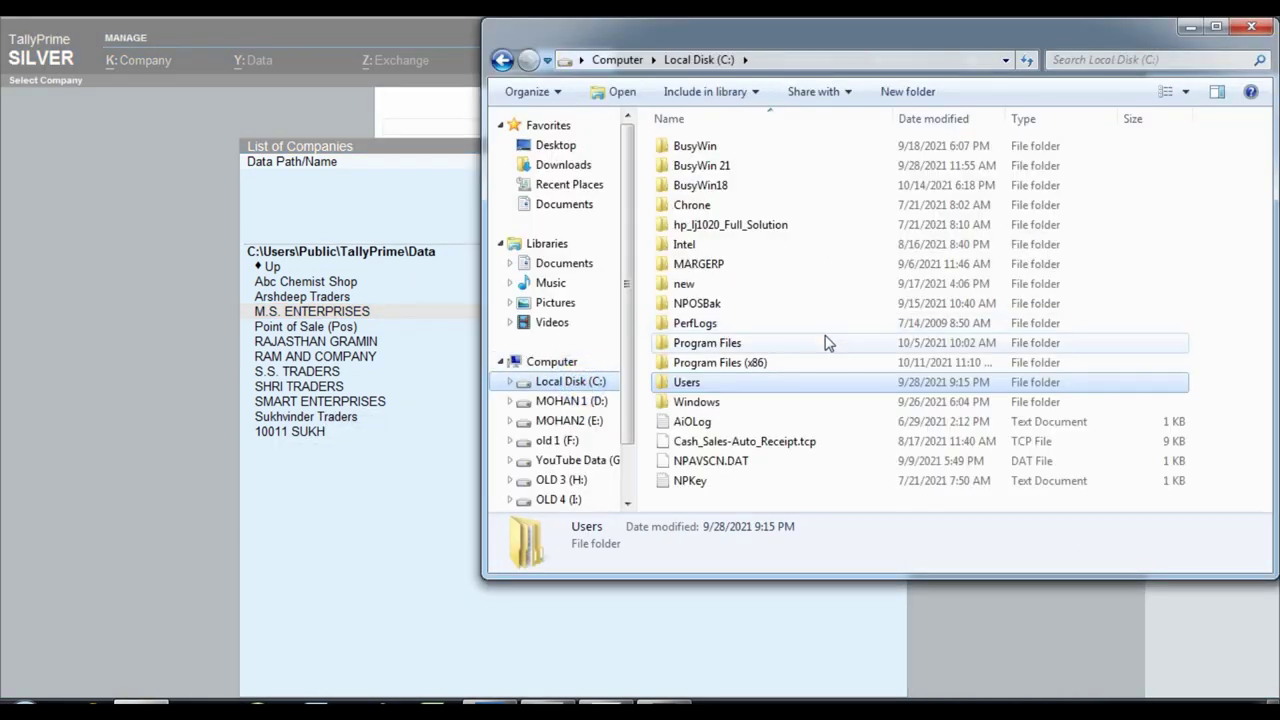
double_click(818, 36)
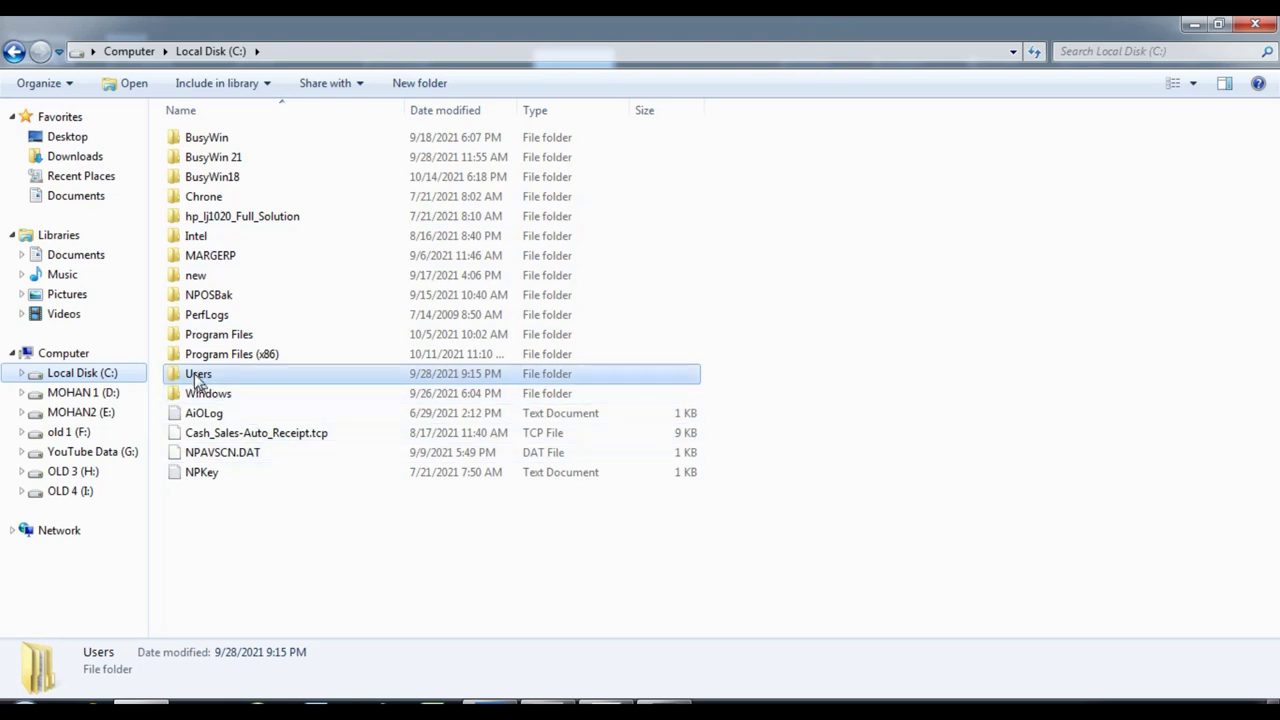
double_click(193, 375)
double_click(200, 136)
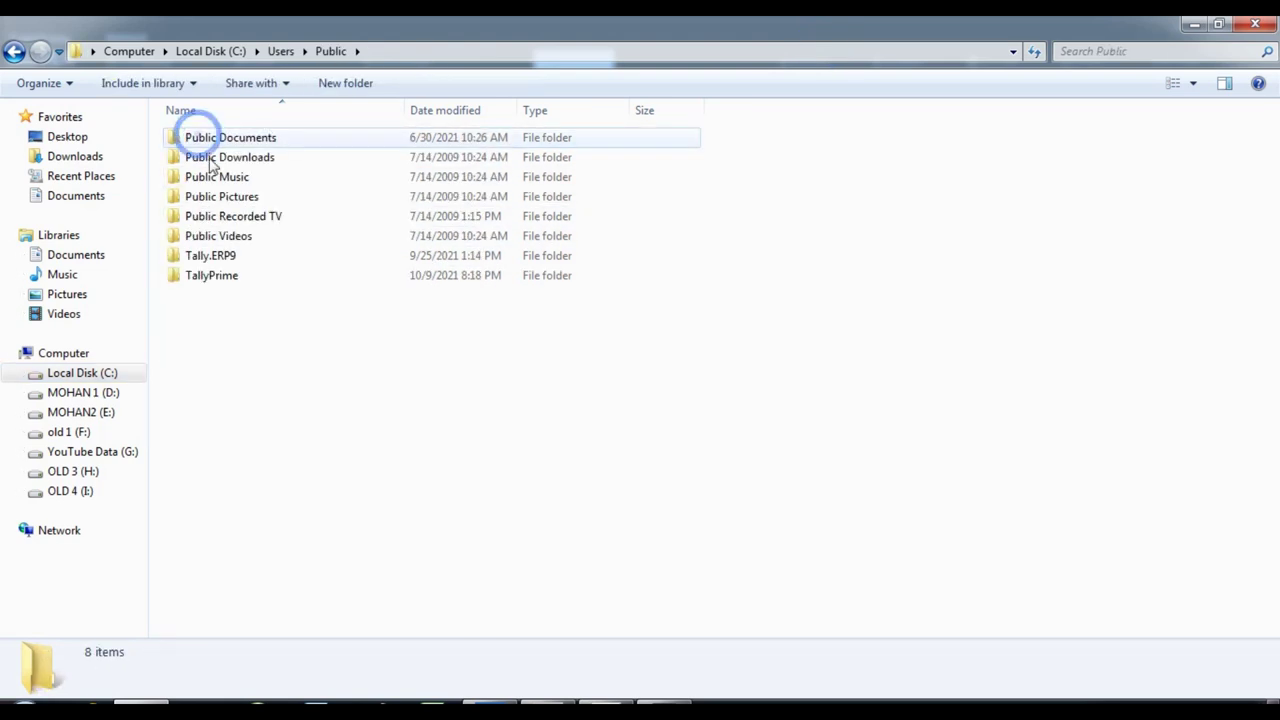
double_click(218, 279)
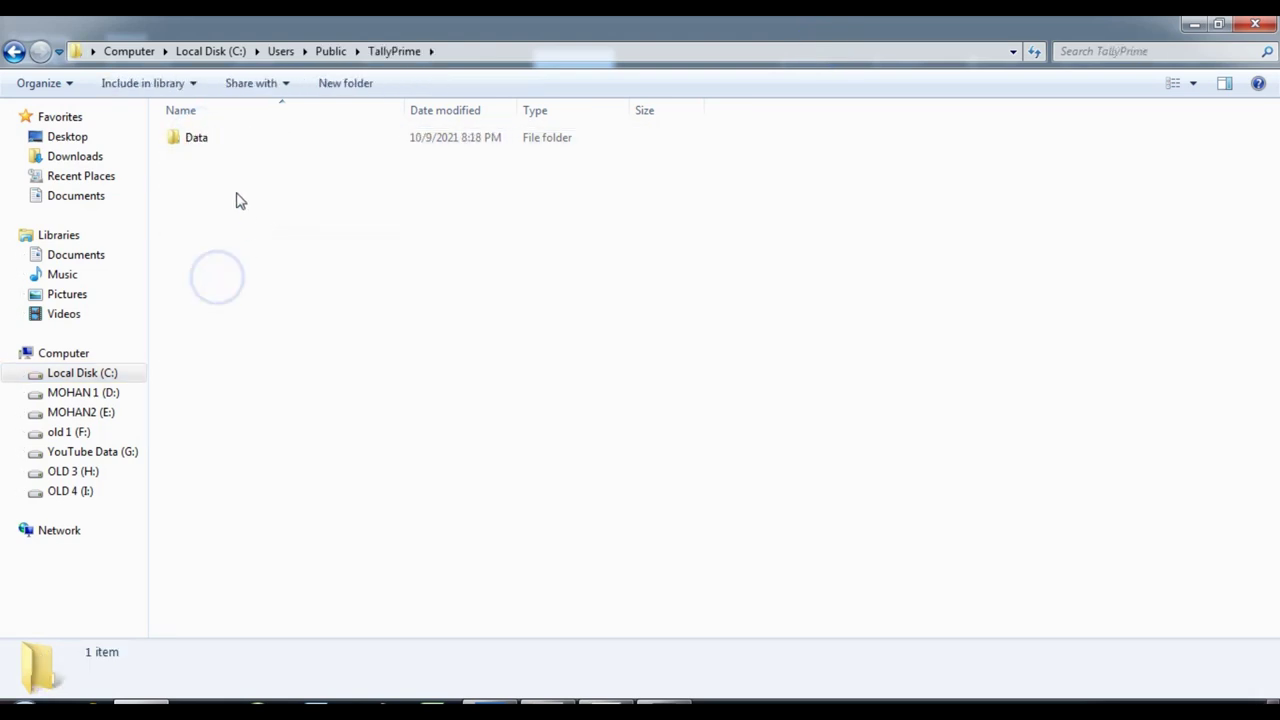
double_click(174, 145)
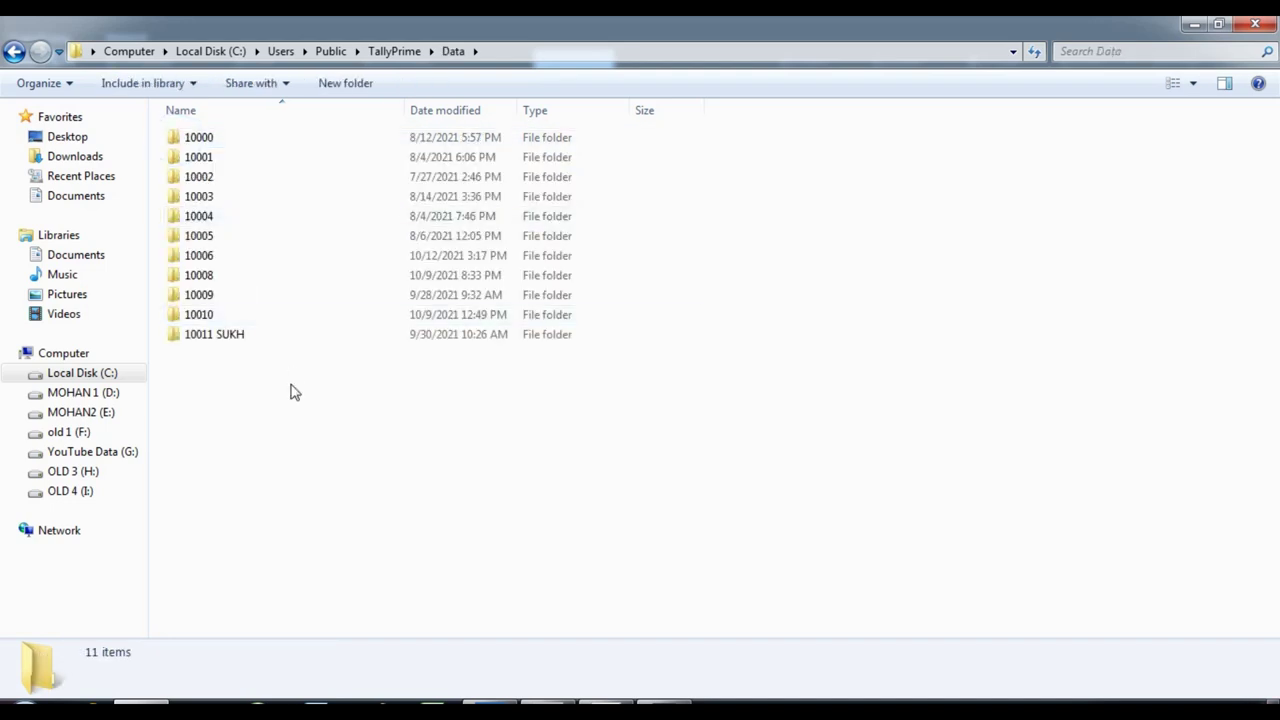
Check the size of the 10006 company folder in its properties, then close them
mouse_move(198, 277)
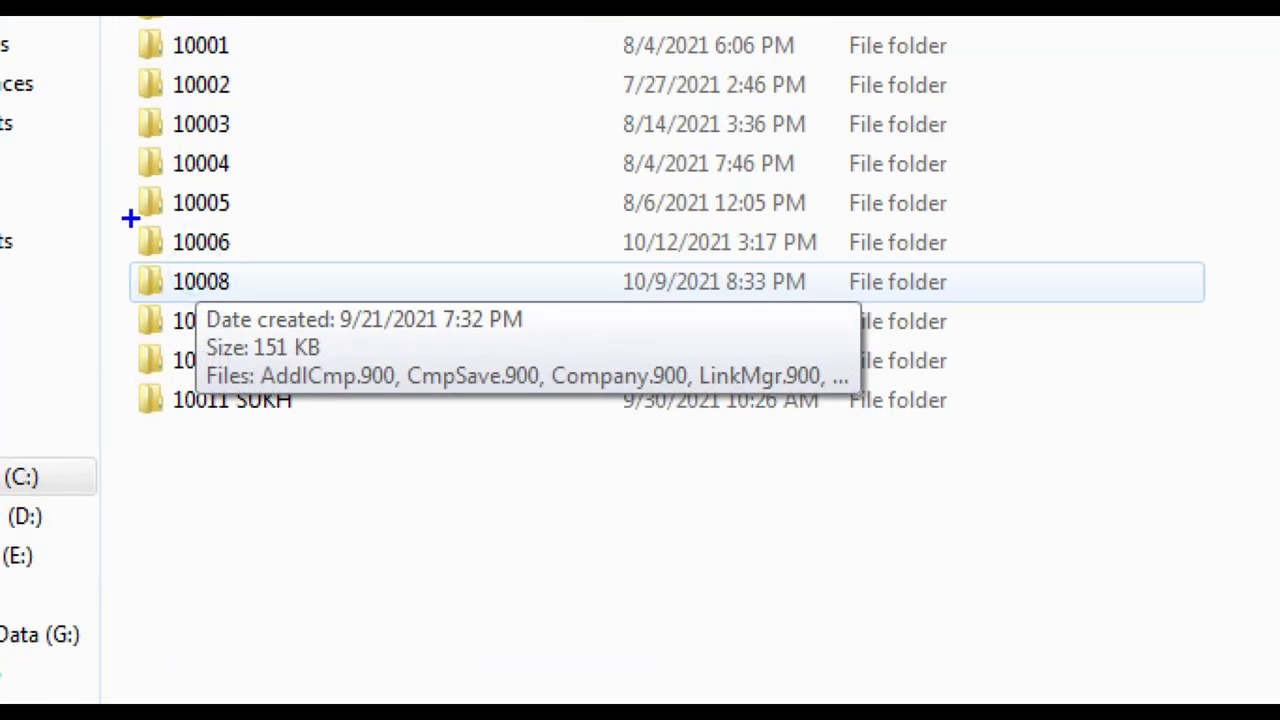
mouse_move(130, 218)
mouse_down()
mouse_move(163, 240)
mouse_move(261, 262)
mouse_up()
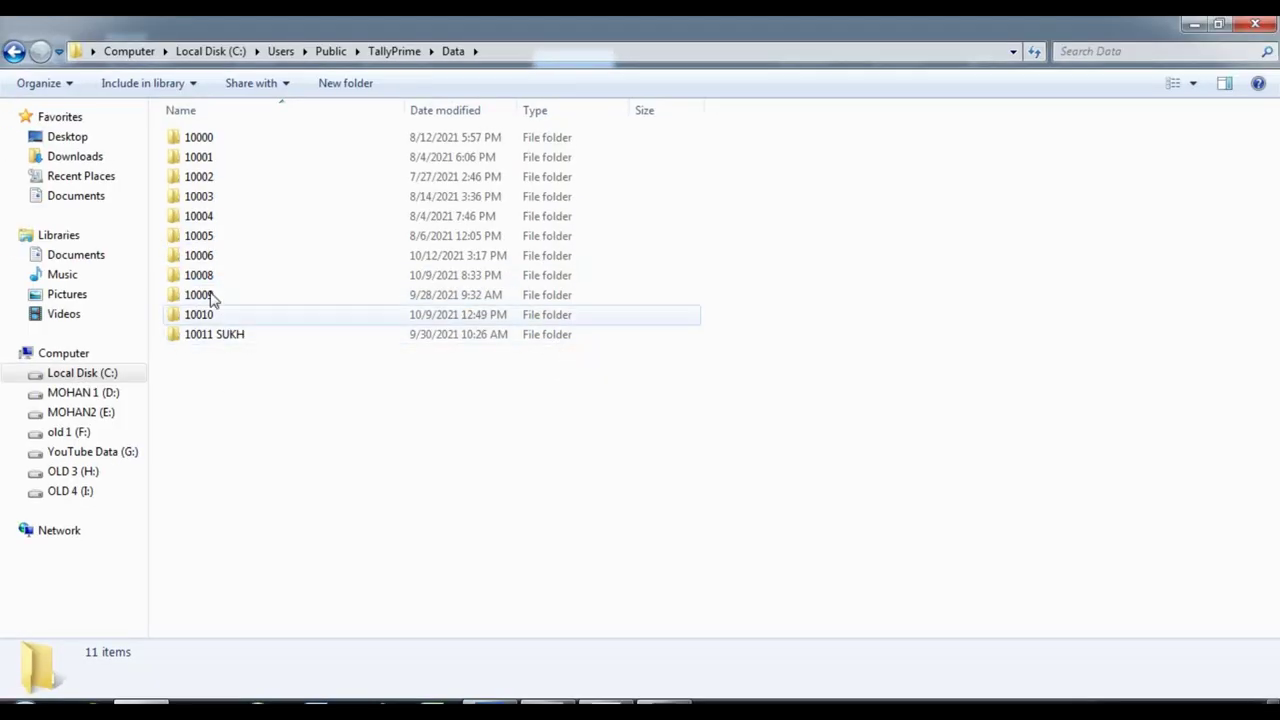
click(147, 248)
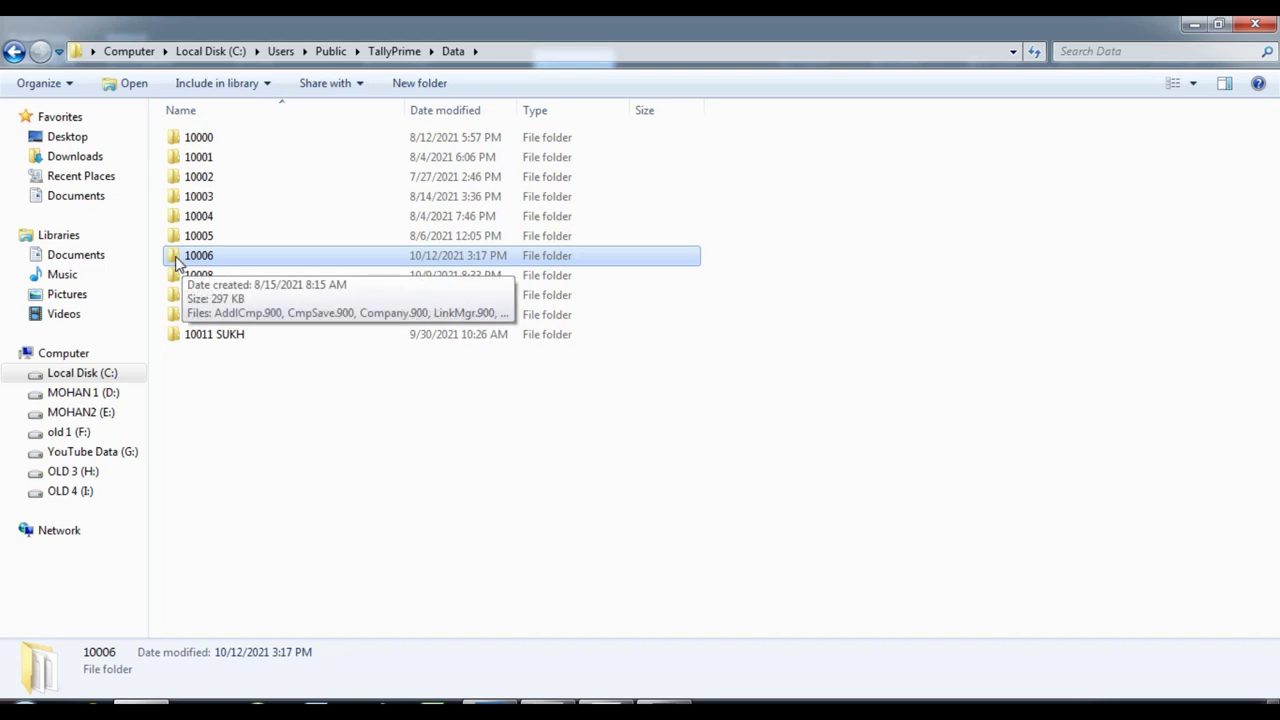
right_click(175, 260)
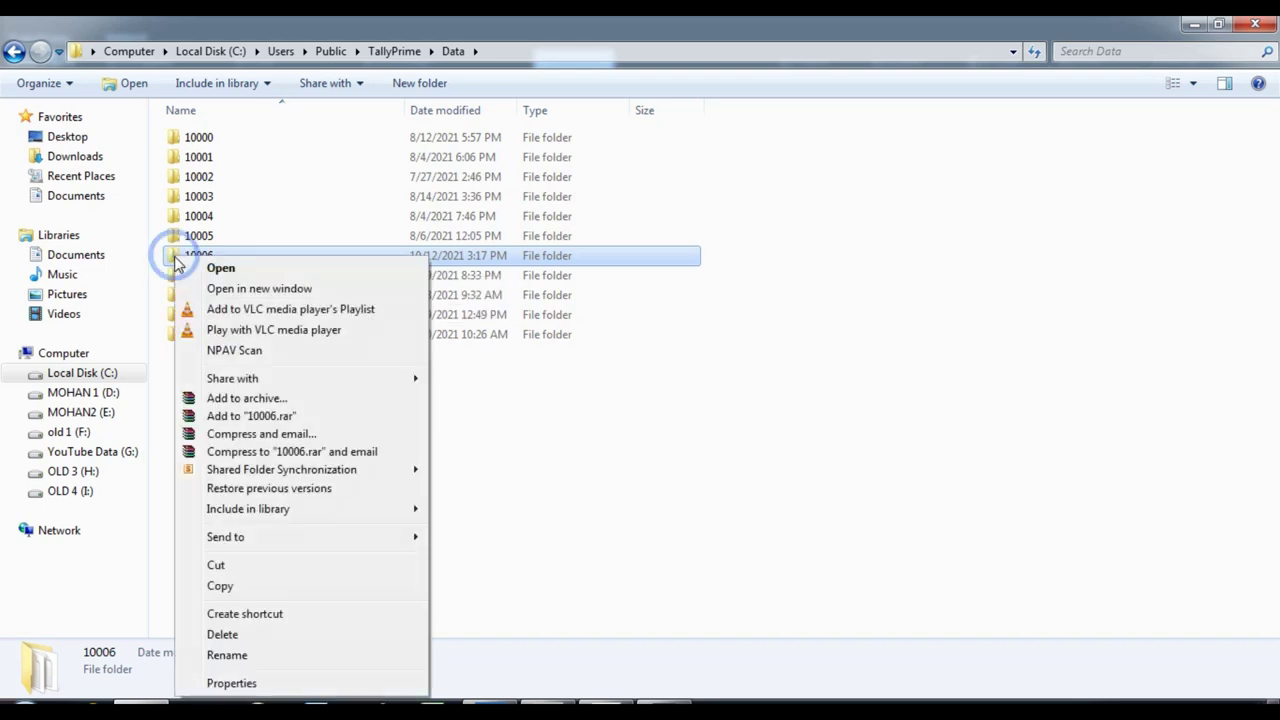
click(248, 682)
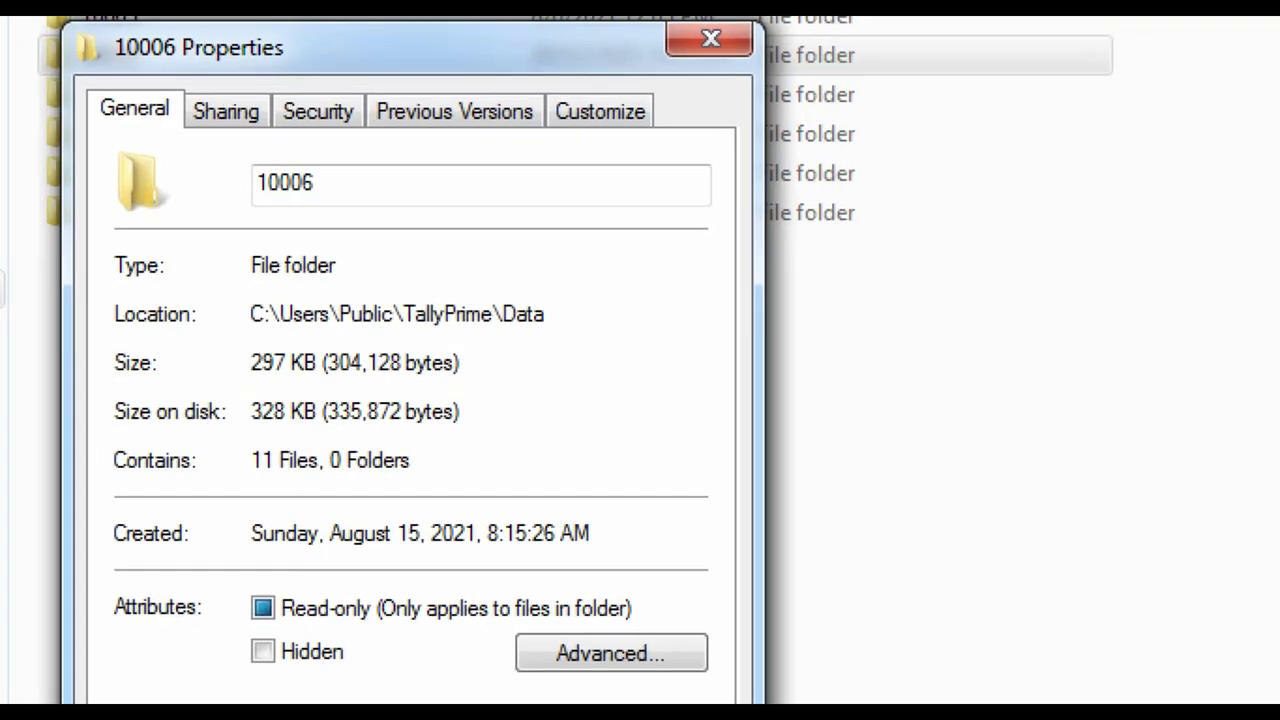
drag(258, 395, 290, 414)
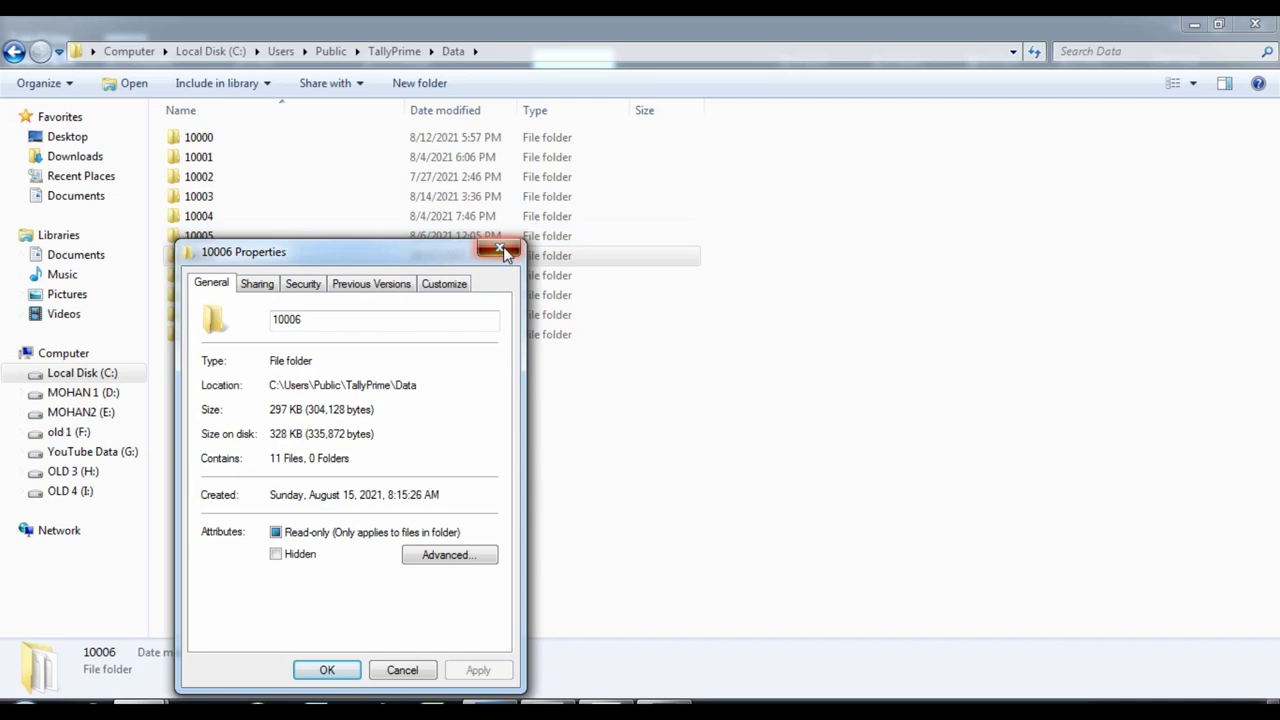
click(500, 248)
Duplicate the 10006 folder within the Data folder
right_click(174, 256)
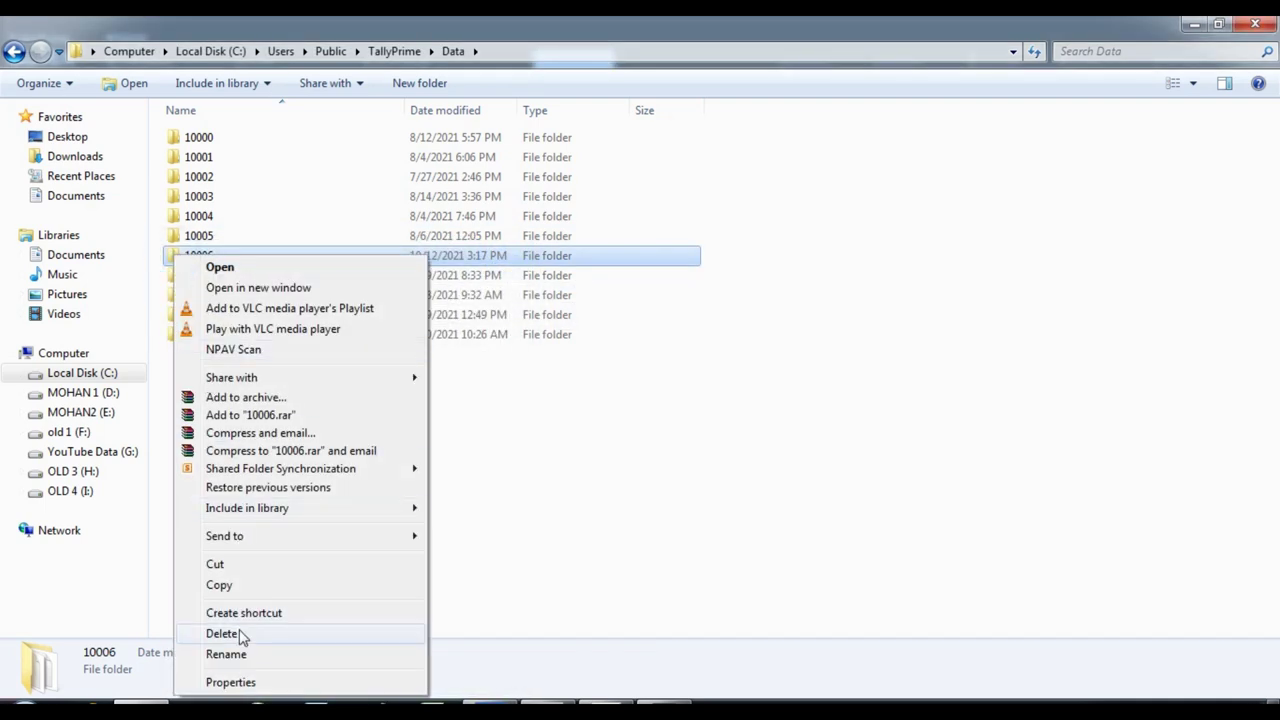
click(221, 585)
right_click(332, 456)
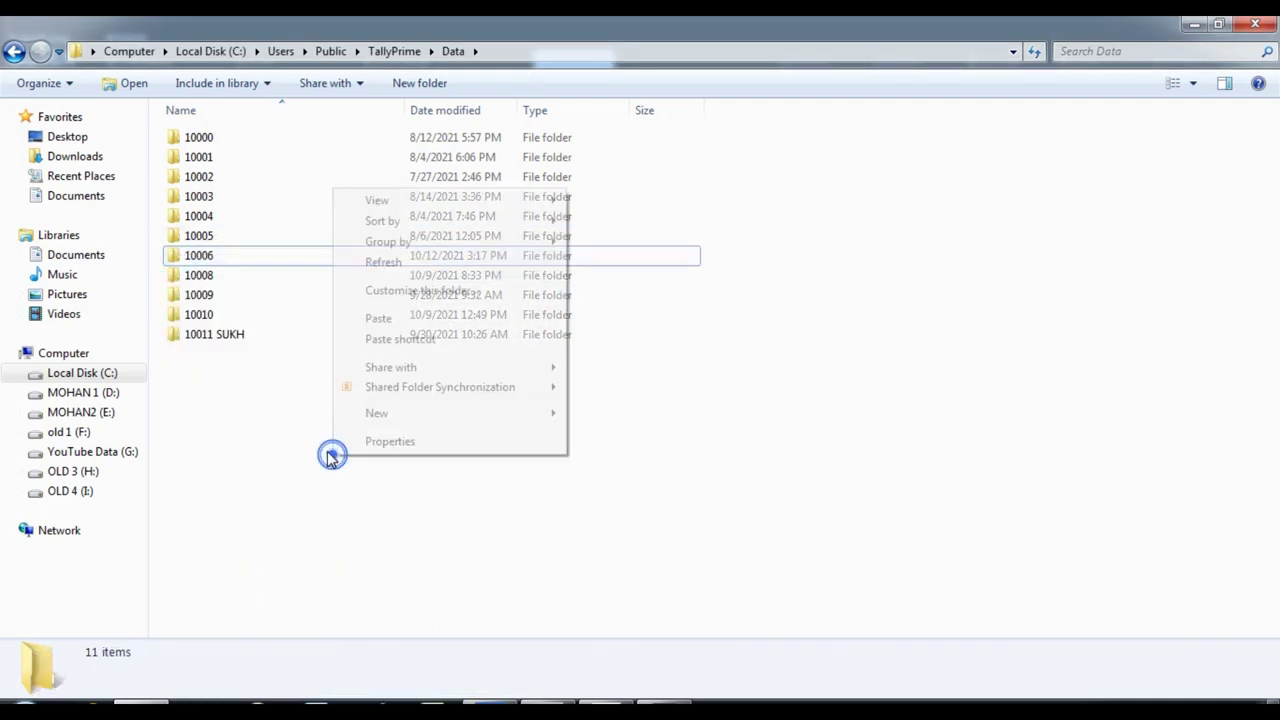
click(444, 322)
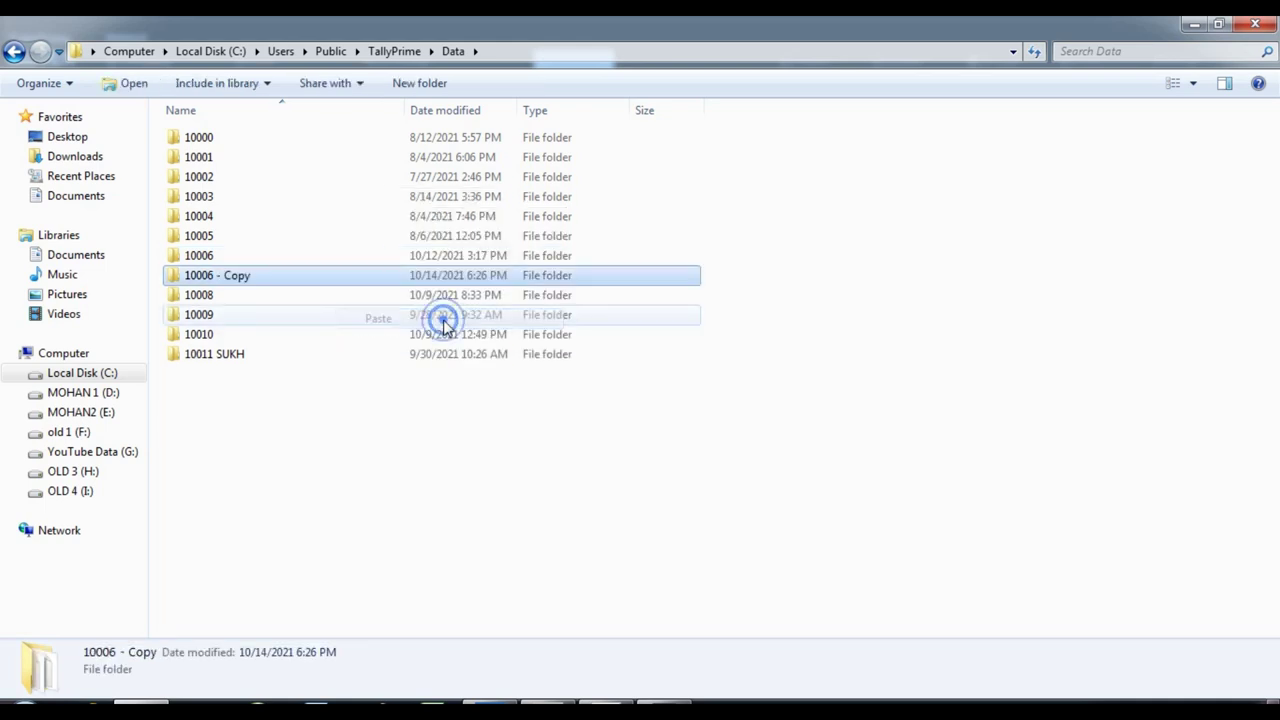
Create a new folder named MS ENTERPRIESE in the Data folder
right_click(346, 456)
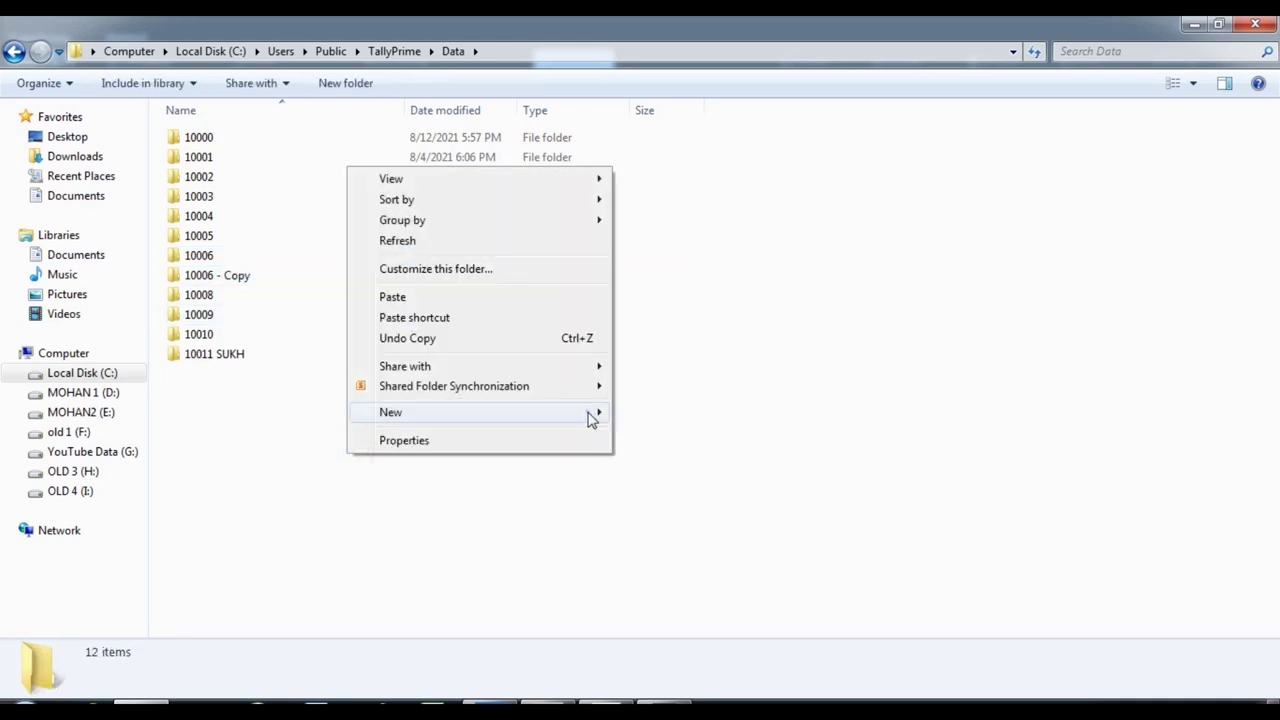
mouse_move(591, 413)
click(617, 74)
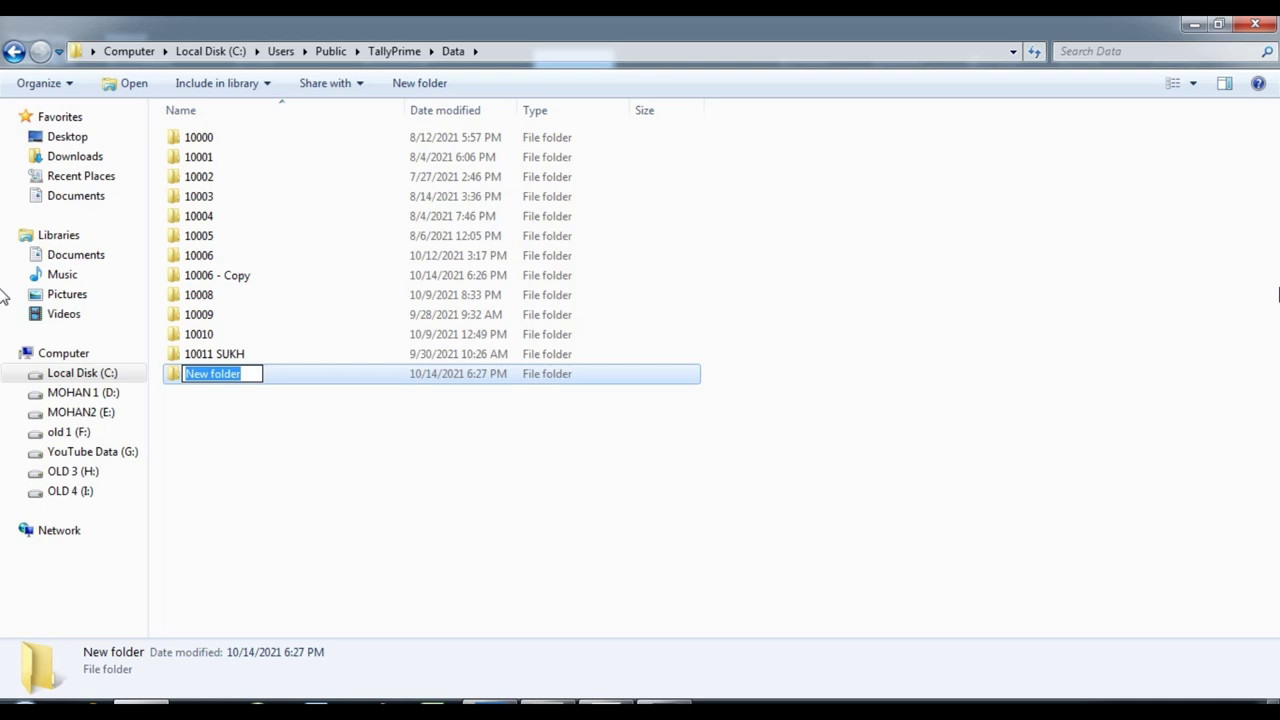
text(MS ENTERPRIE)
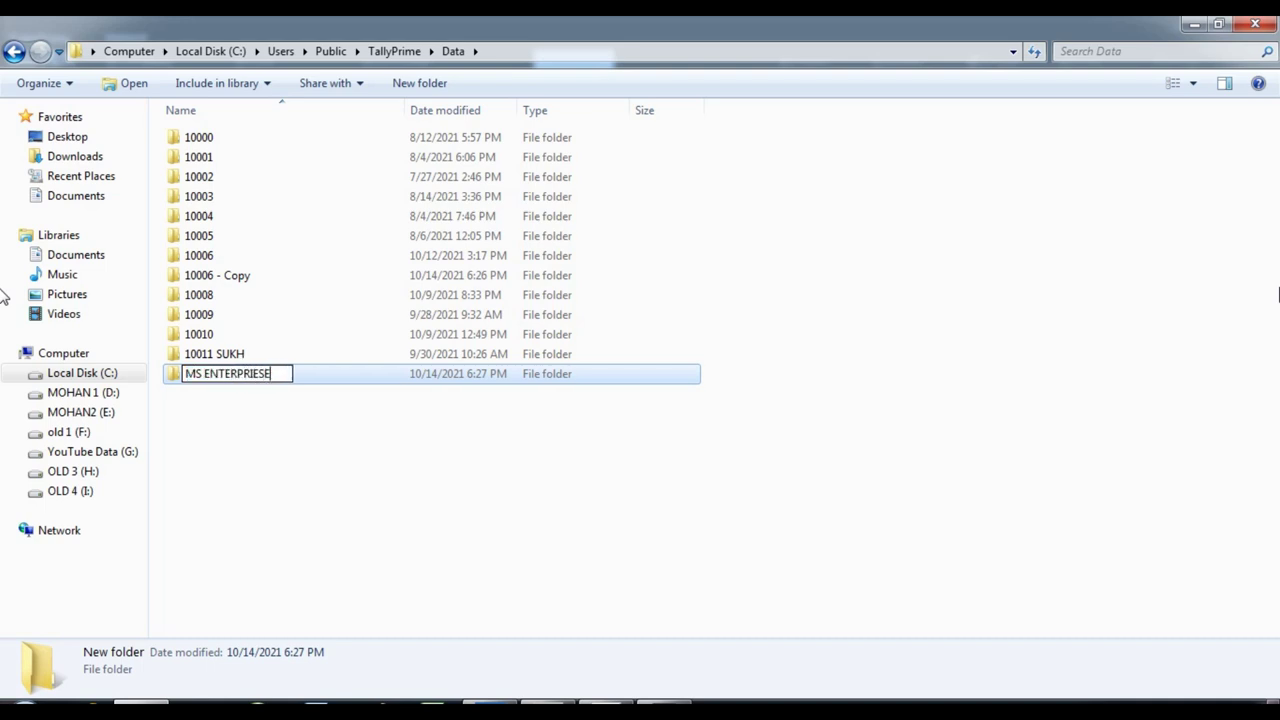
text(SE)
key(Return)
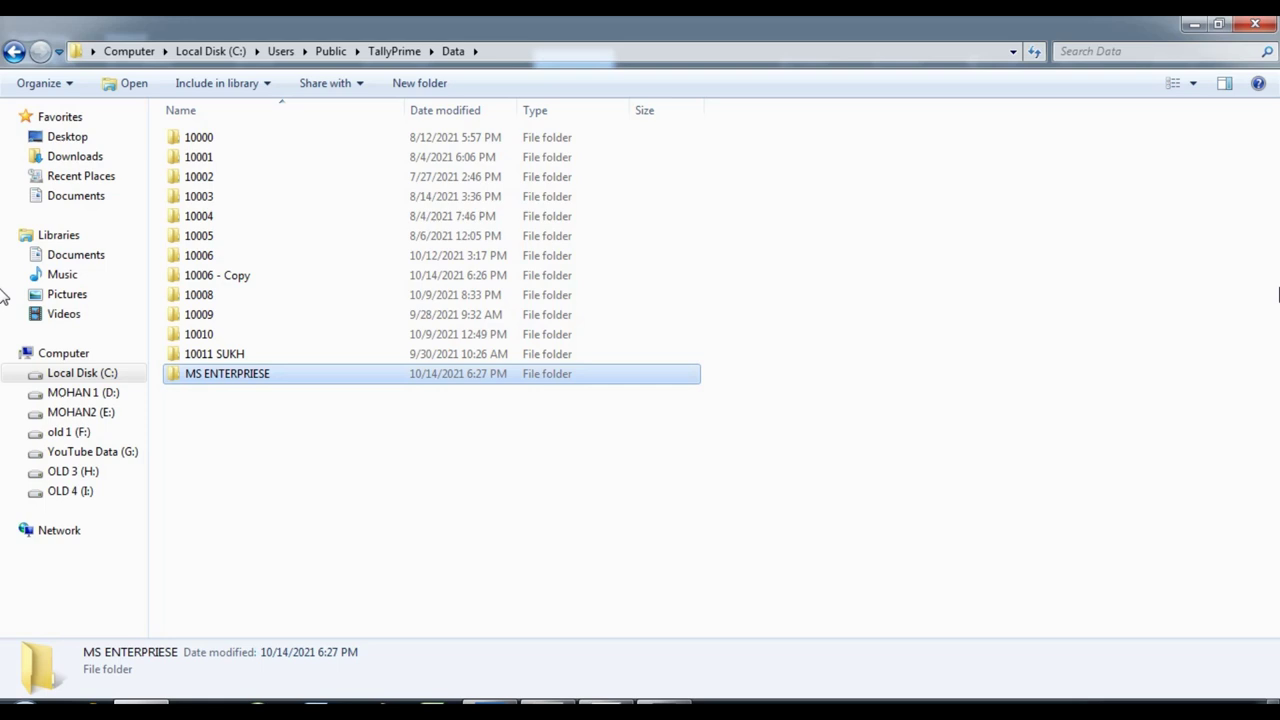
Move the "10006 - Copy" folder into the MS ENTERPRIESE folder
right_click(187, 283)
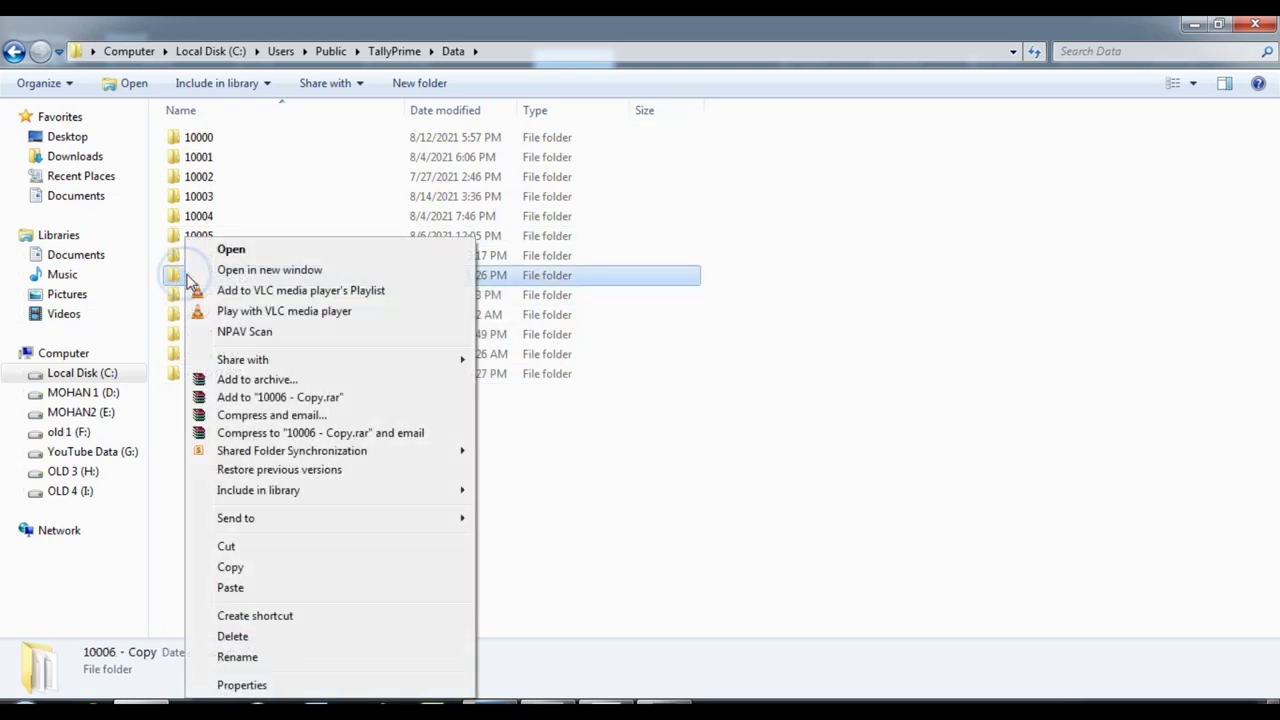
click(225, 545)
double_click(190, 375)
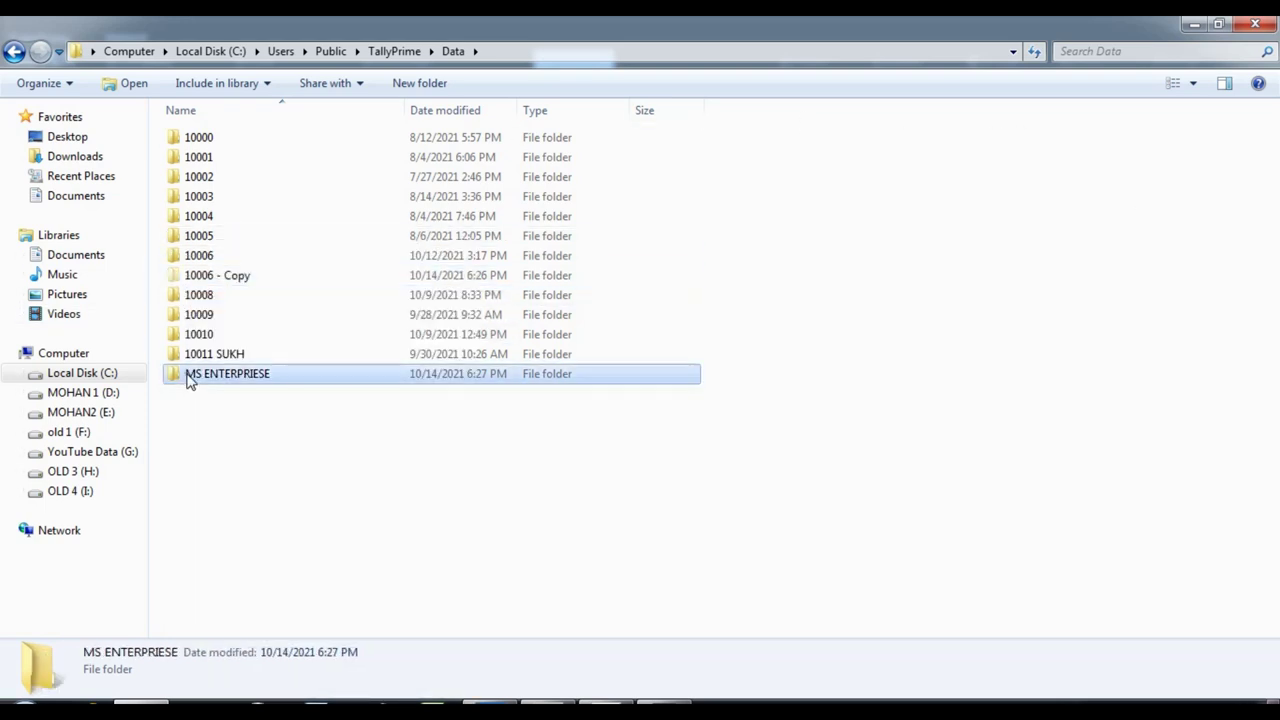
right_click(261, 299)
click(307, 428)
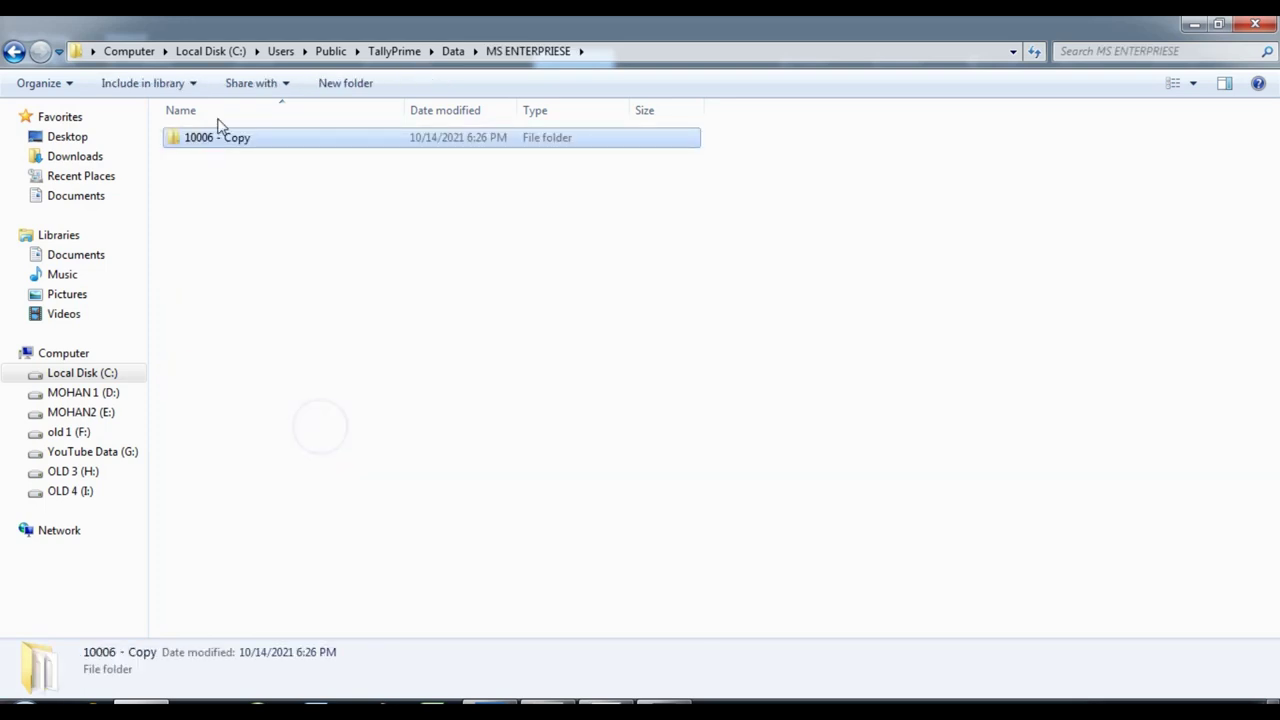
Rename the copied folder inside MS ENTERPRIESE to 10006
click(12, 52)
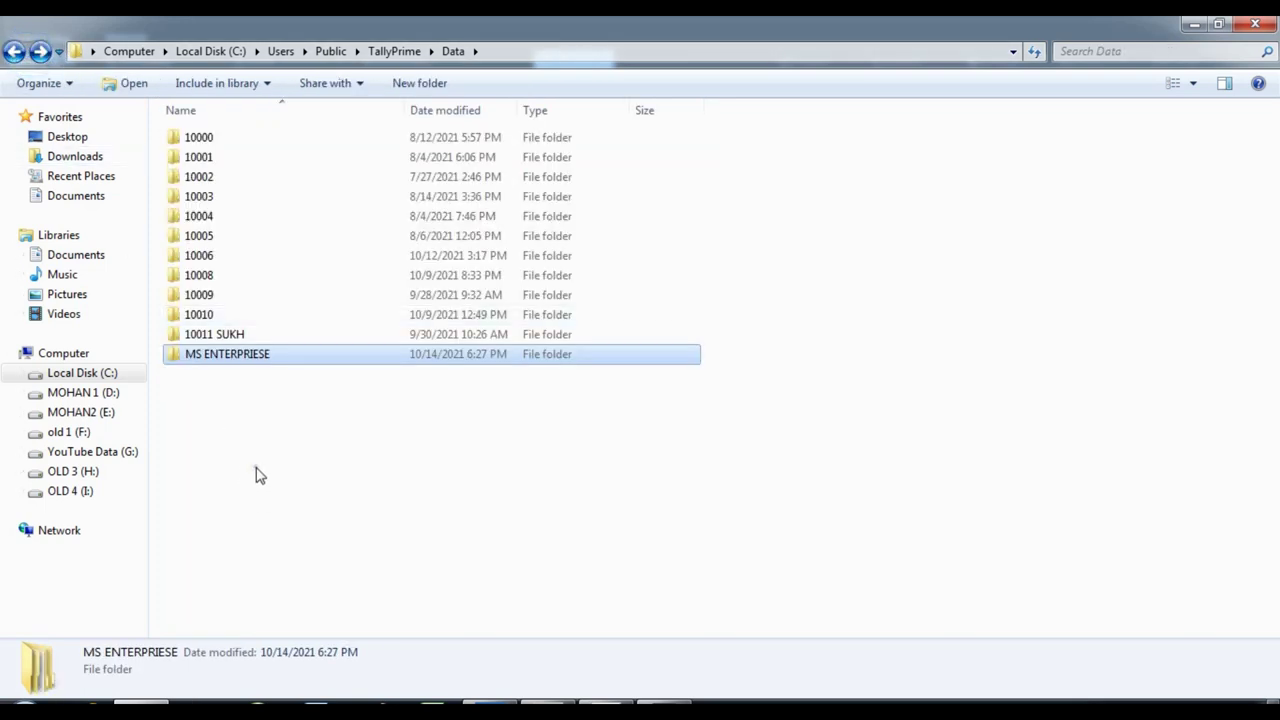
double_click(185, 357)
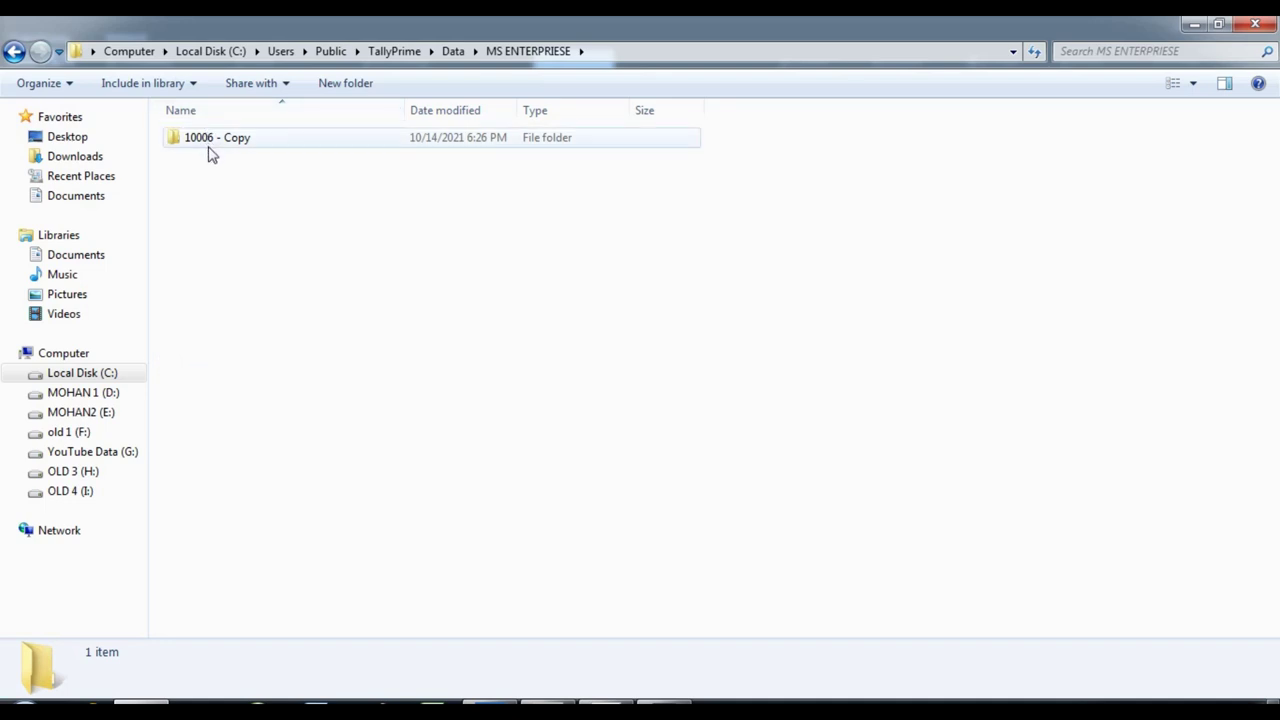
click(196, 130)
click(204, 128)
click(267, 149)
key(F2)
key(End)
key(BackSpace)
key(BackSpace)
key(BackSpace)
key(BackSpace)
key(BackSpace)
key(BackSpace)
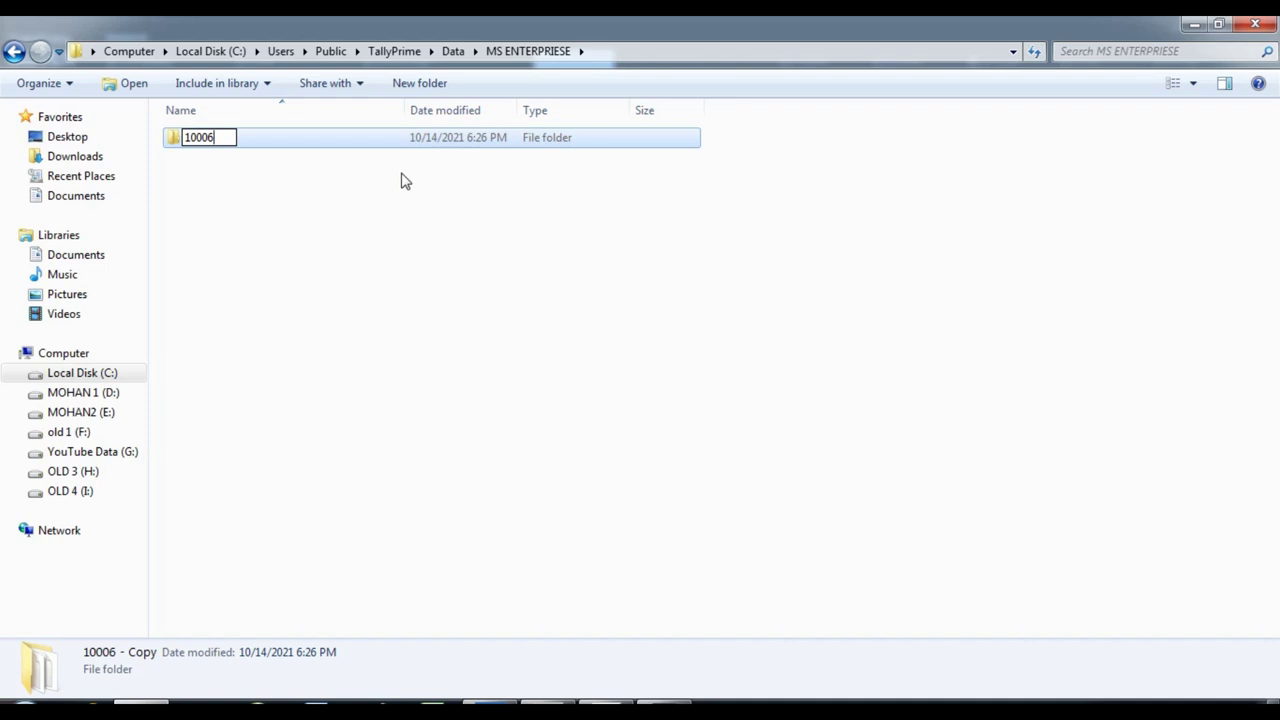
key(Return)
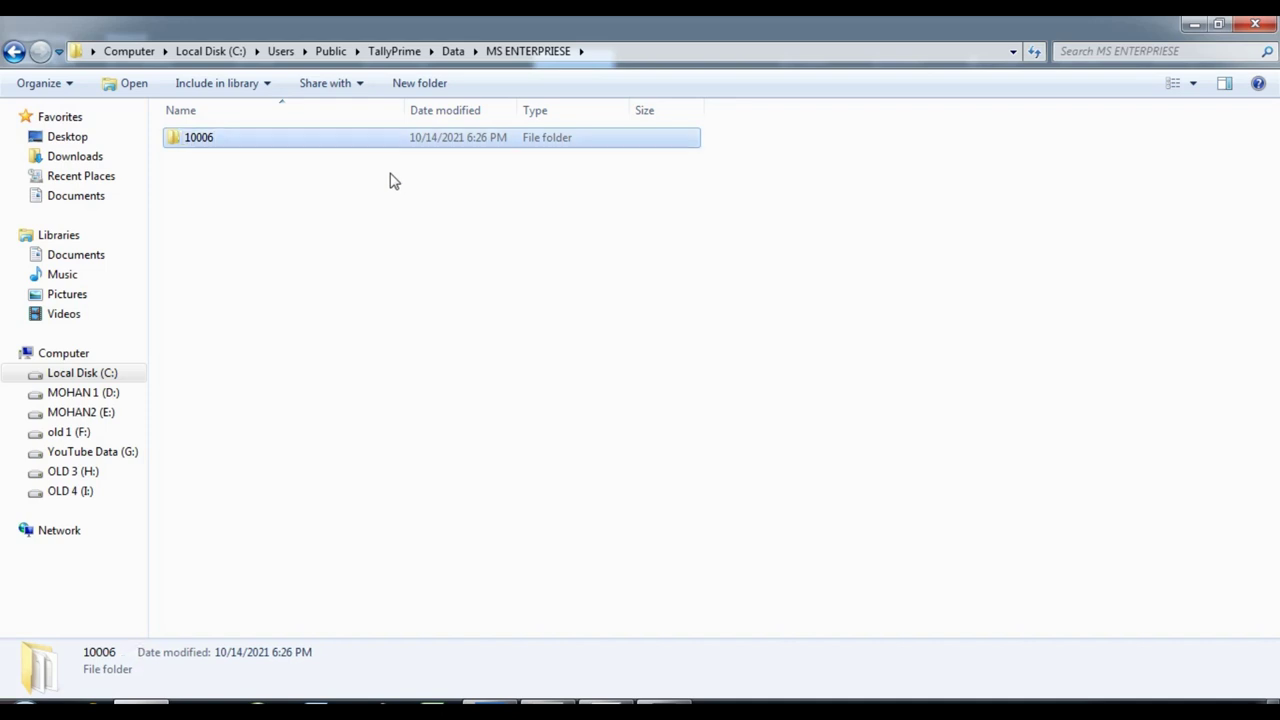
Compress the MS ENTERPRIESE folder in the Data folder into a zip archive with the same name
click(14, 51)
right_click(176, 357)
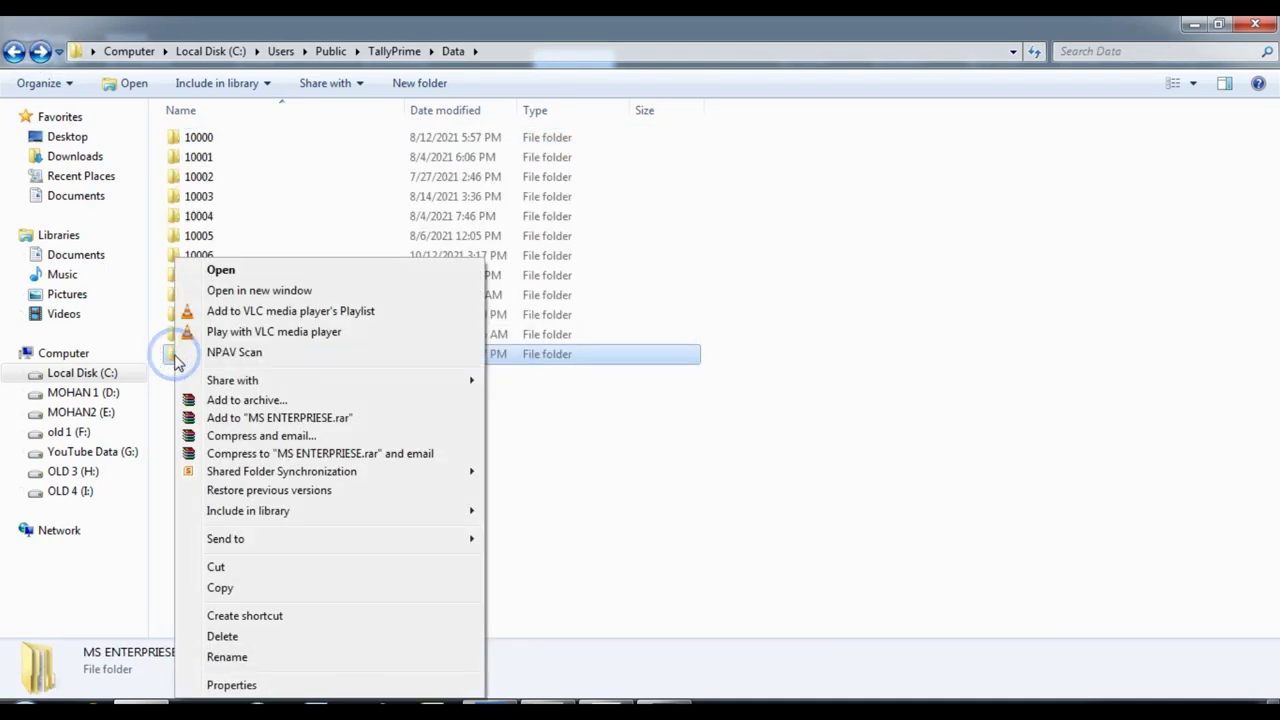
mouse_move(471, 543)
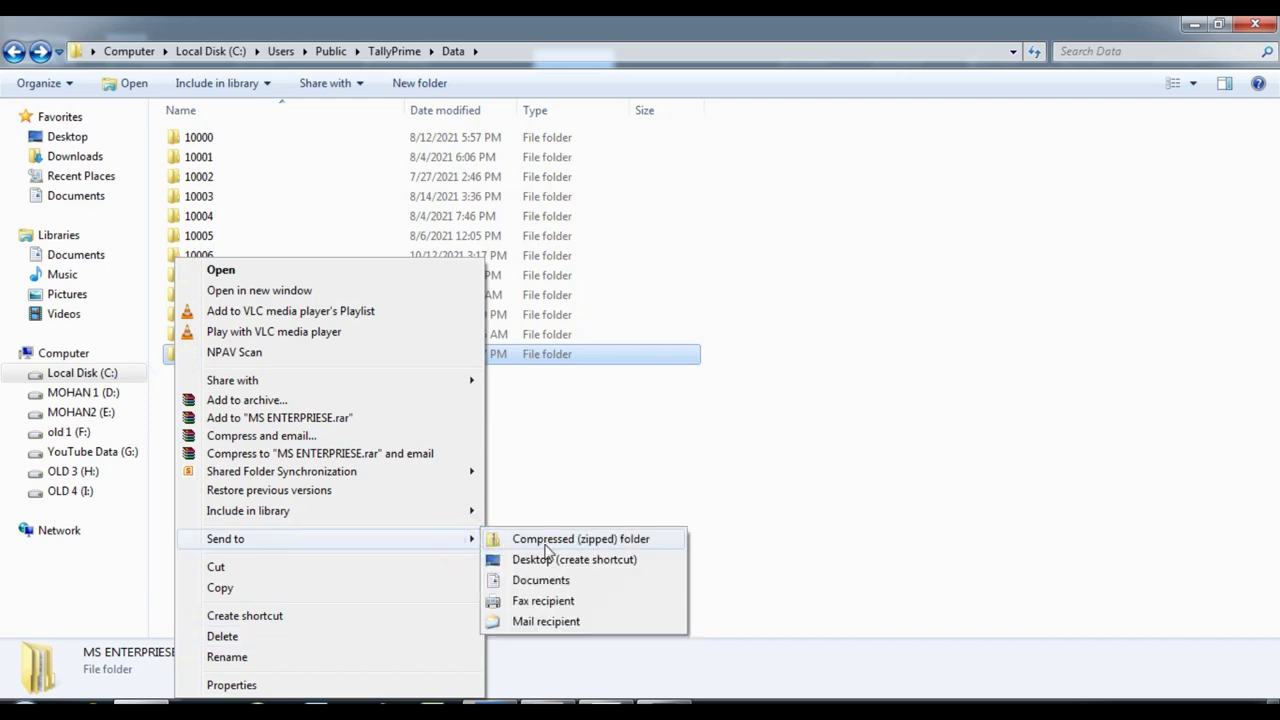
click(583, 541)
click(257, 430)
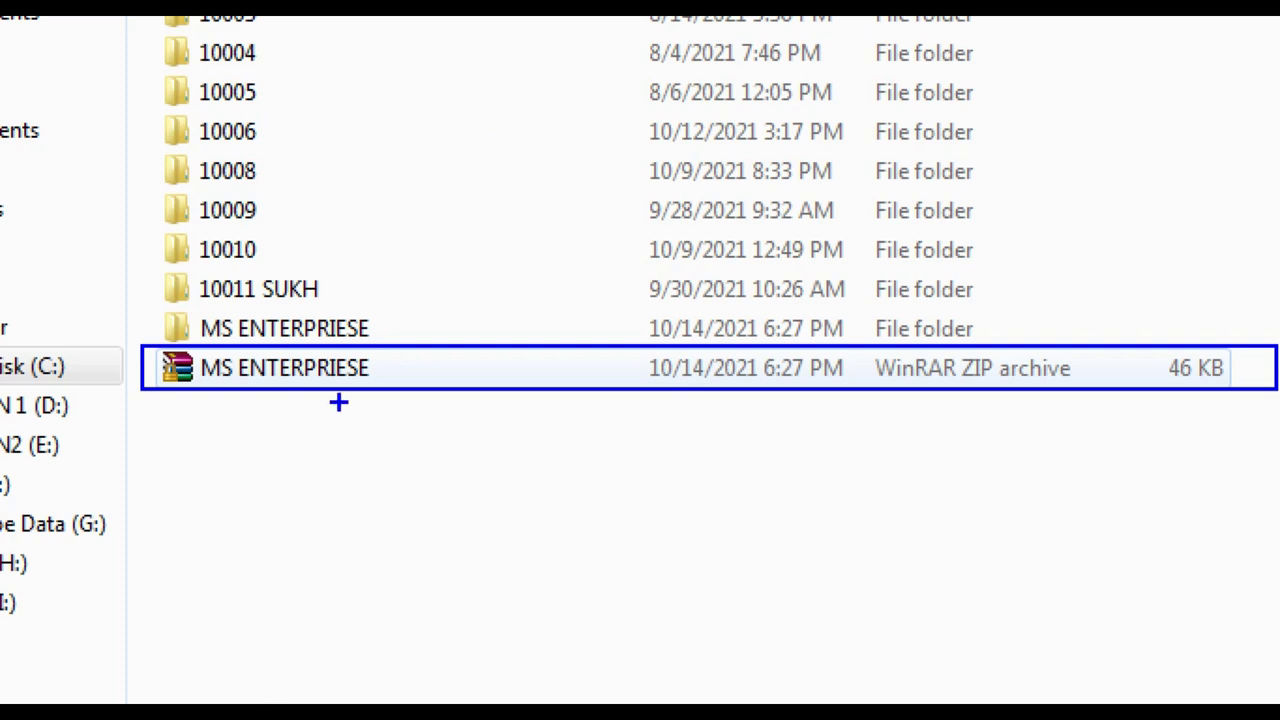
Inspect the contents of the MS ENTERPRIESE folder and its 10006 subfolder, then return to the Data folder
double_click(205, 330)
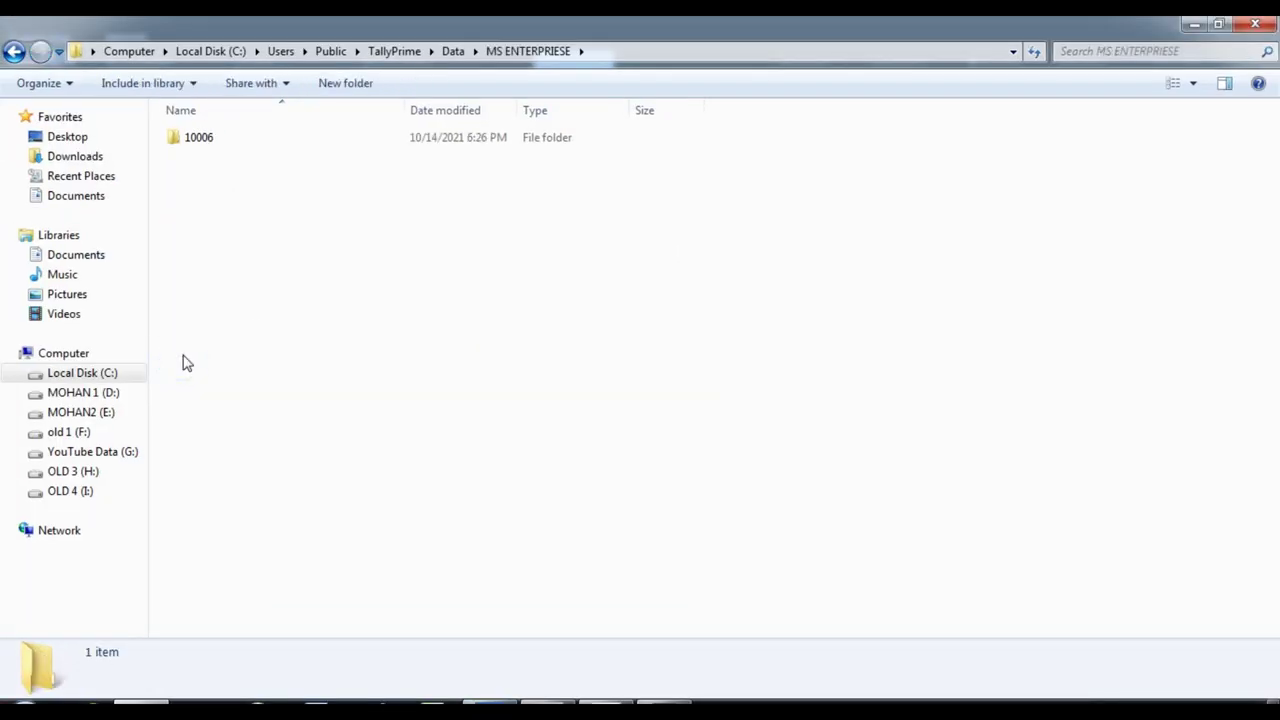
double_click(182, 143)
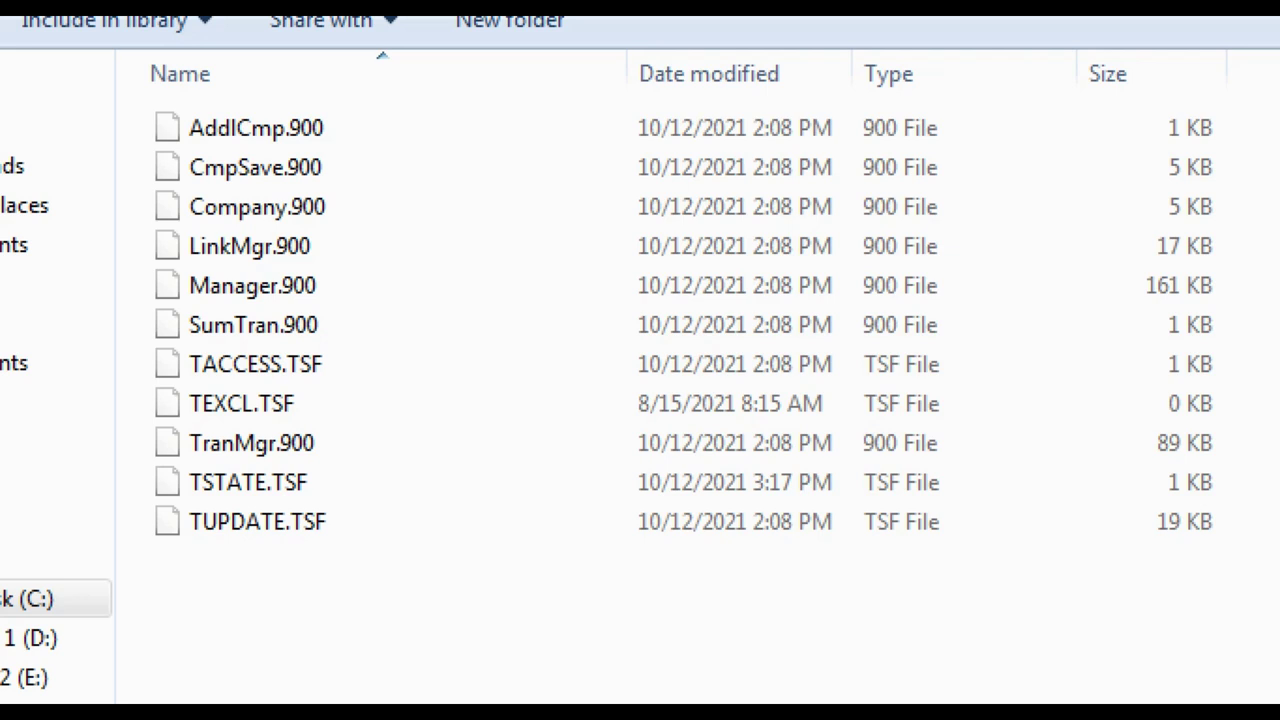
click(12, 50)
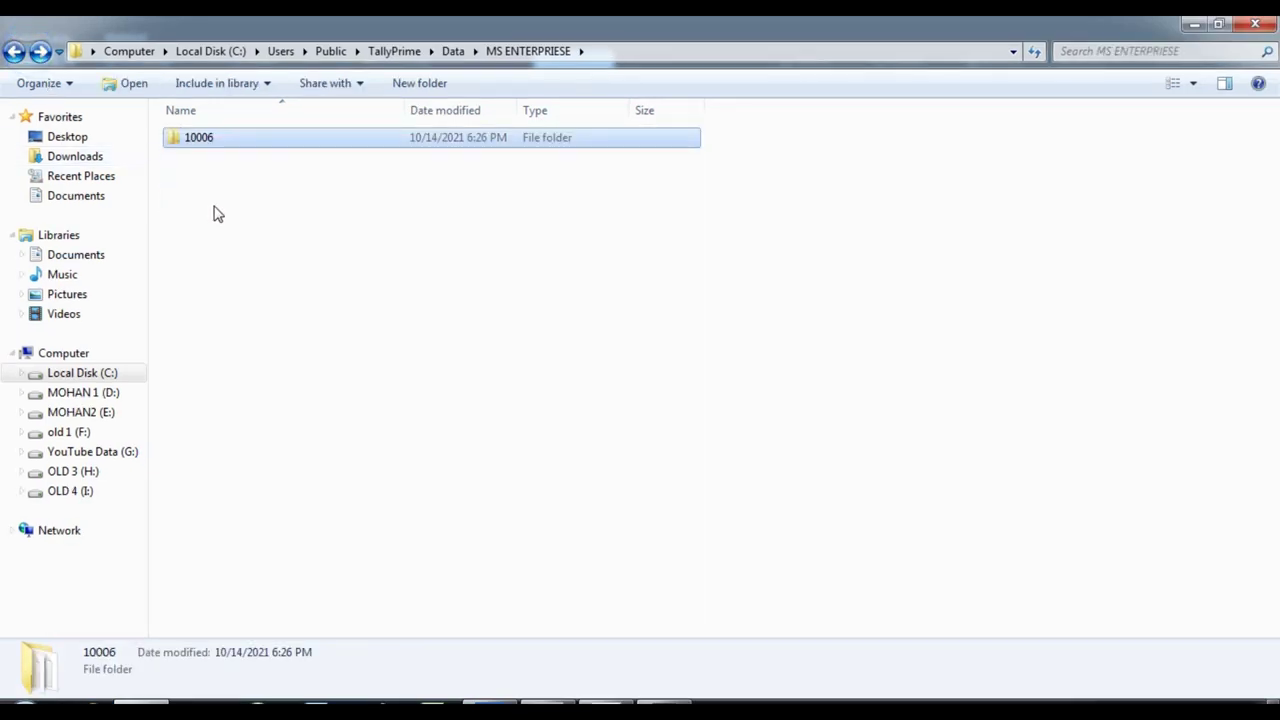
click(14, 51)
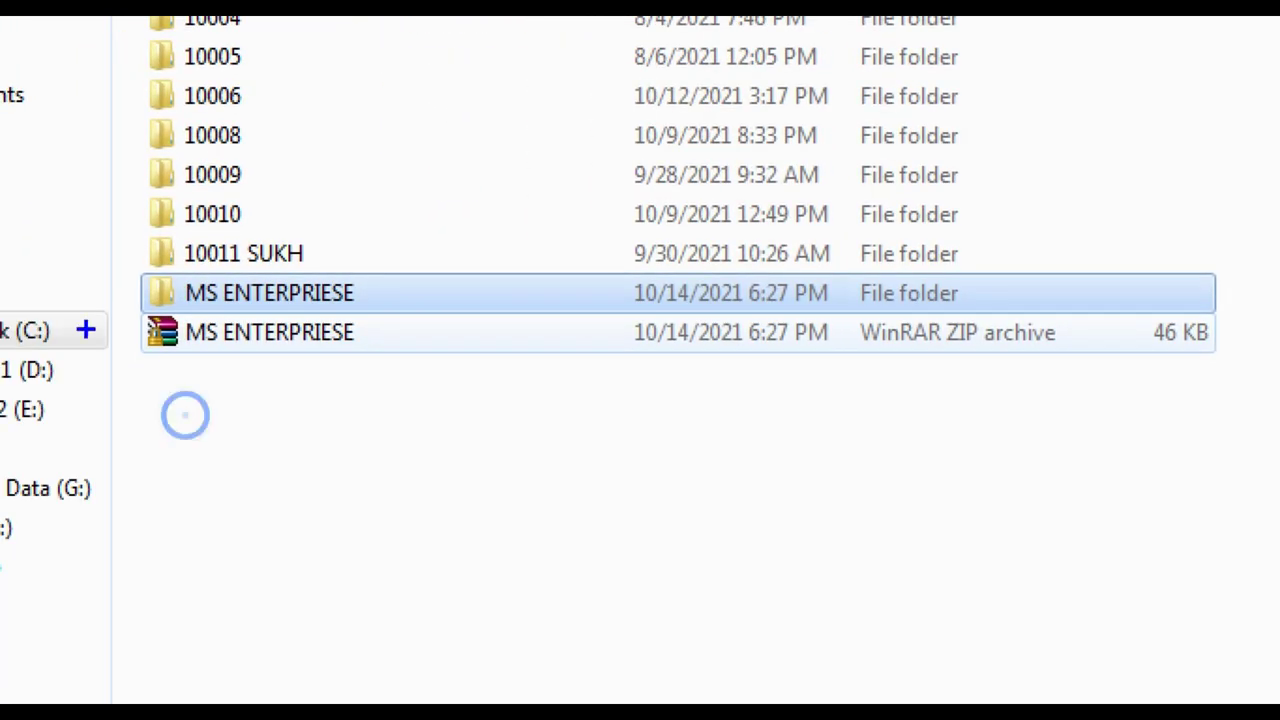
drag(116, 313, 395, 365)
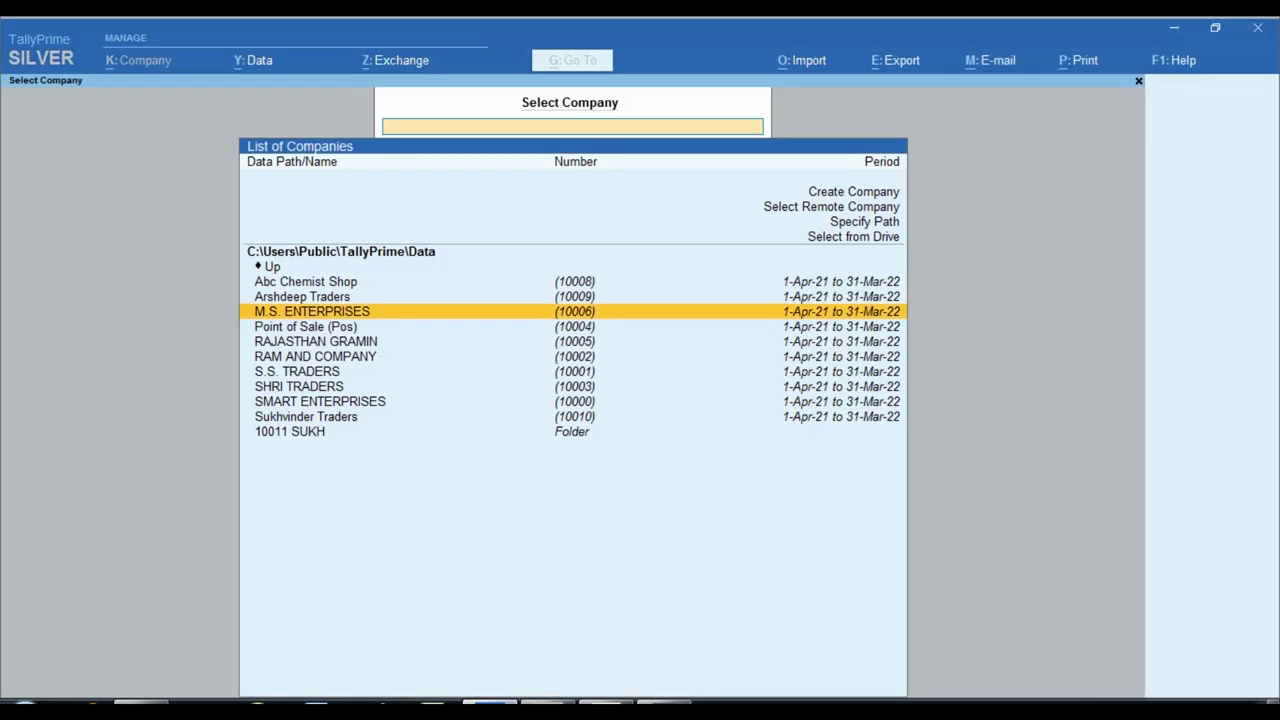
key(F3)
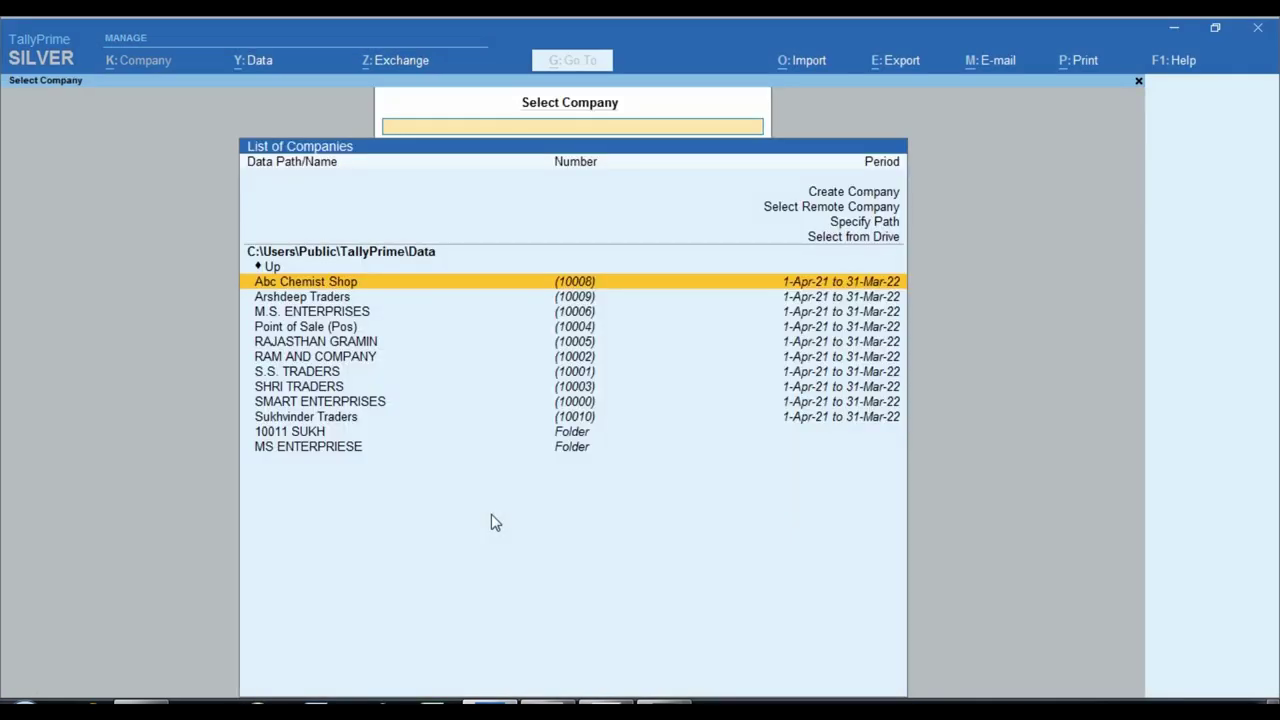
key(Down)
key(Down)
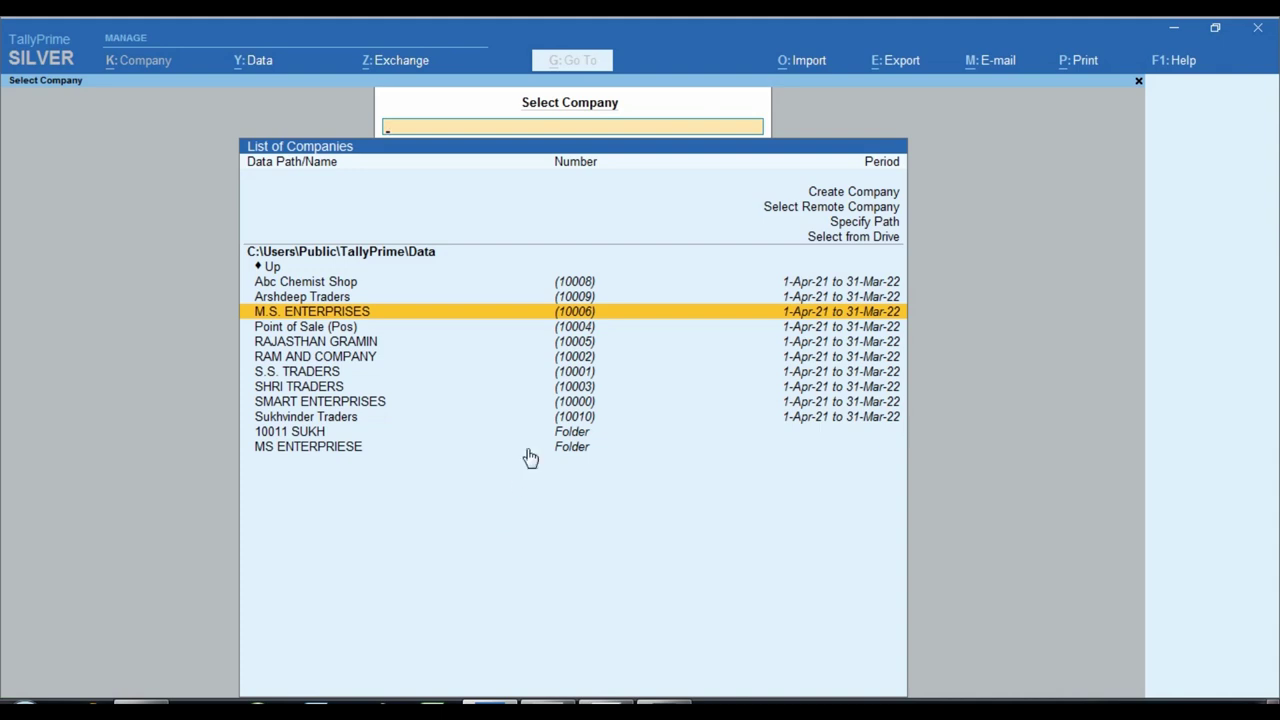
key(Escape)
key(Escape)
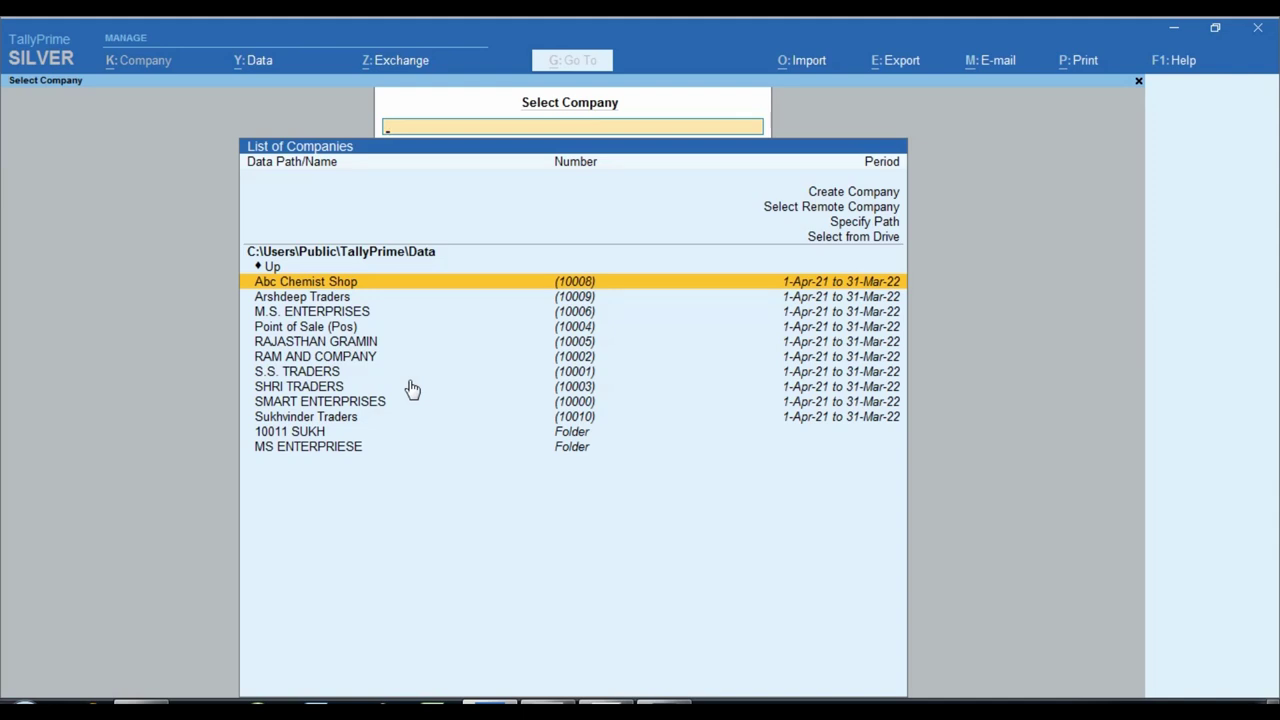
Load the M.S. ENTERPRISES company (10006) from the TallyPrime data path
key(Down)
key(Down)
key(Return)
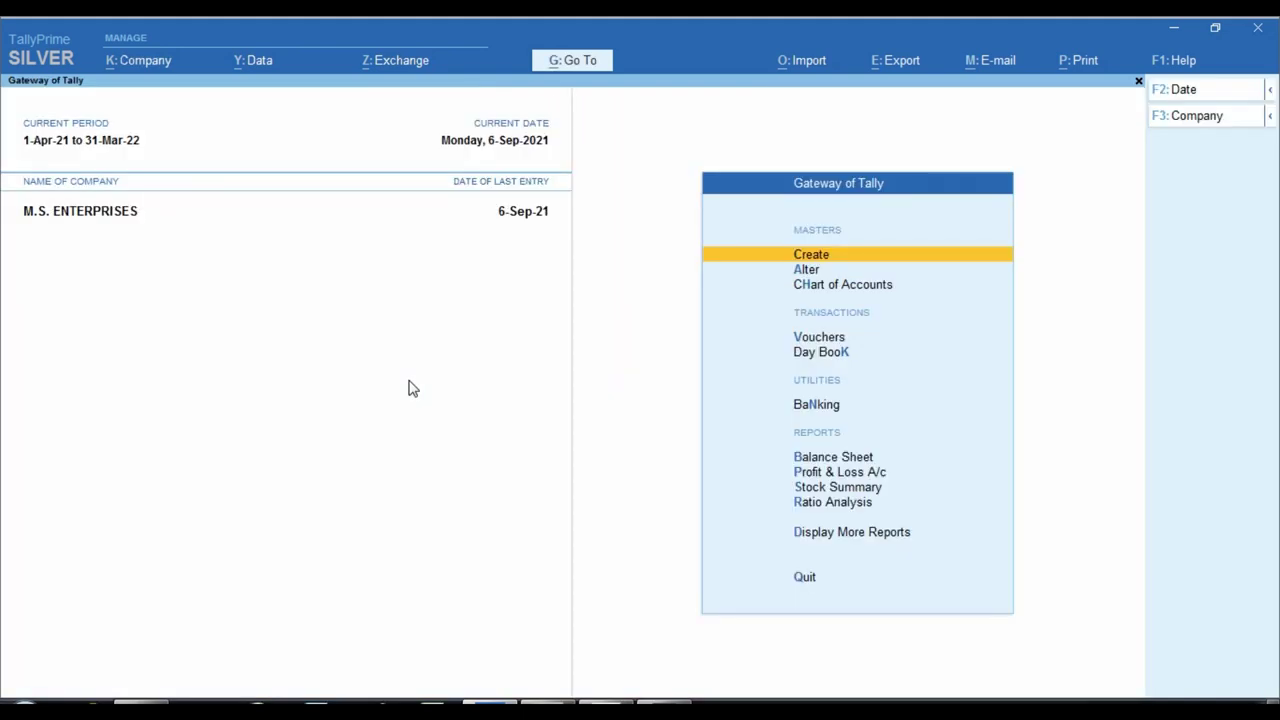
Start the company data Backup for M.S. ENTERPRISES
key(ctrl)
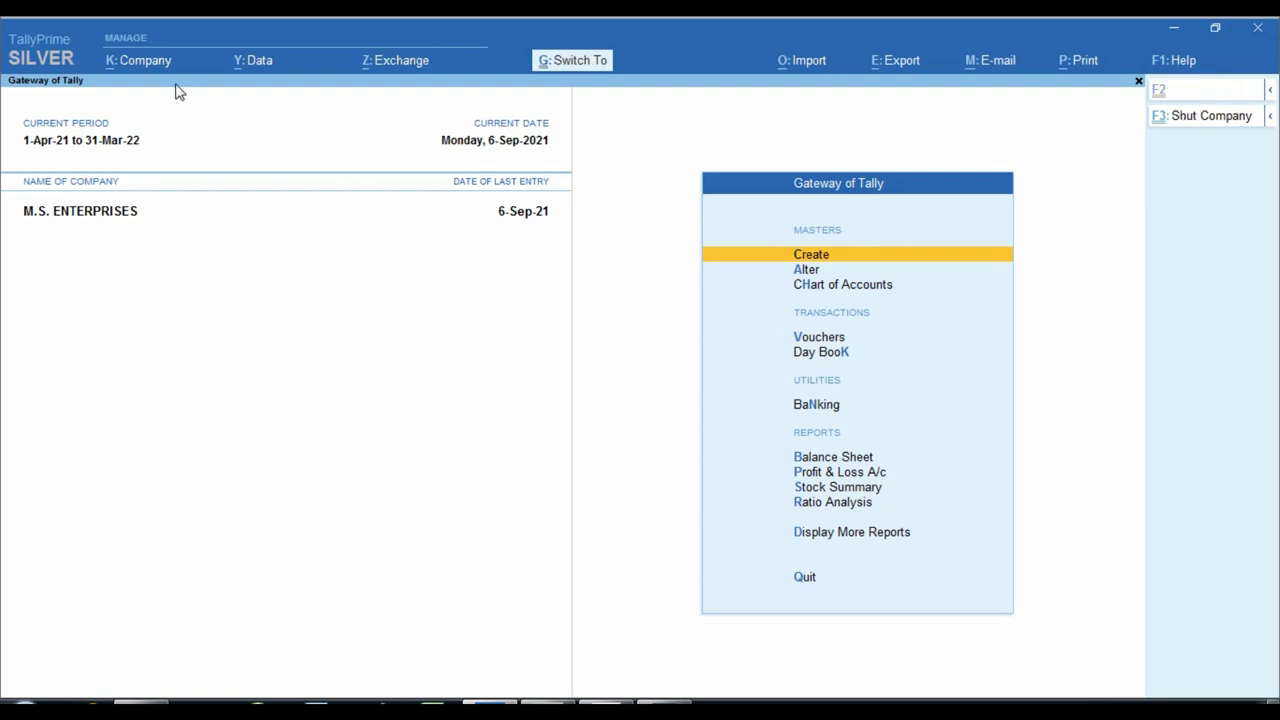
mouse_move(259, 29)
mouse_down()
mouse_move(423, 114)
mouse_move(489, 114)
mouse_up()
key(Escape)
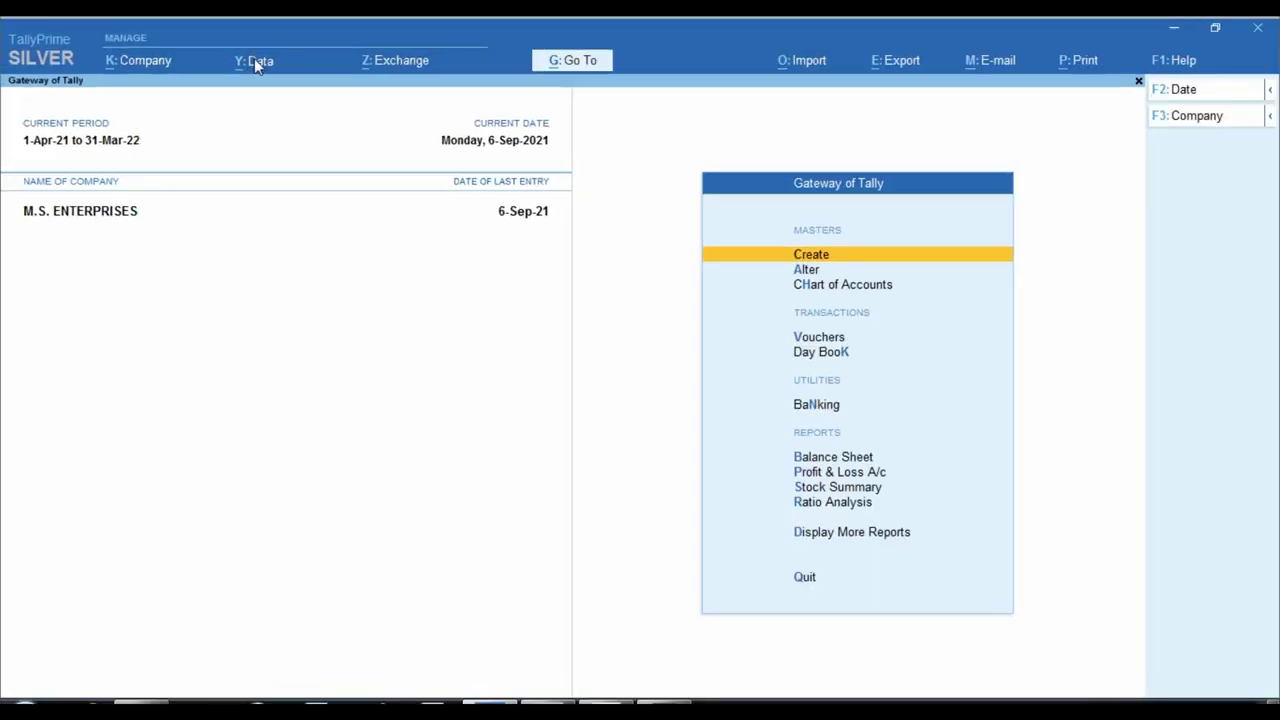
click(254, 60)
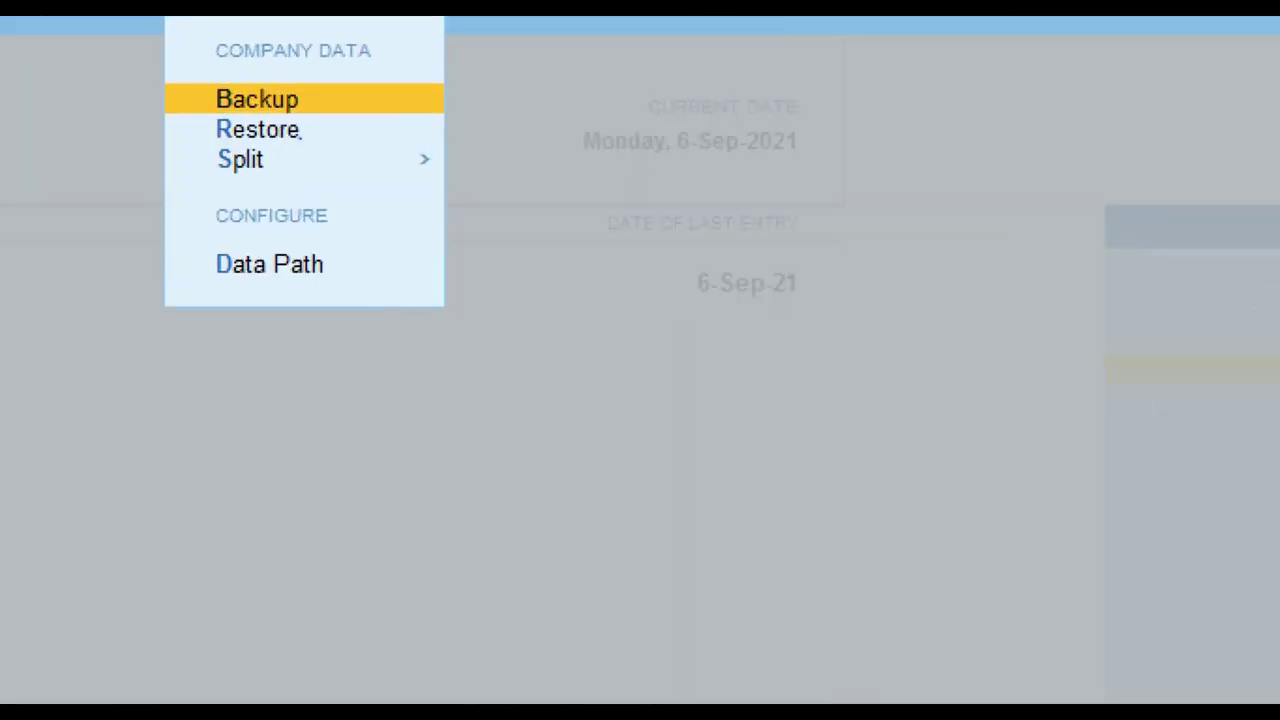
mouse_move(227, 107)
mouse_down()
mouse_move(324, 124)
mouse_move(448, 118)
mouse_up()
key(Escape)
click(279, 120)
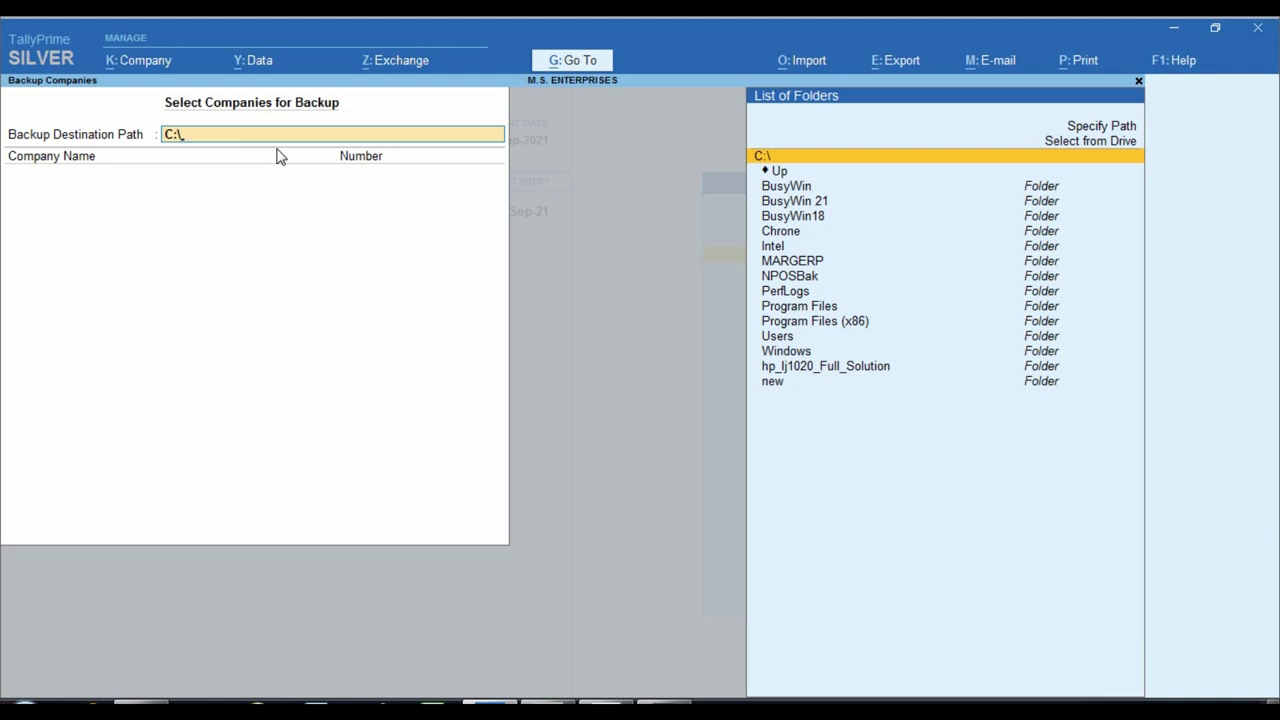
Set the backup destination path to C:\MSENTERPRISES, creating the folder
text(MSENTERPRISES)
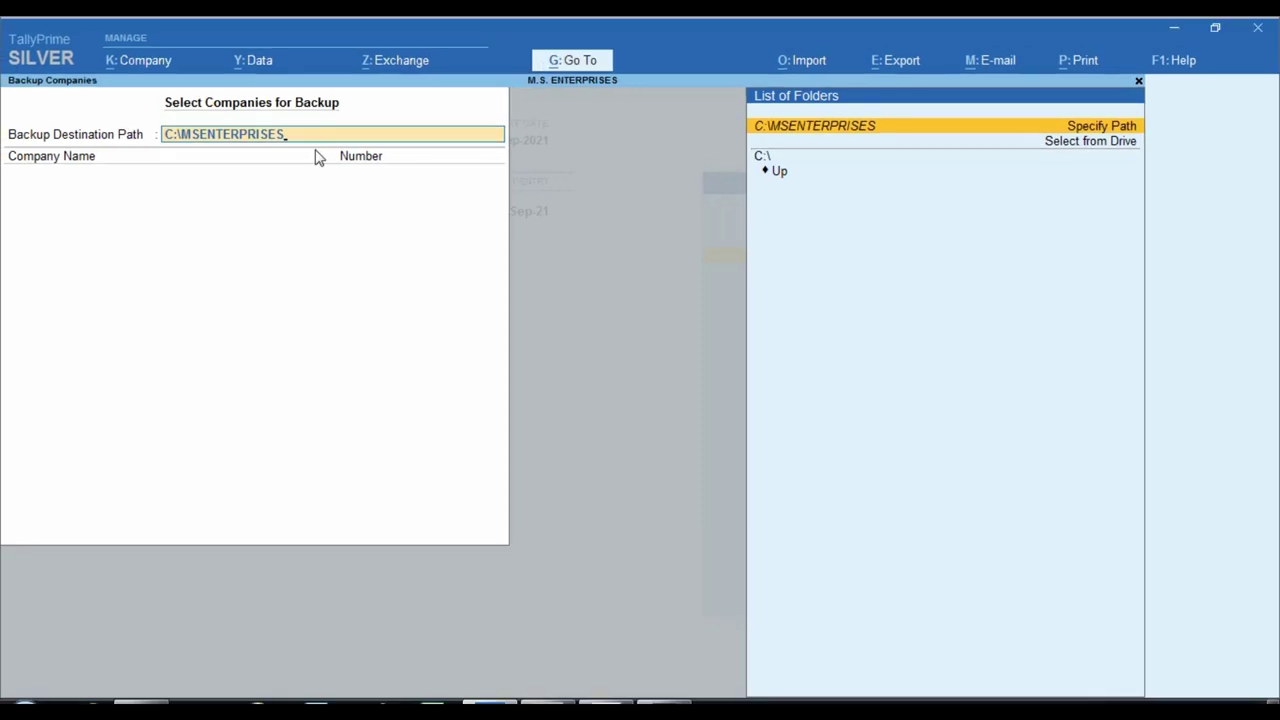
key(Return)
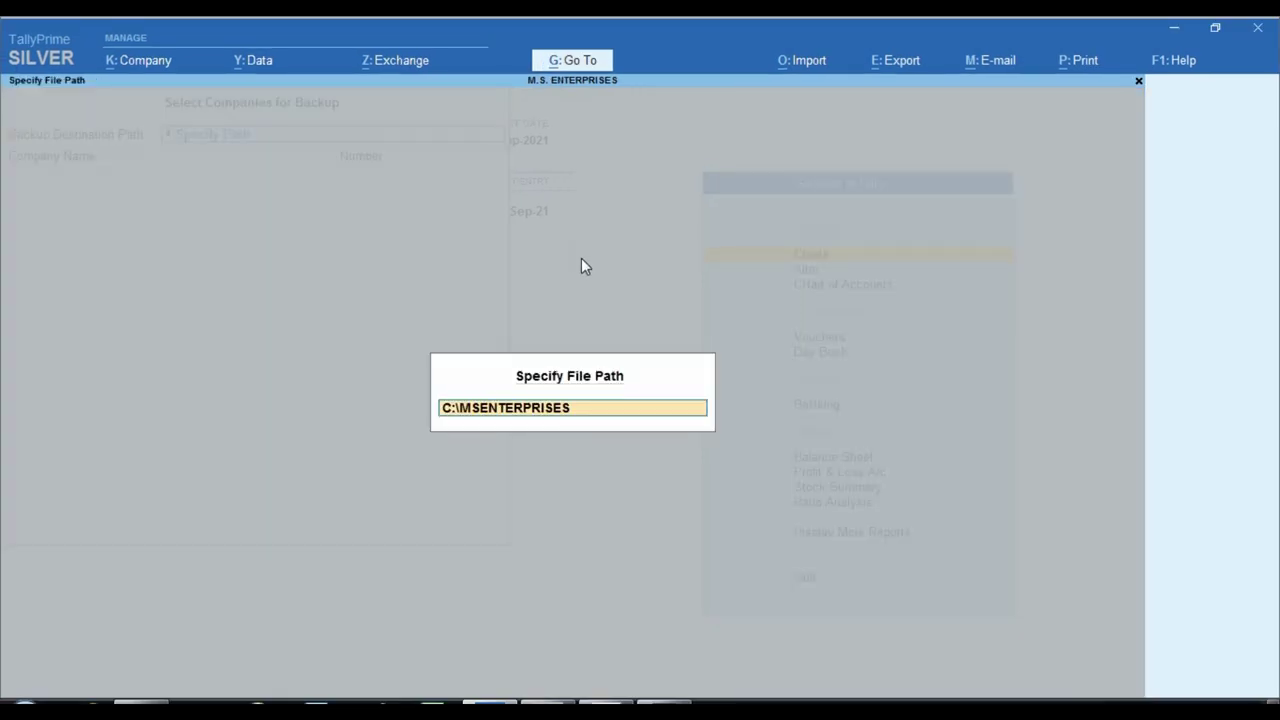
key(Return)
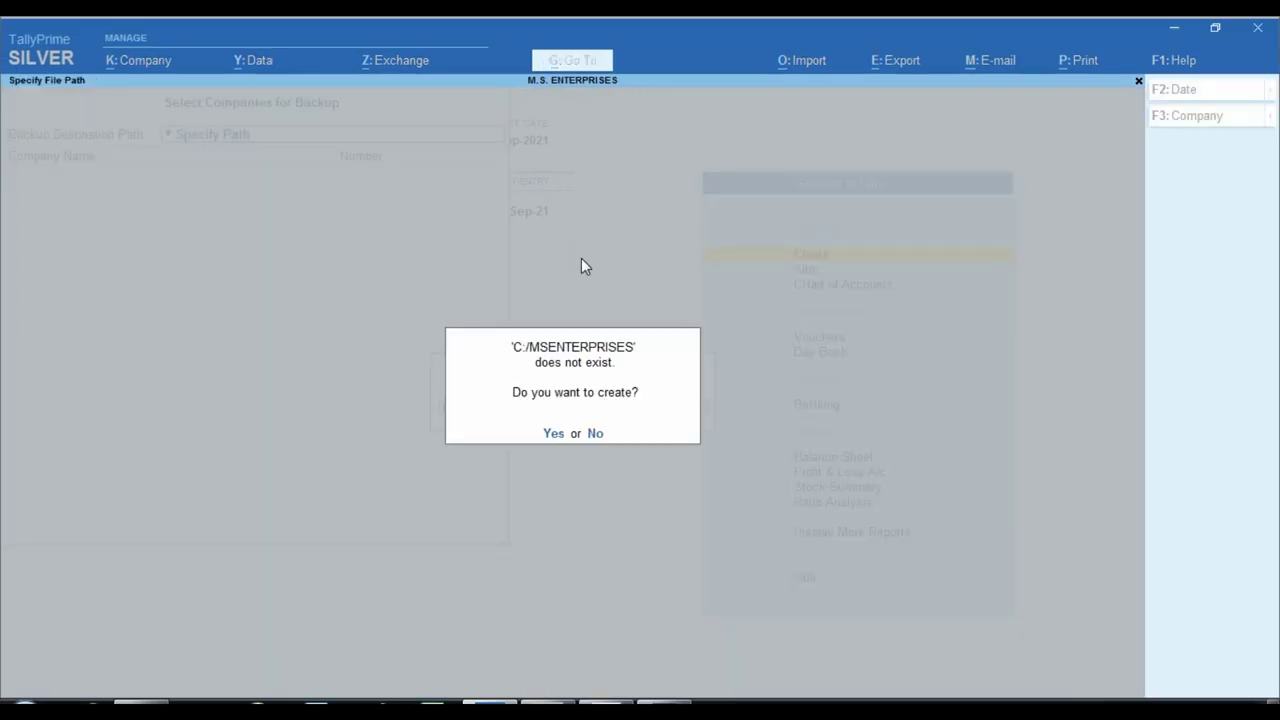
click(553, 434)
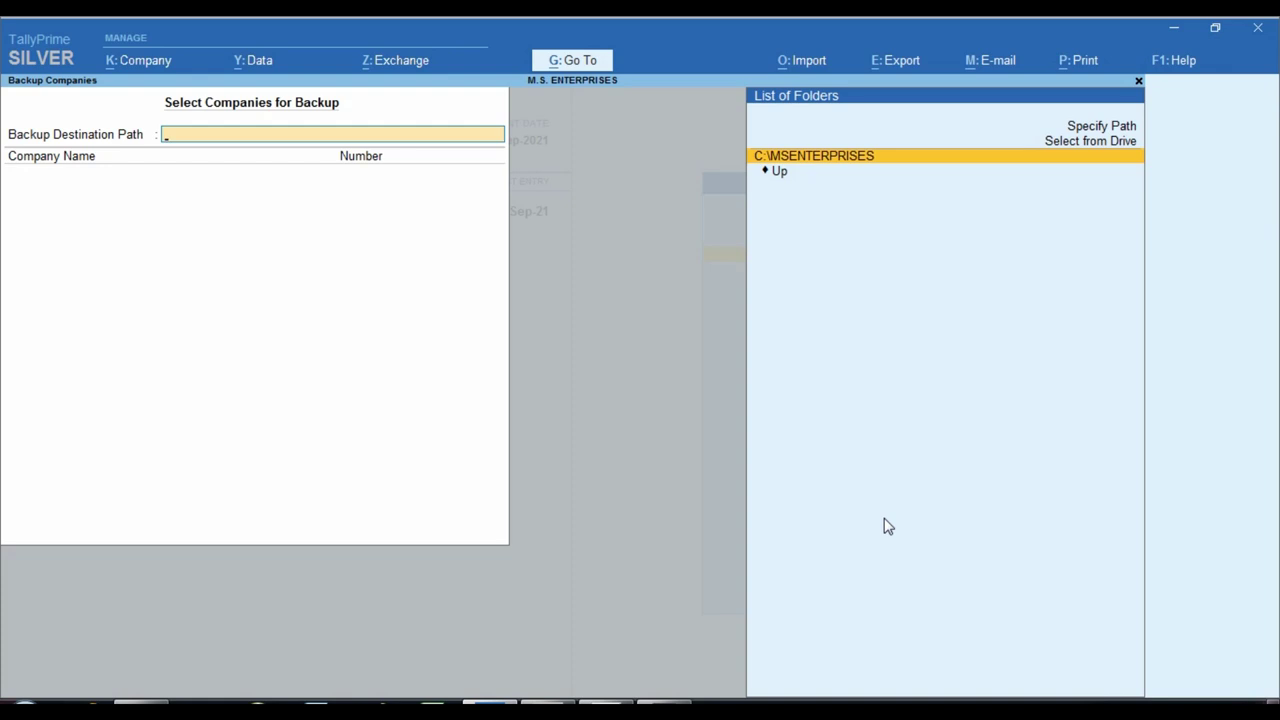
key(Return)
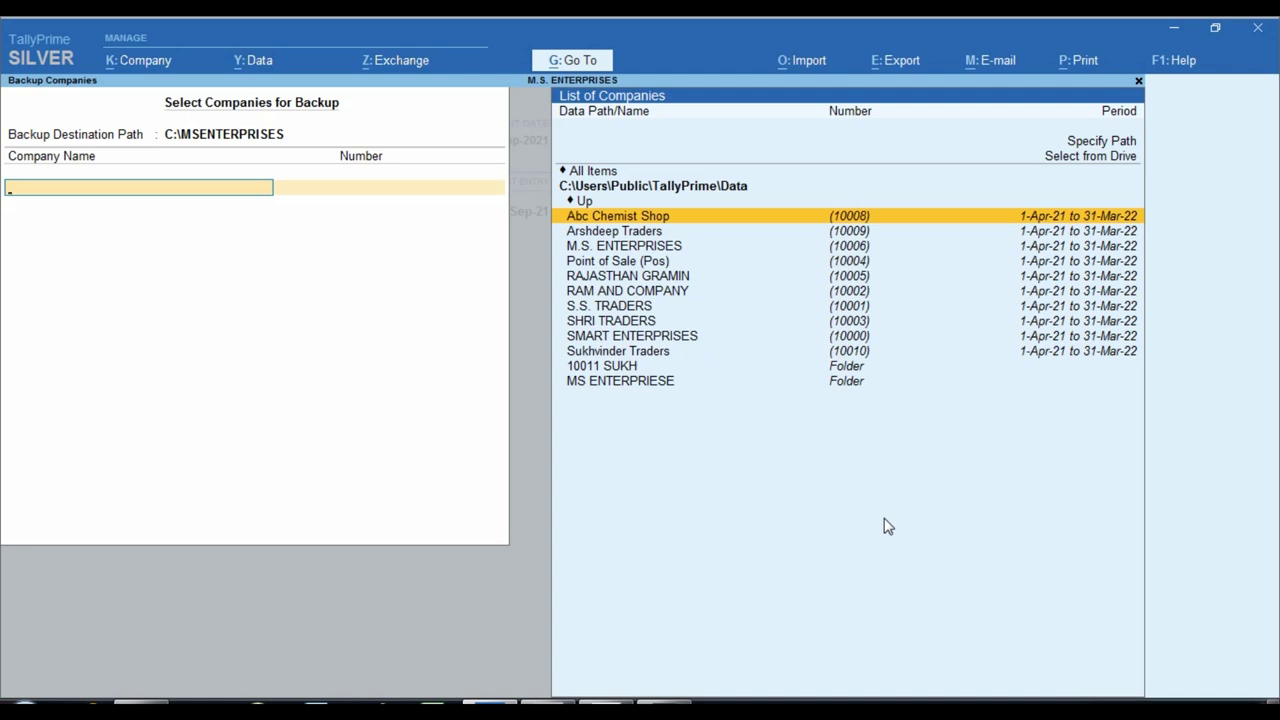
Choose M.S. ENTERPRISES (10006) as the only company for backup and run the backup
key(Down)
key(Down)
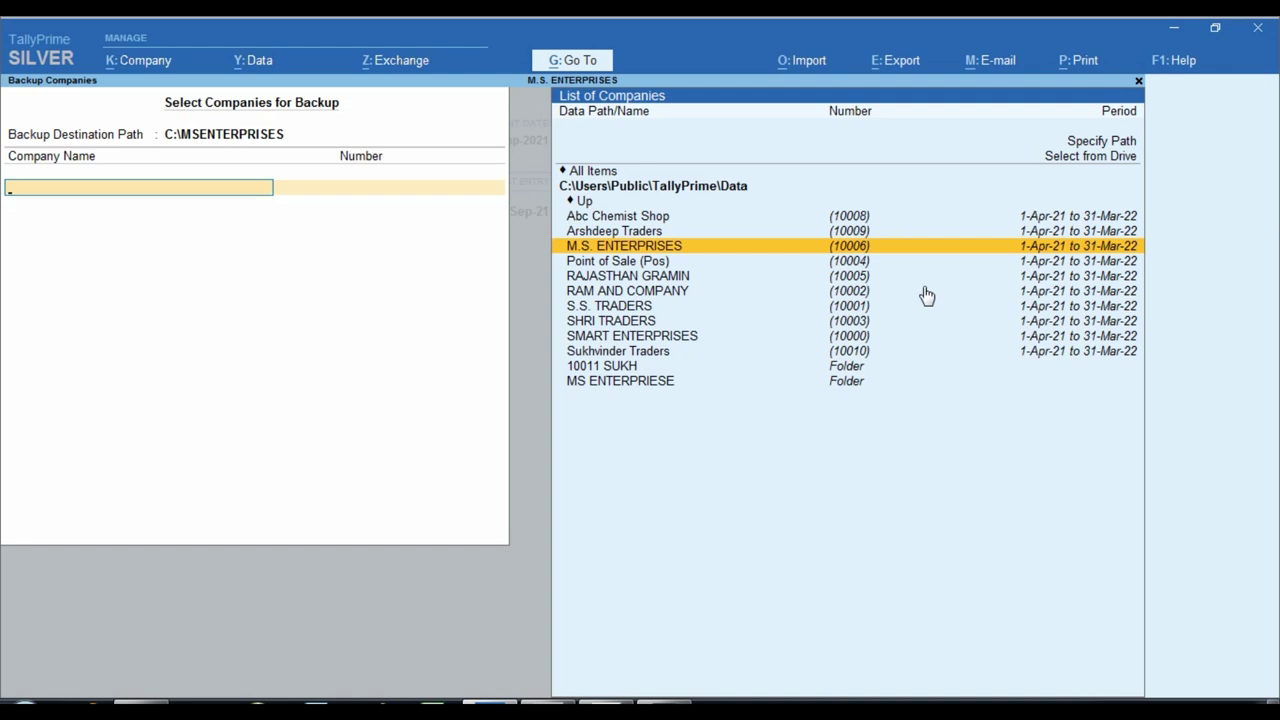
key(Return)
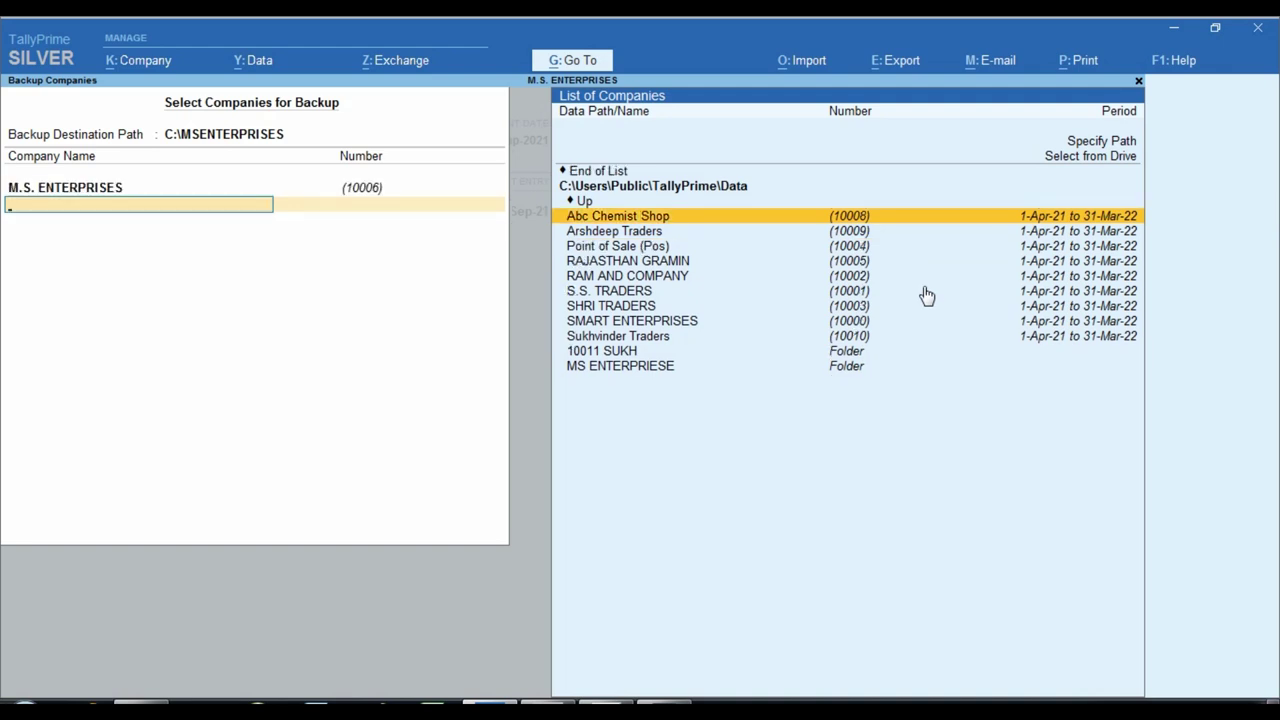
key(Up)
key(Up)
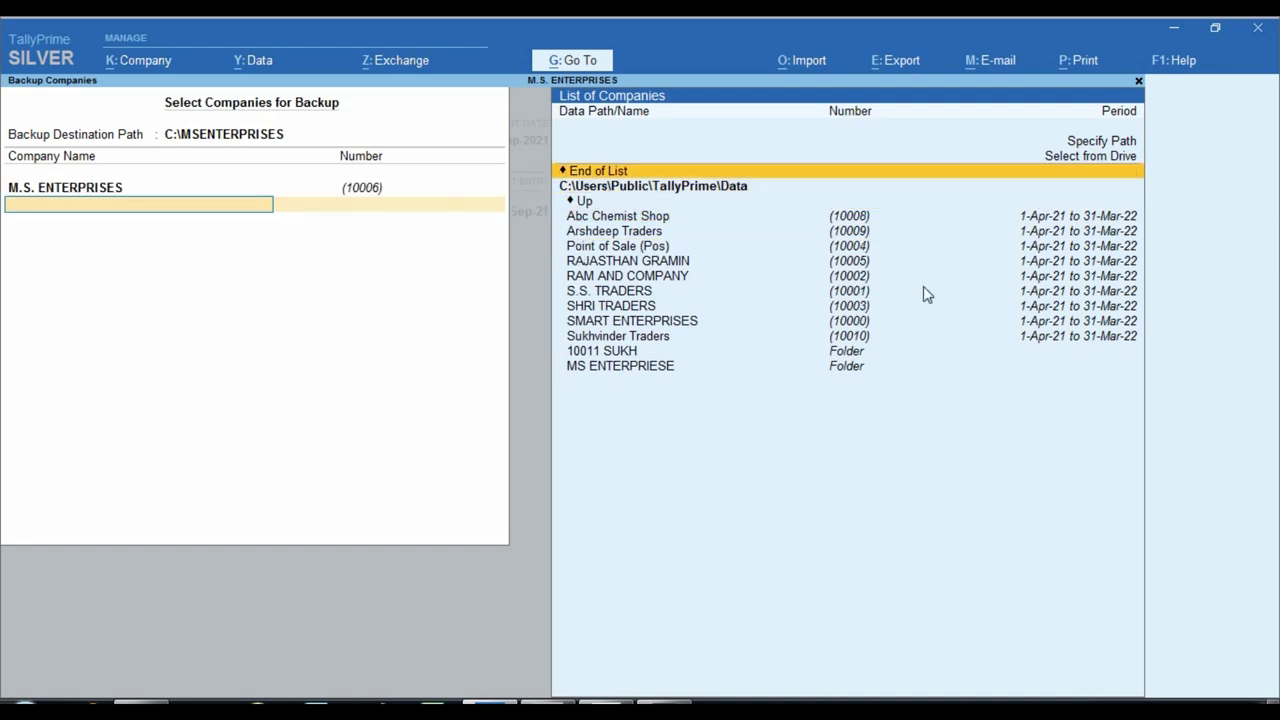
key(Return)
key(y)
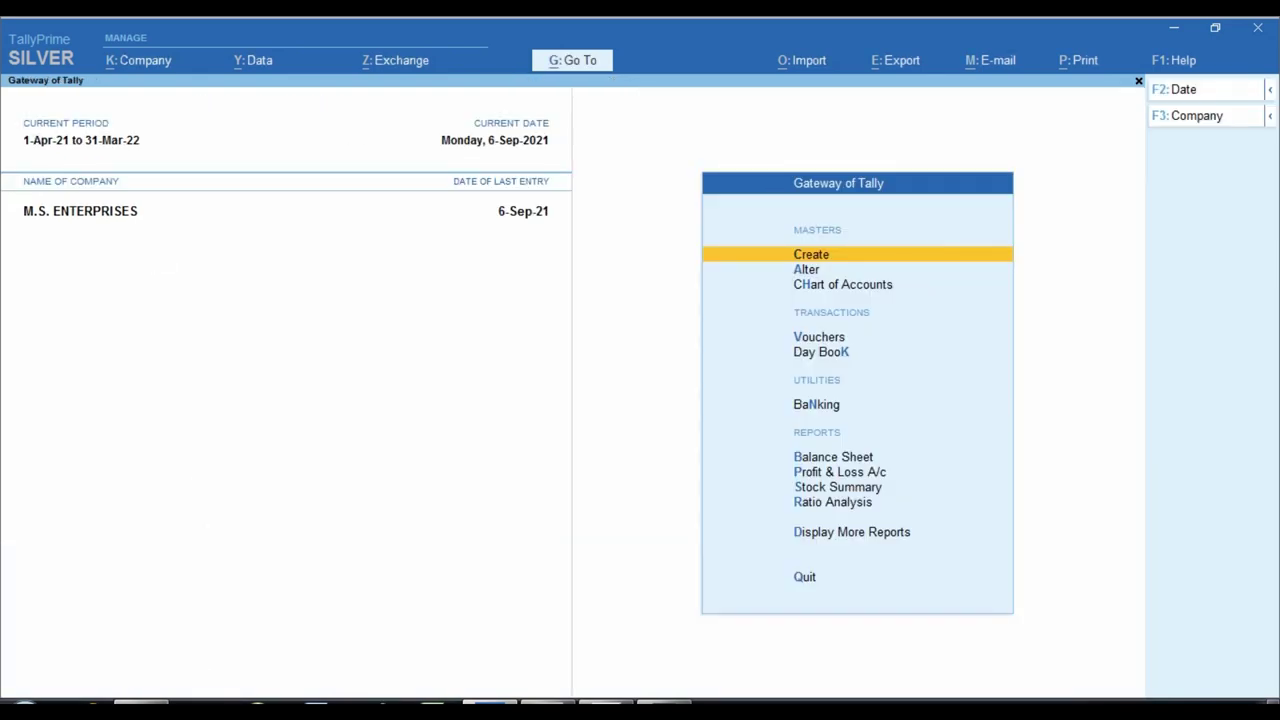
Switch to Windows Explorer and examine the backup file in the MSENTERPRISES folder on Local Disk (C:)
click(148, 701)
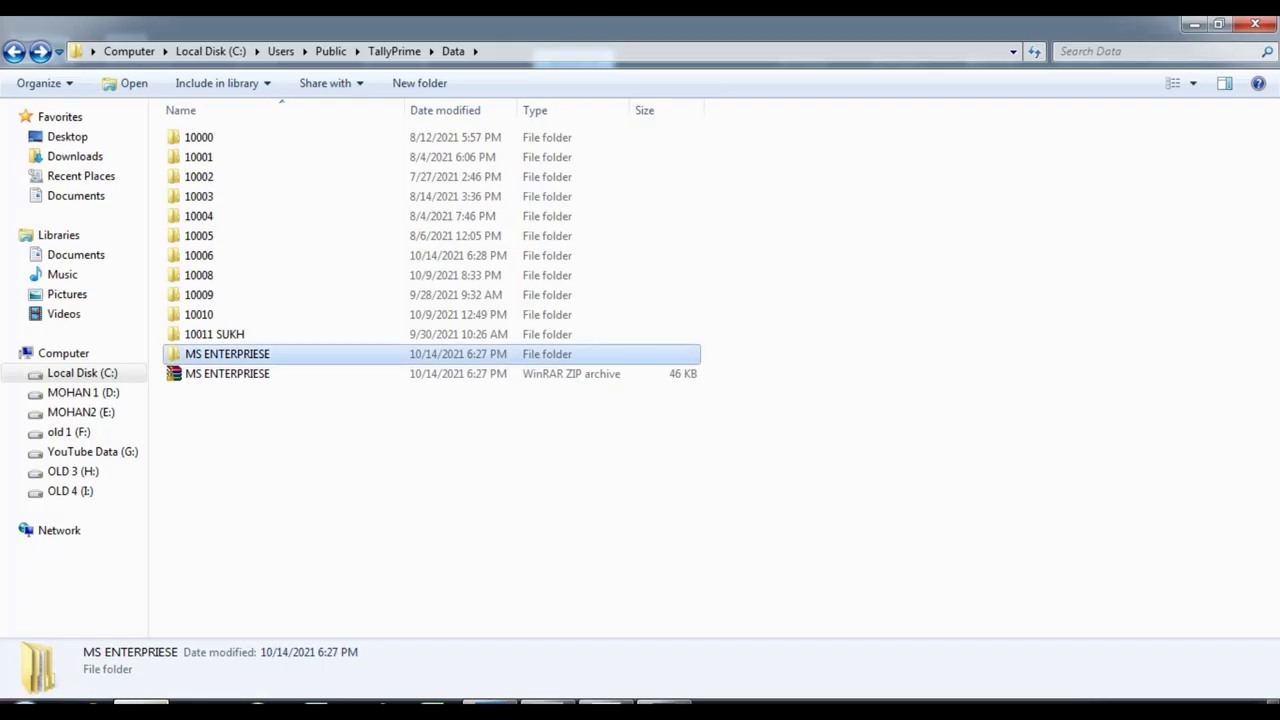
click(100, 375)
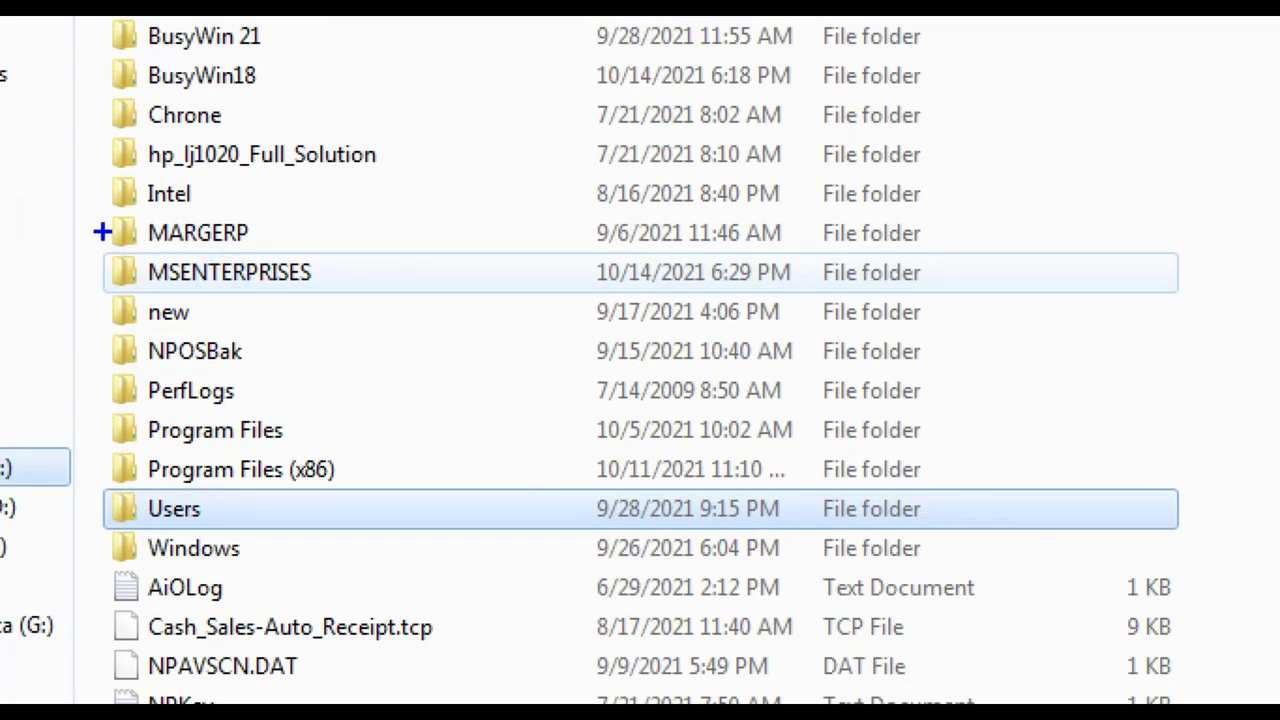
drag(160, 262, 292, 285)
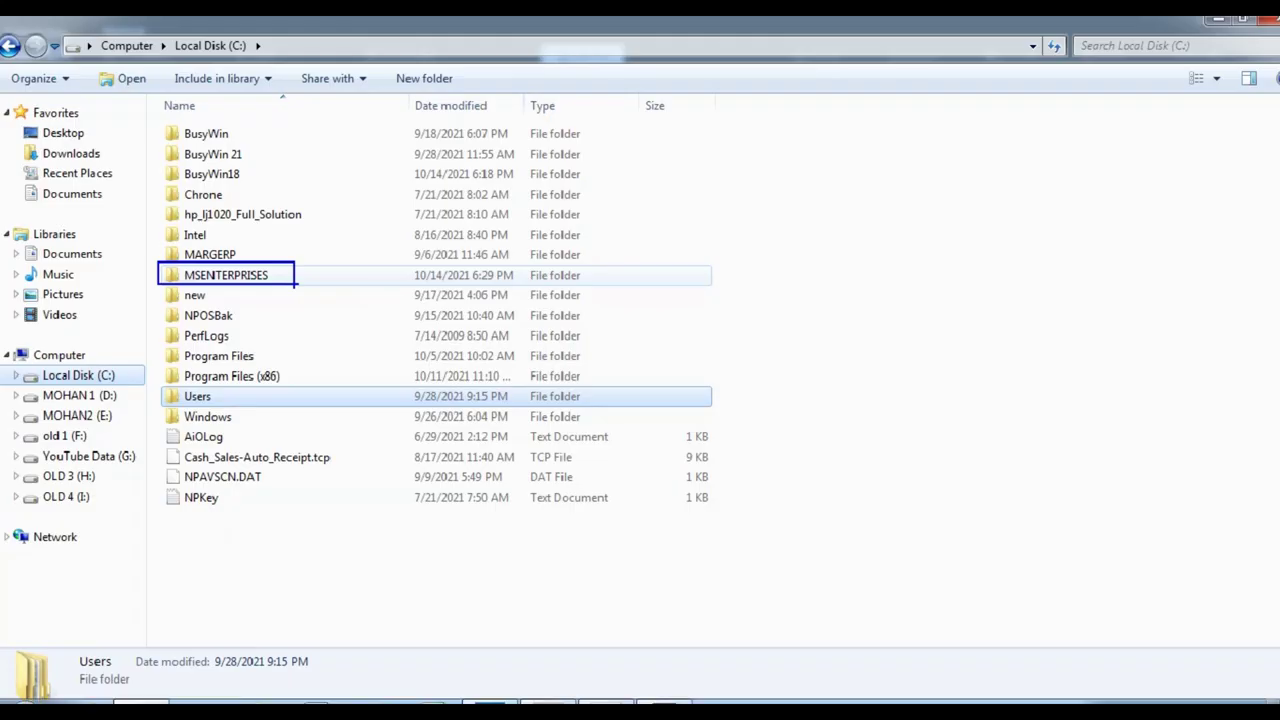
double_click(140, 276)
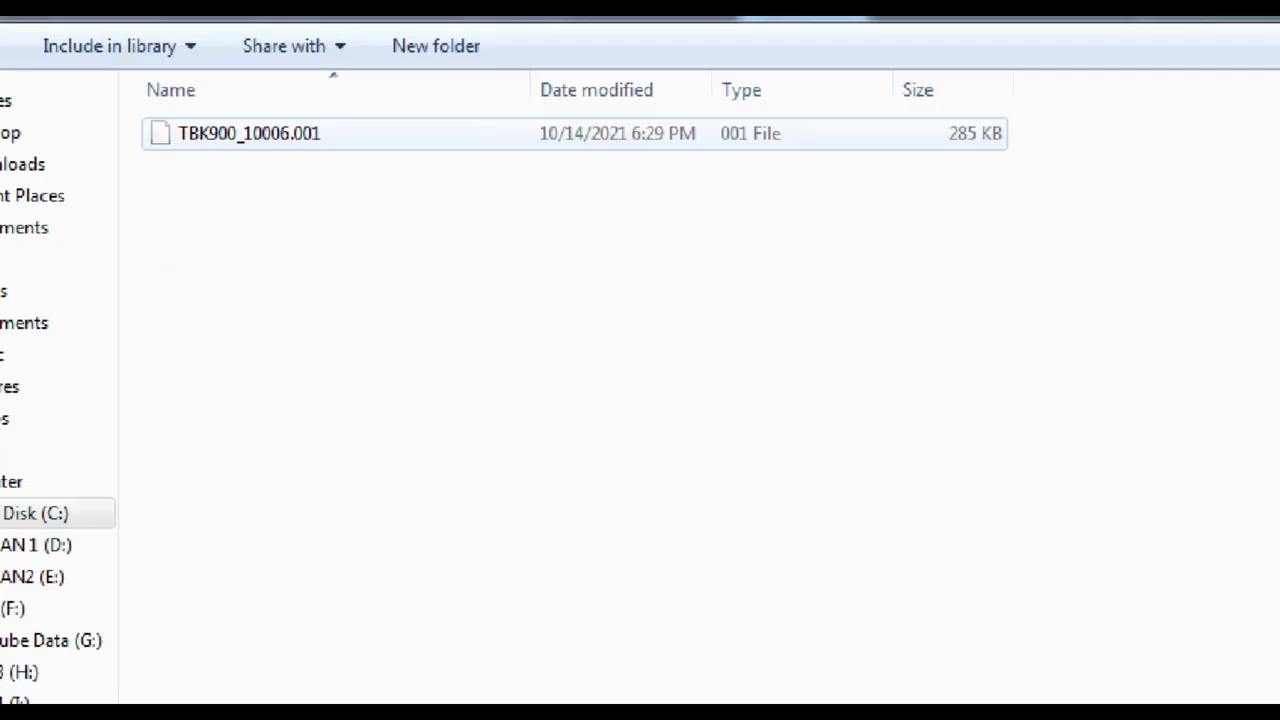
mouse_move(90, 100)
mouse_down()
mouse_move(214, 151)
mouse_move(409, 165)
mouse_up()
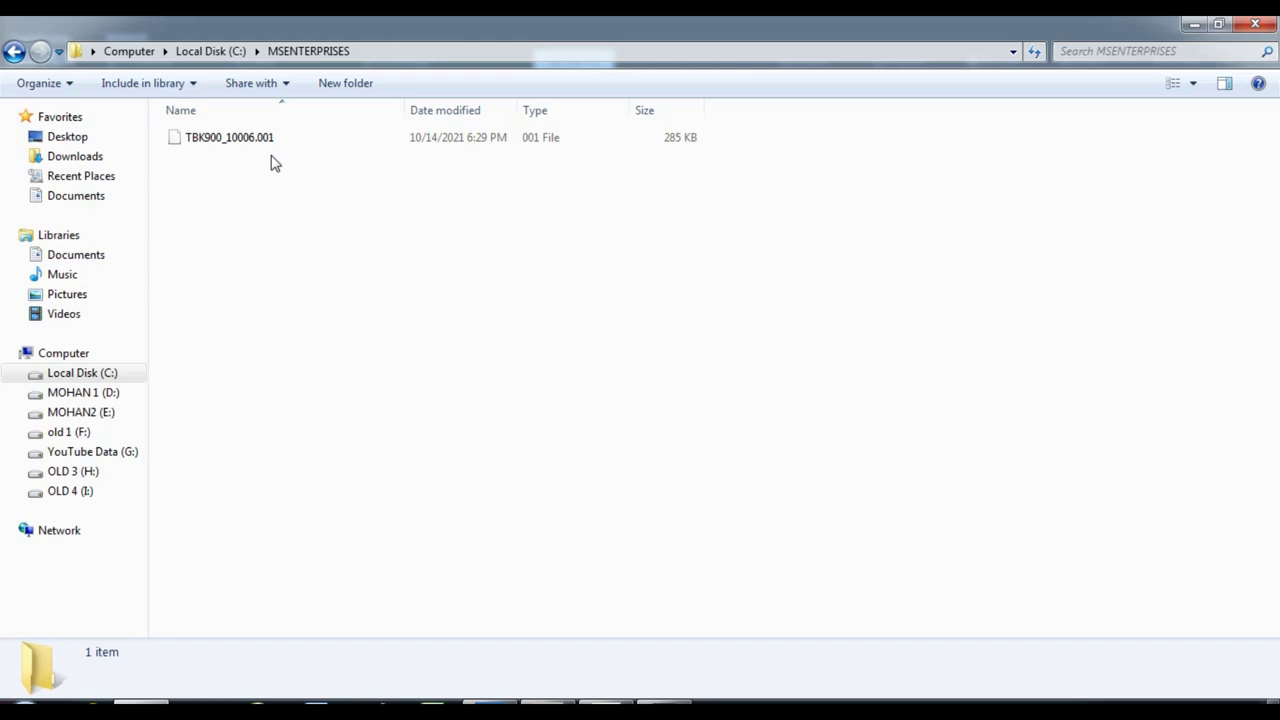
click(14, 51)
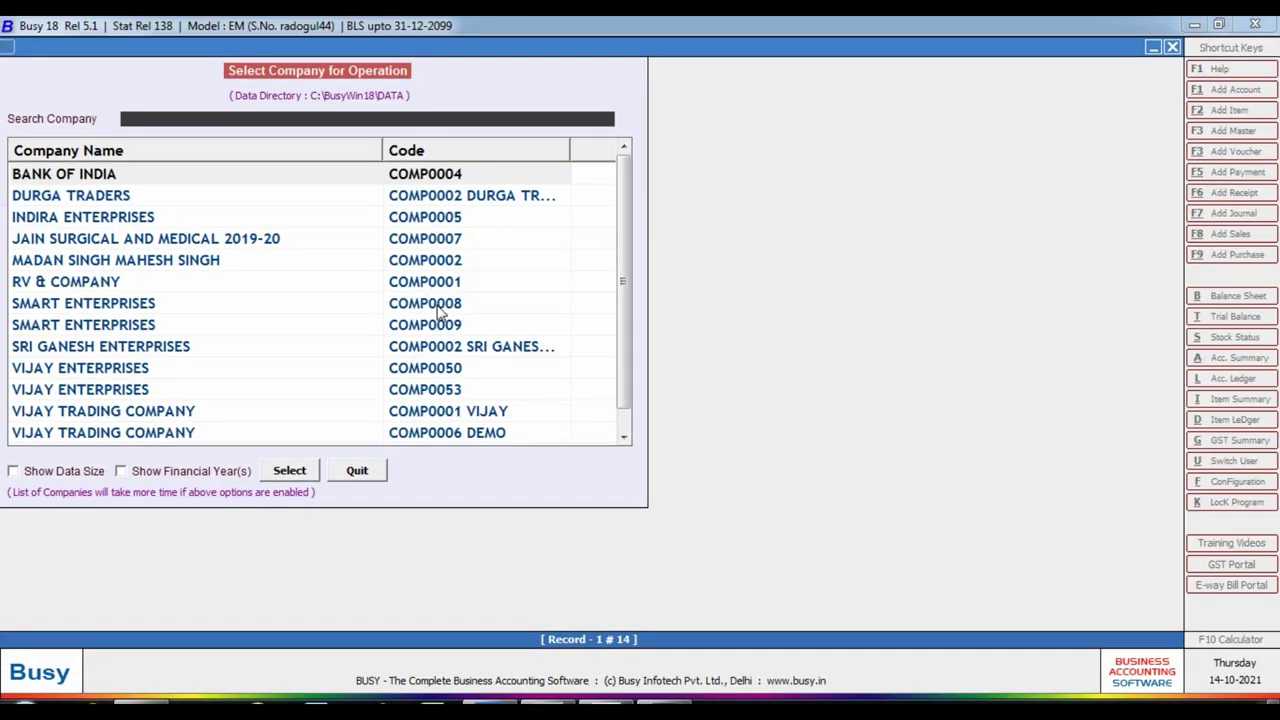
Highlight SMART ENTERPRISES (COMP0008) in Busy 18, switch to Windows Explorer and open the BusyWin18 folder on Local Disk (C:)
click(440, 313)
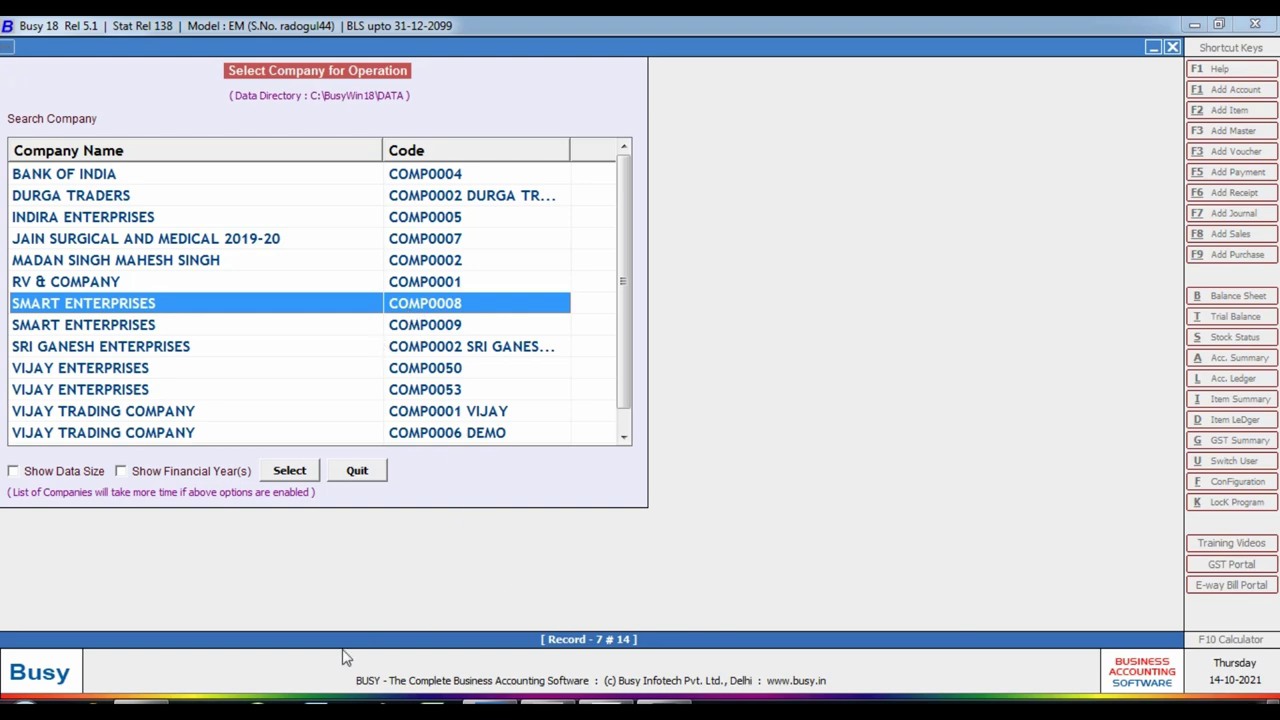
click(142, 706)
click(117, 376)
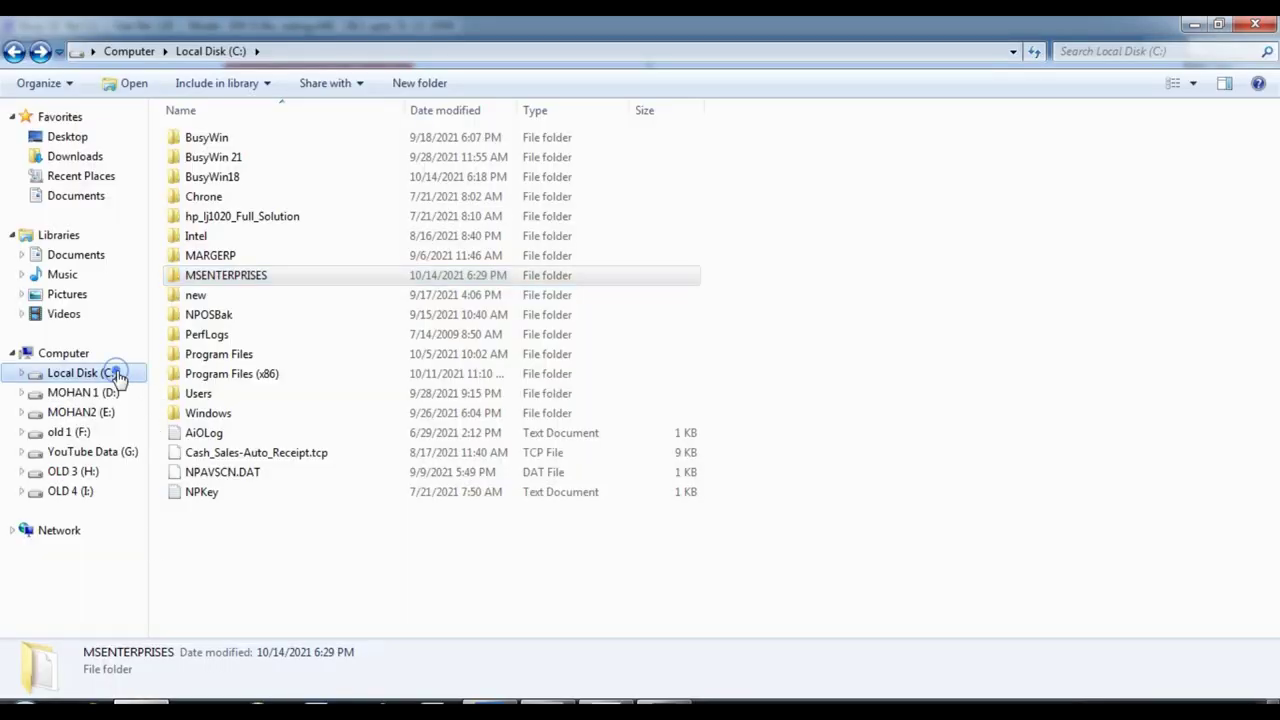
double_click(208, 177)
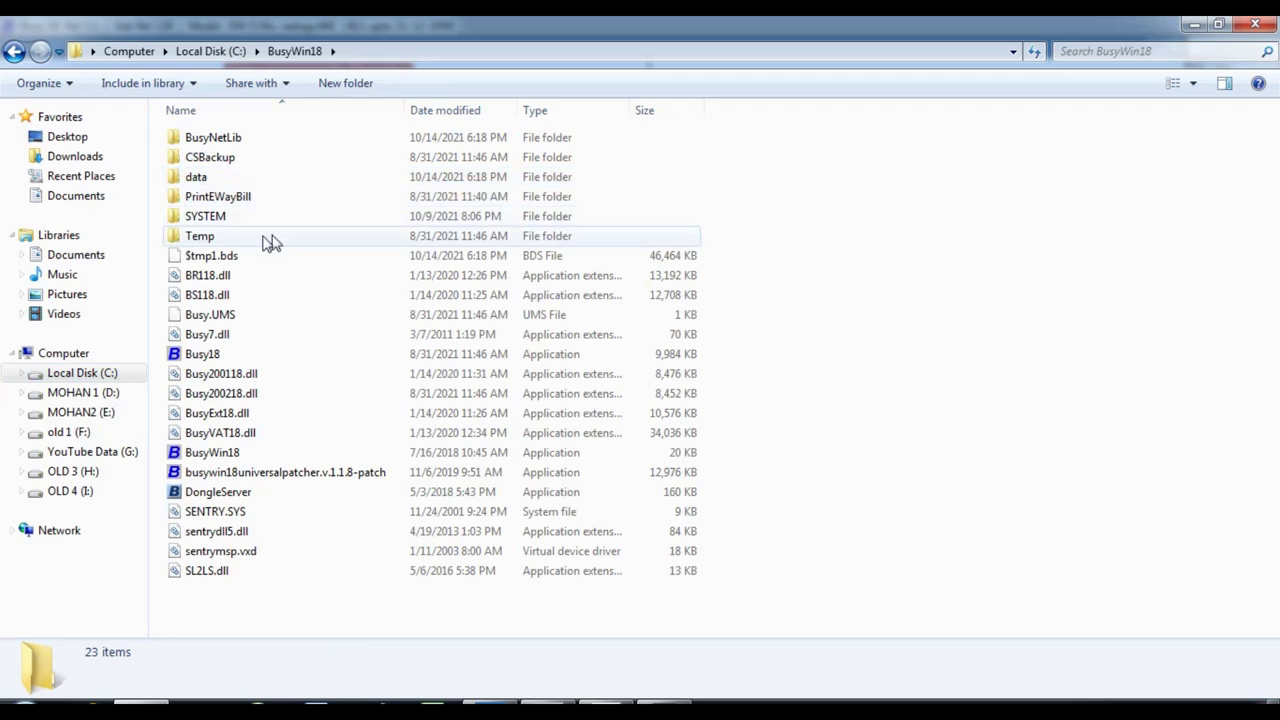
click(14, 51)
double_click(227, 176)
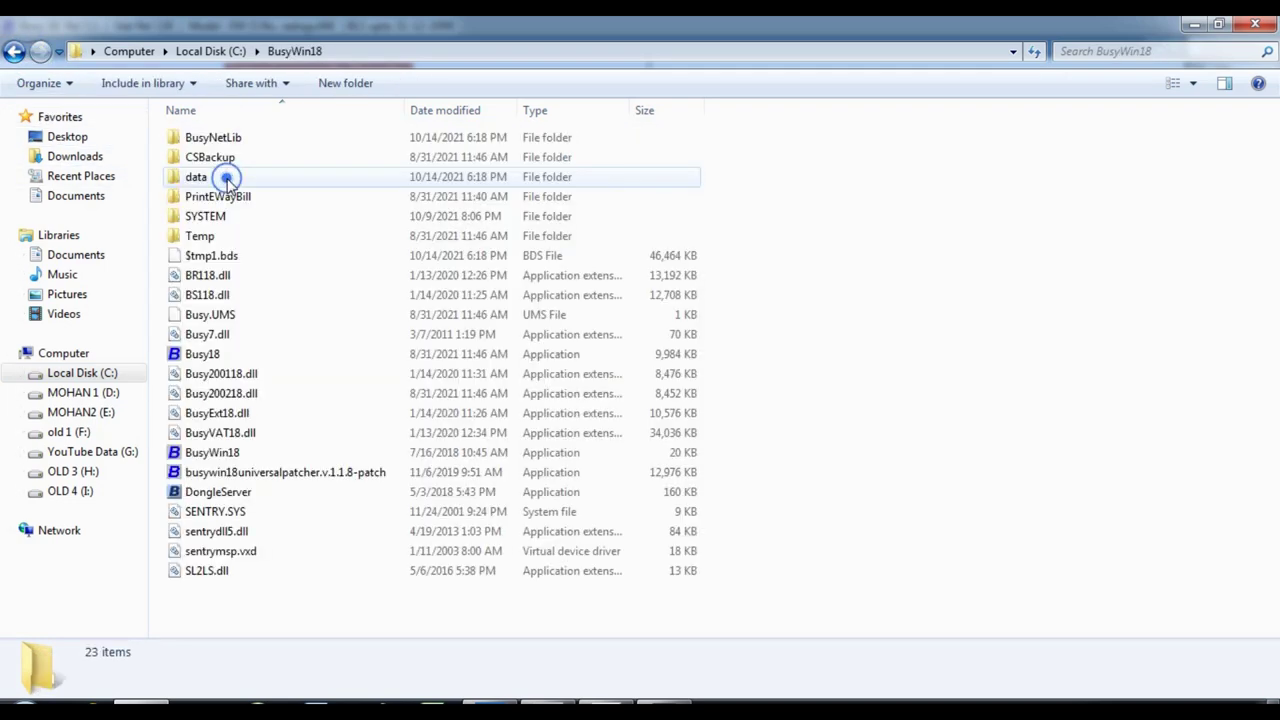
Open the data folder in BusyWin18 and examine the size and contents in the COMP0008 folder's properties
double_click(227, 177)
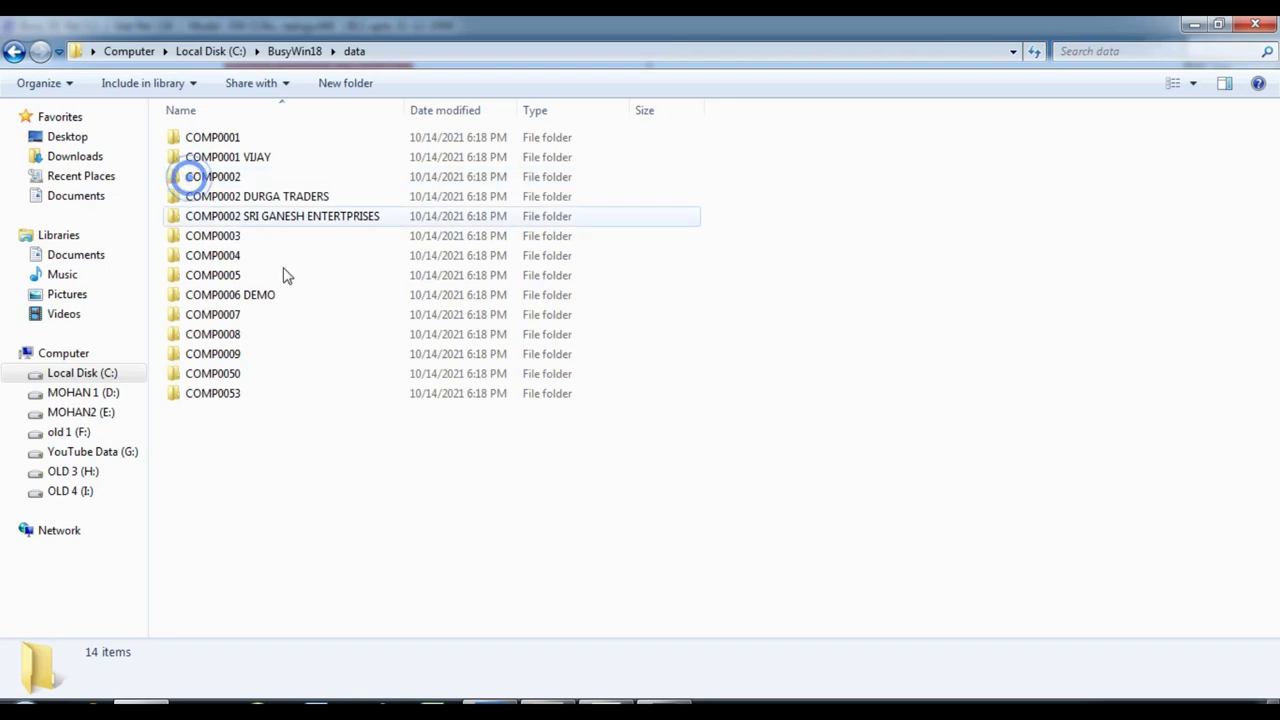
click(210, 334)
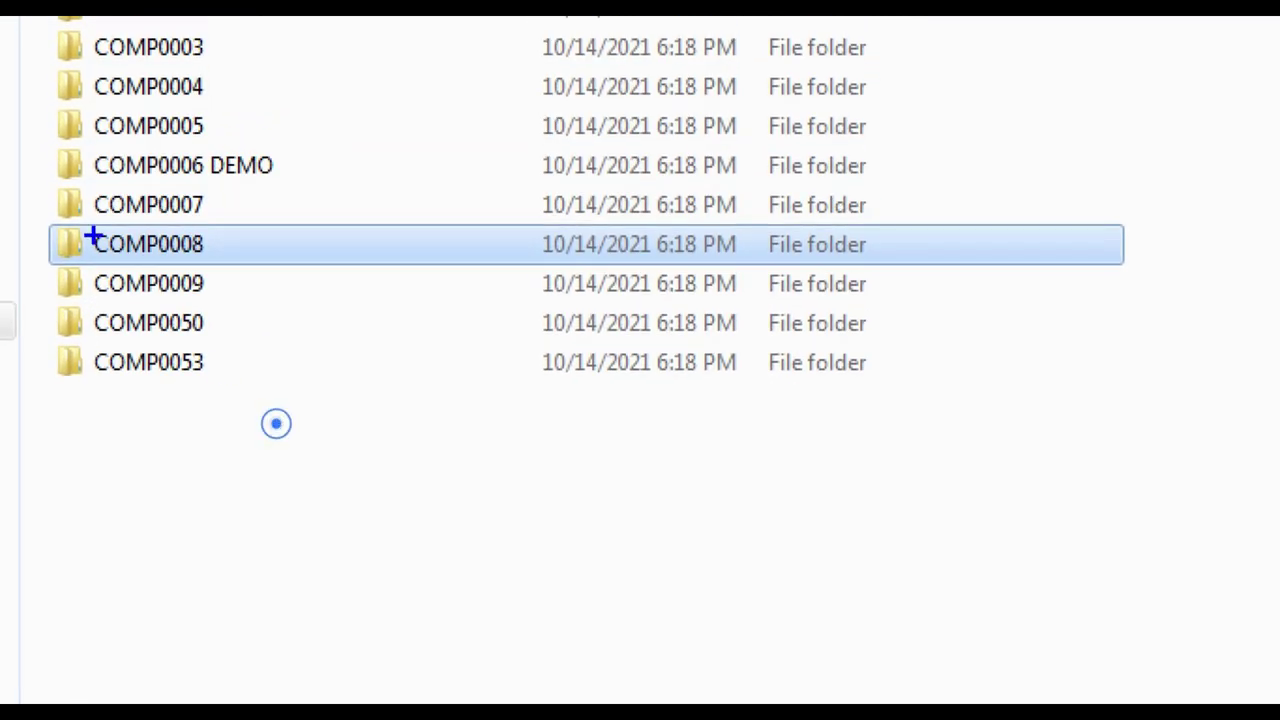
drag(38, 214, 228, 272)
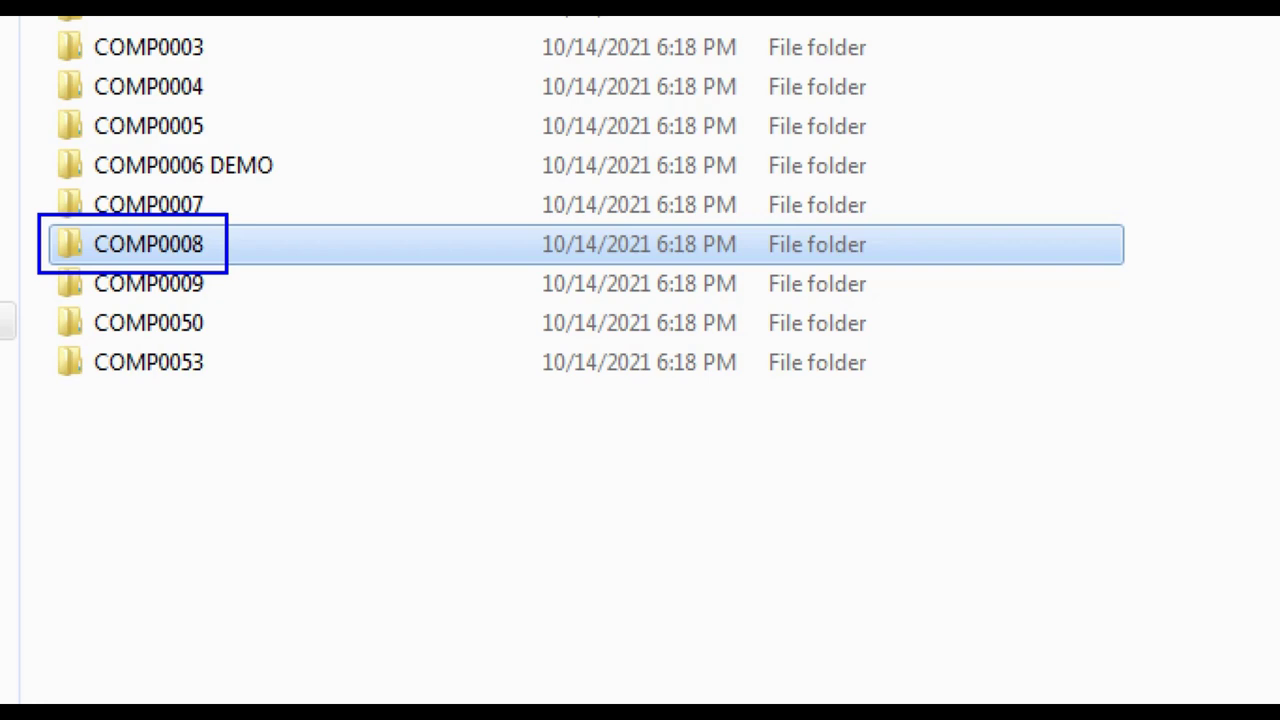
right_click(171, 334)
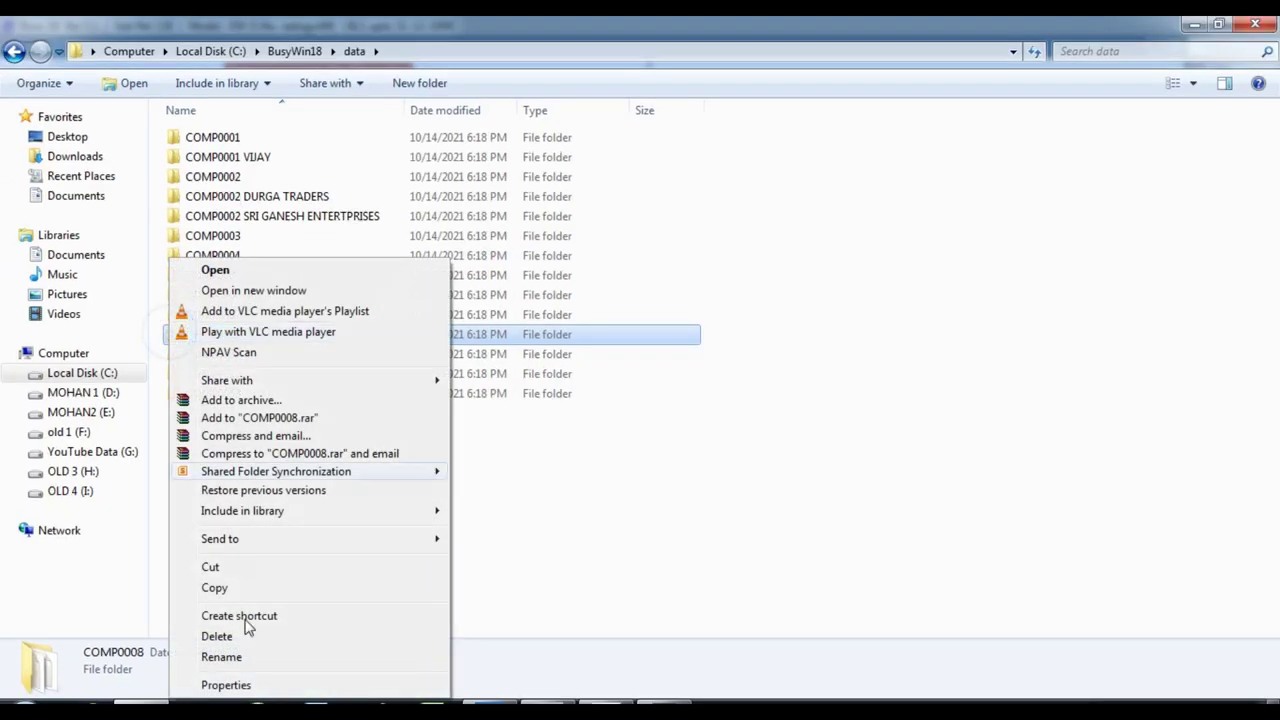
click(227, 686)
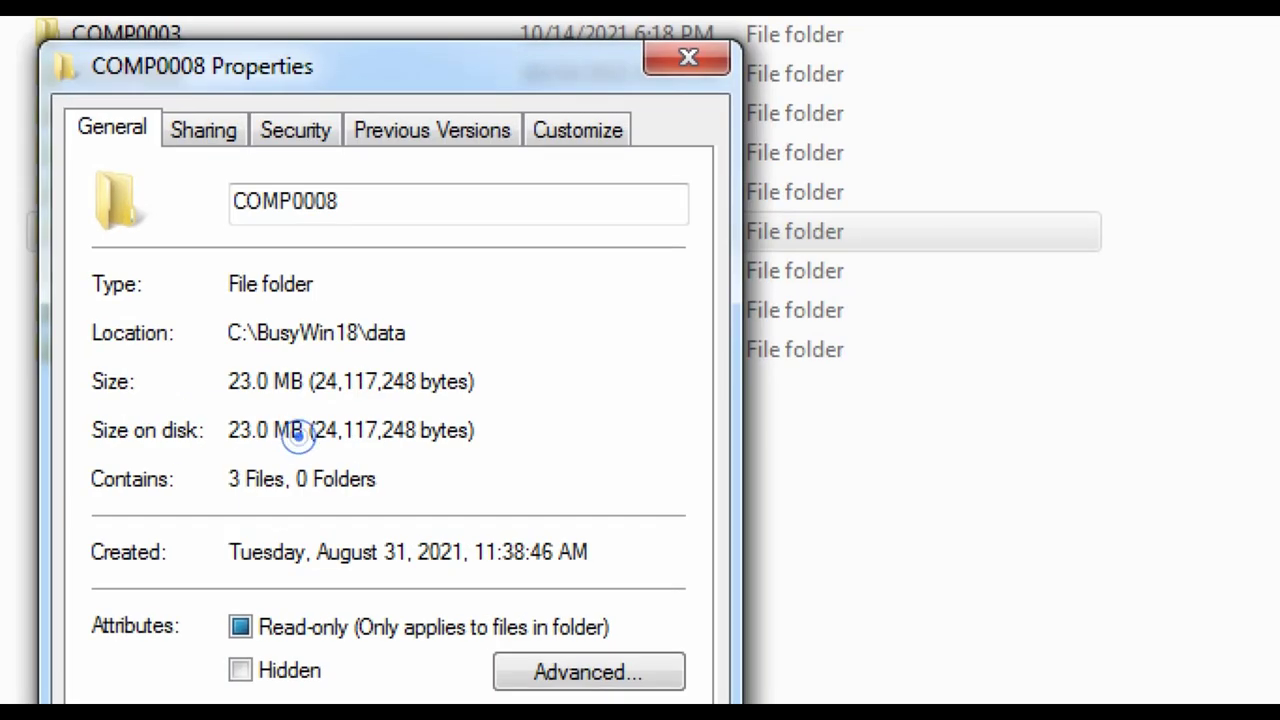
drag(211, 355, 508, 404)
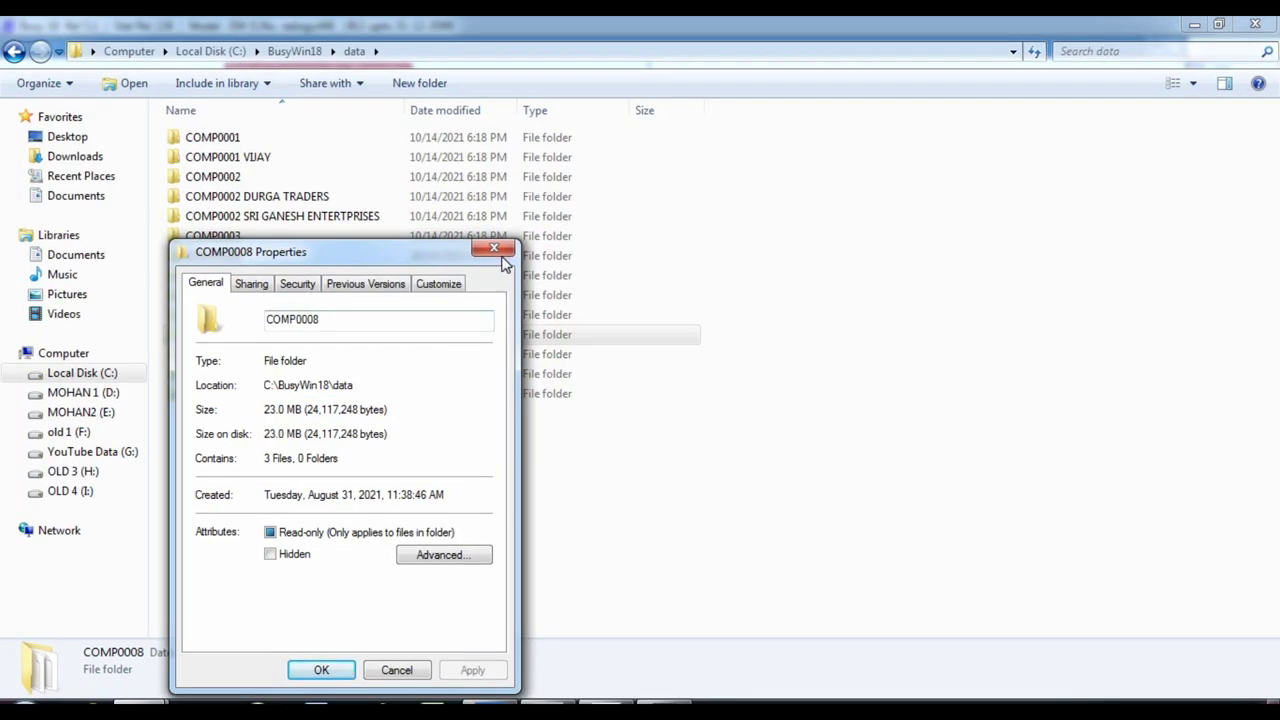
click(500, 254)
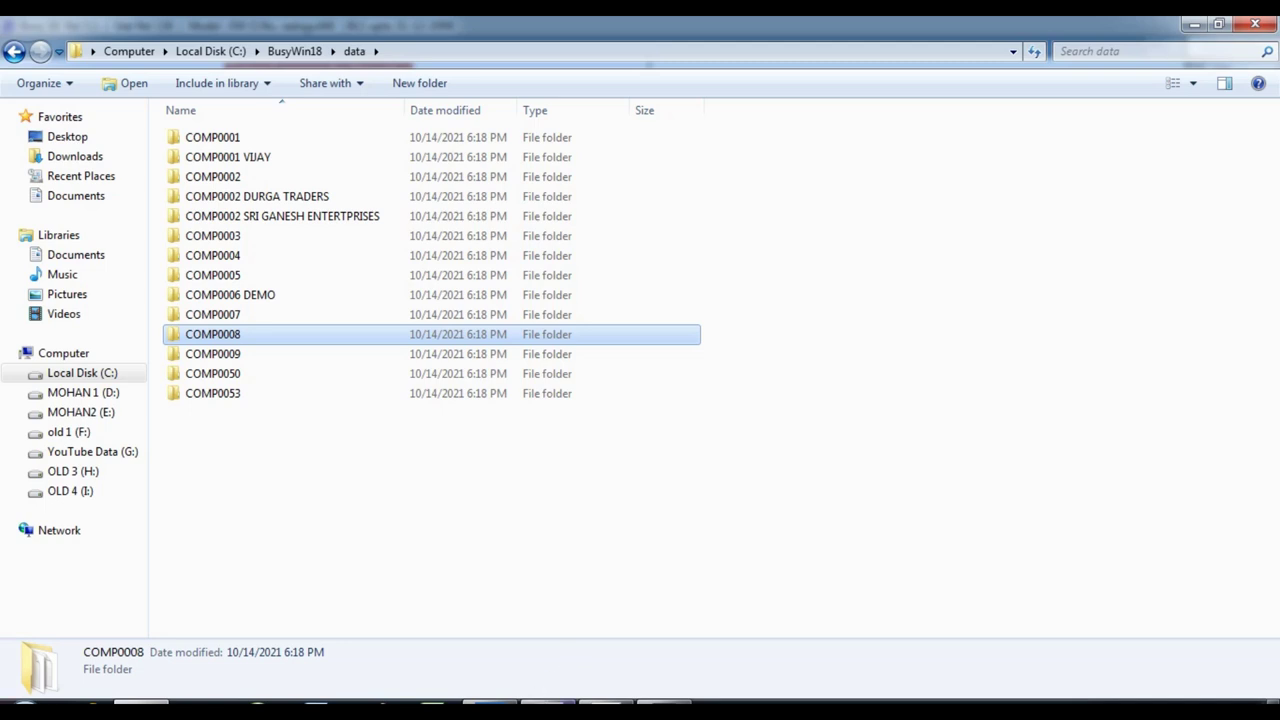
Switch to Busy 18, leave the company list and open Backup Data
click(543, 712)
key(Up)
key(Down)
key(Escape)
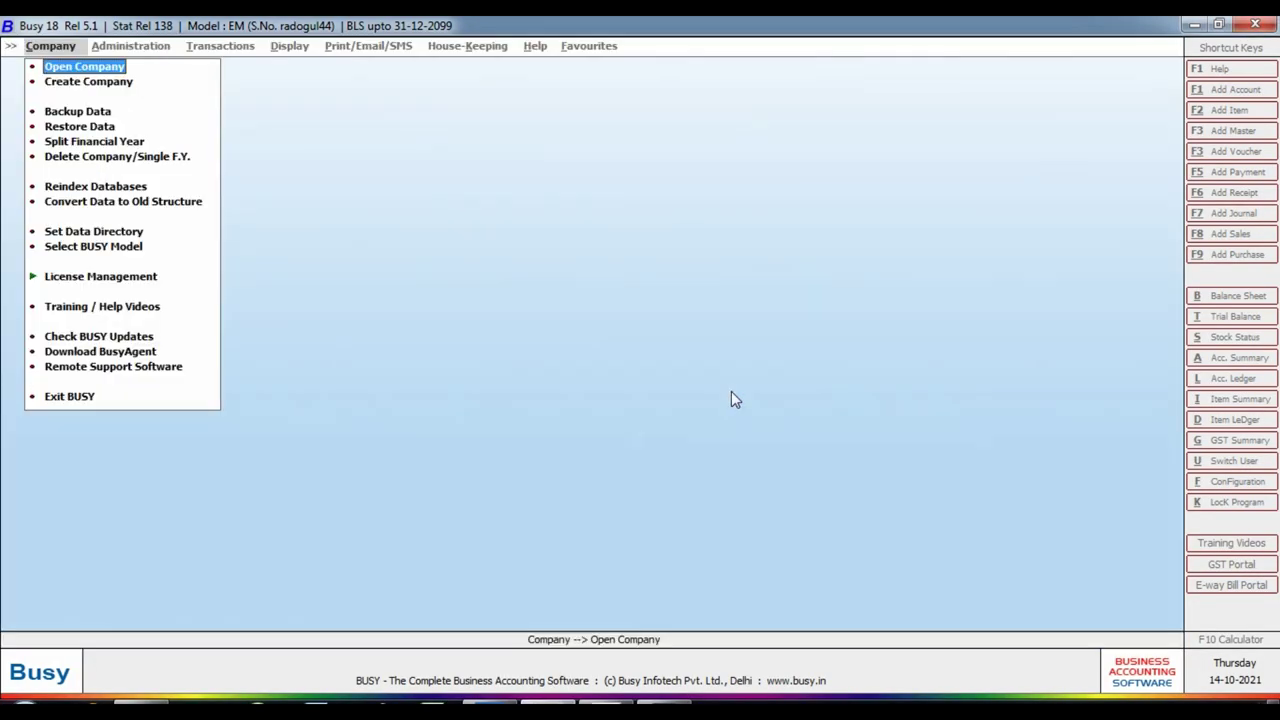
key(Down)
key(Down)
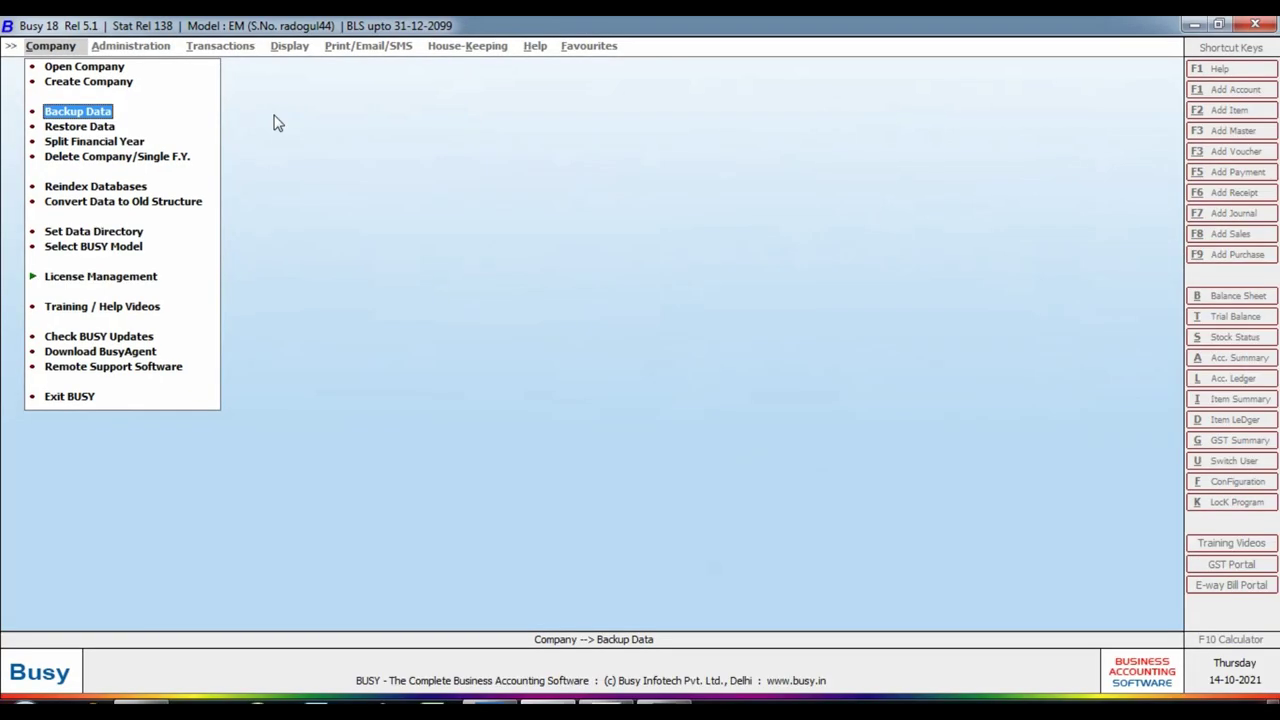
key(Return)
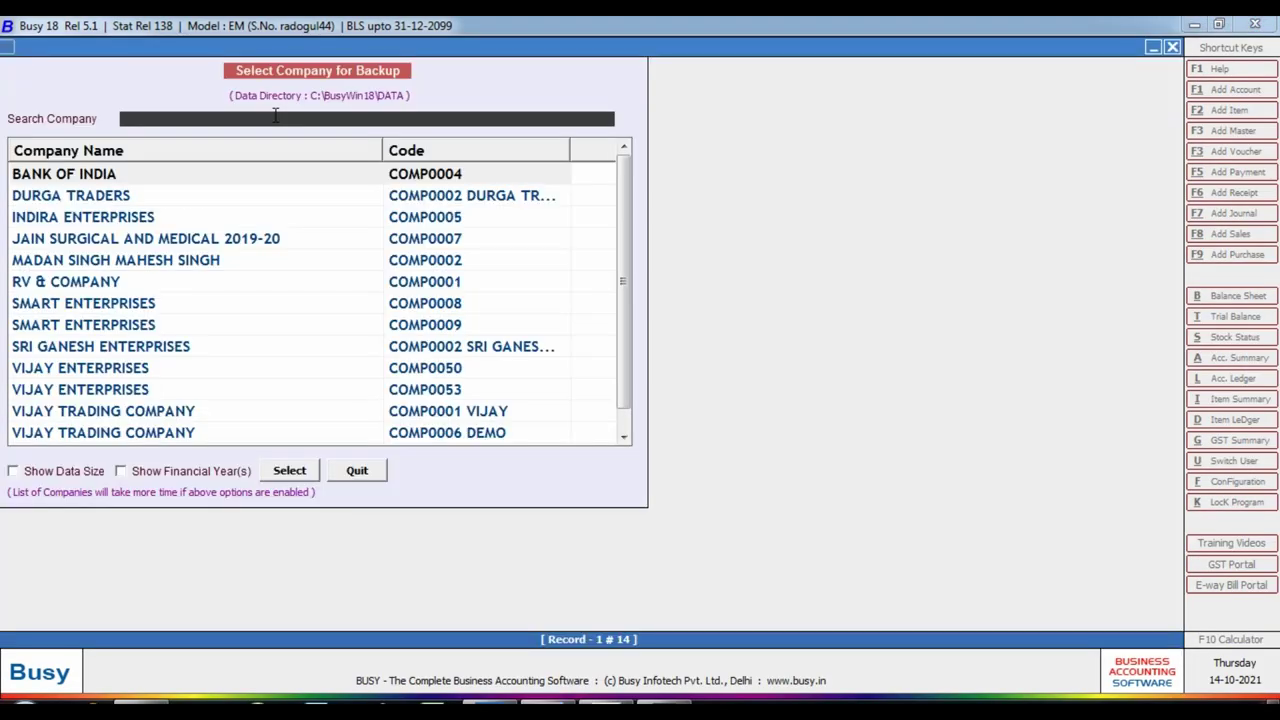
Select SMART ENTERPRISES (COMP0008) as the company for backup
key(Down)
key(Down)
key(Down)
key(Down)
key(Down)
key(Down)
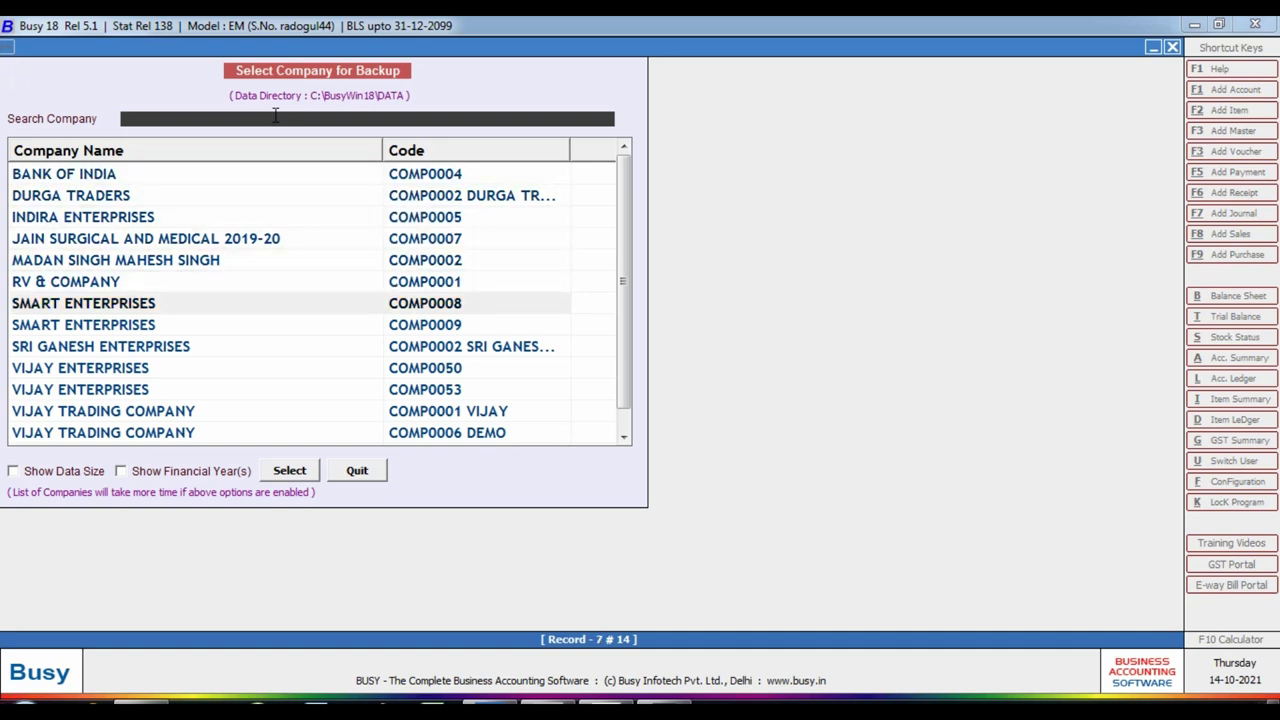
key(Return)
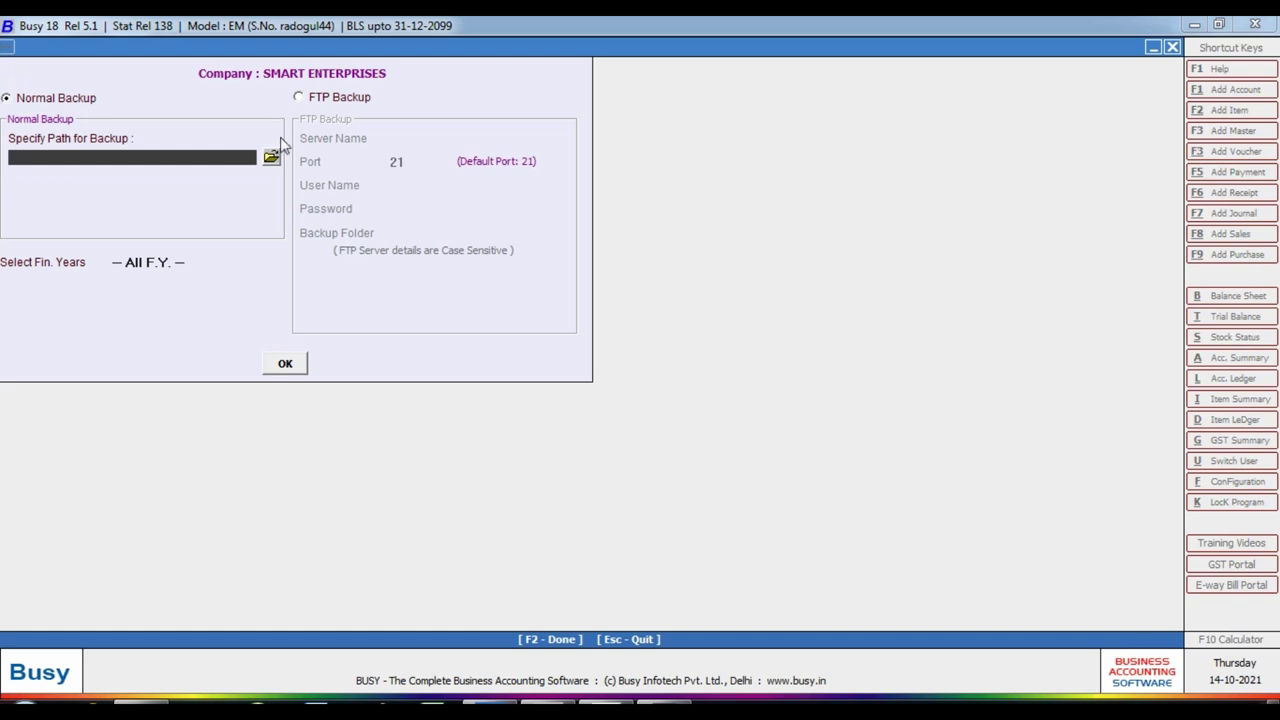
Set the Normal Backup path to Local Disk (C:)
click(272, 156)
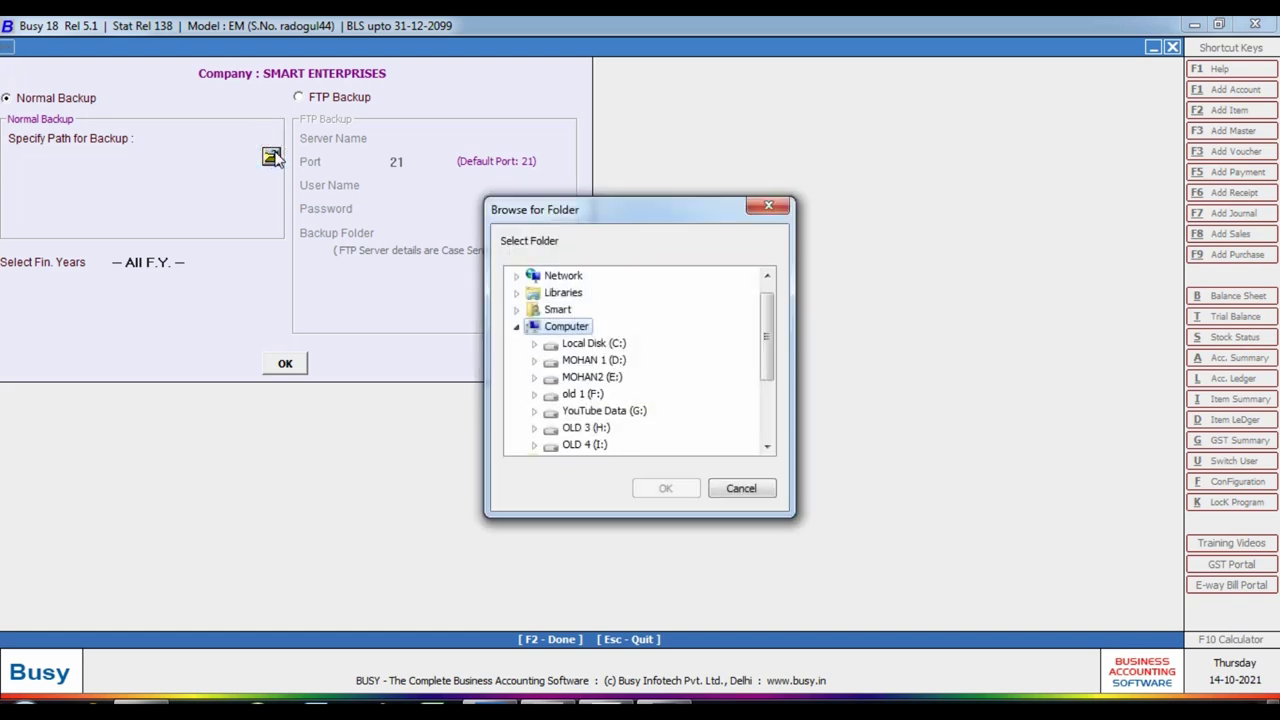
click(593, 345)
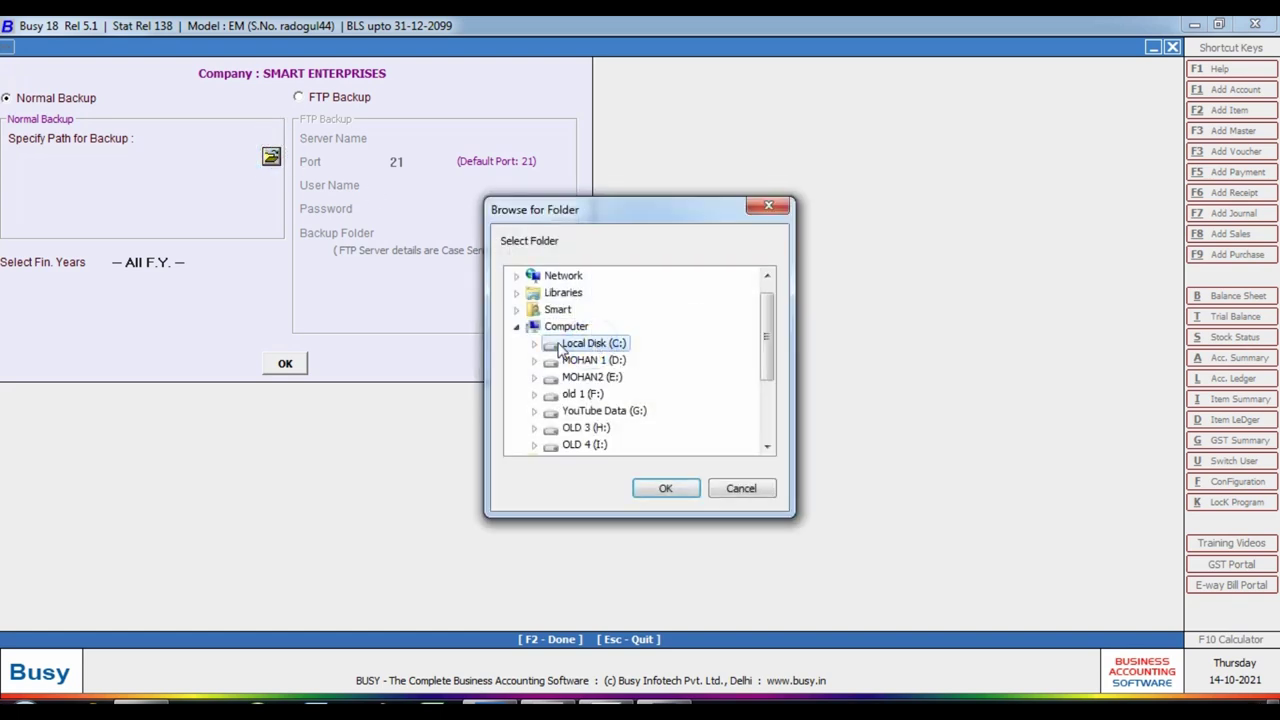
double_click(558, 348)
click(663, 488)
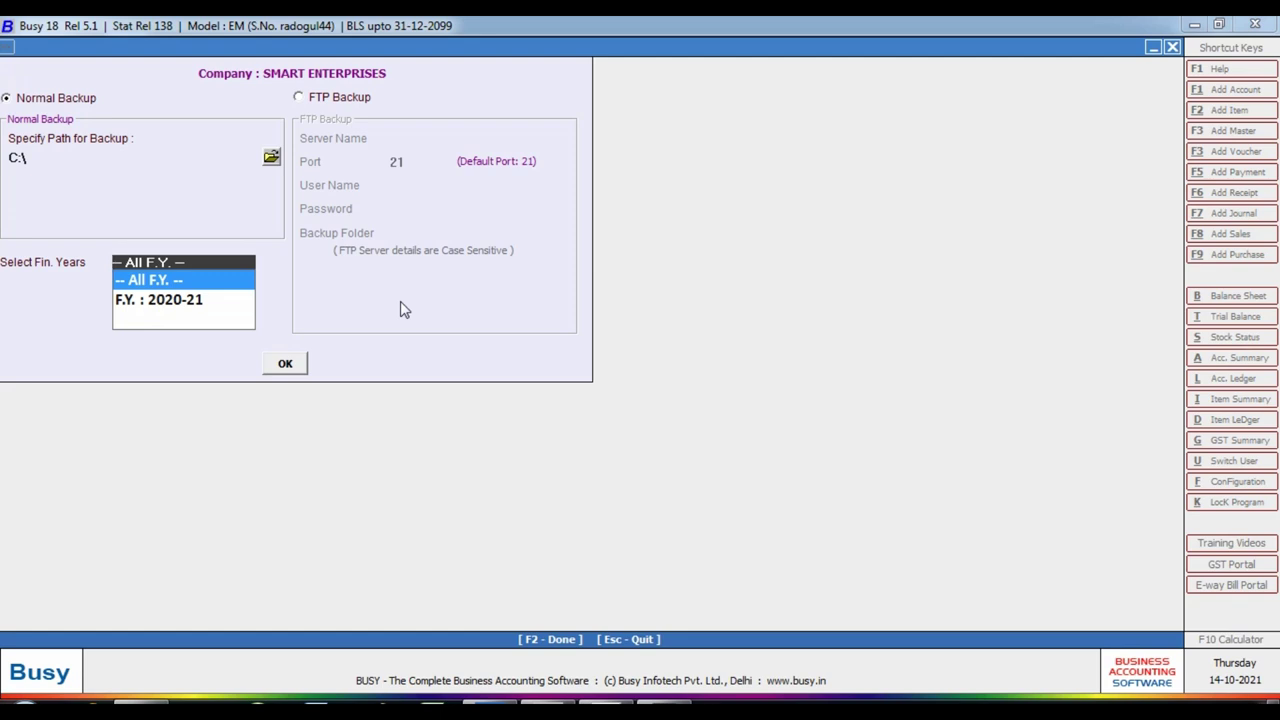
Run the backup of SMART ENTERPRISES for all financial years and agree to make another copy
key(Return)
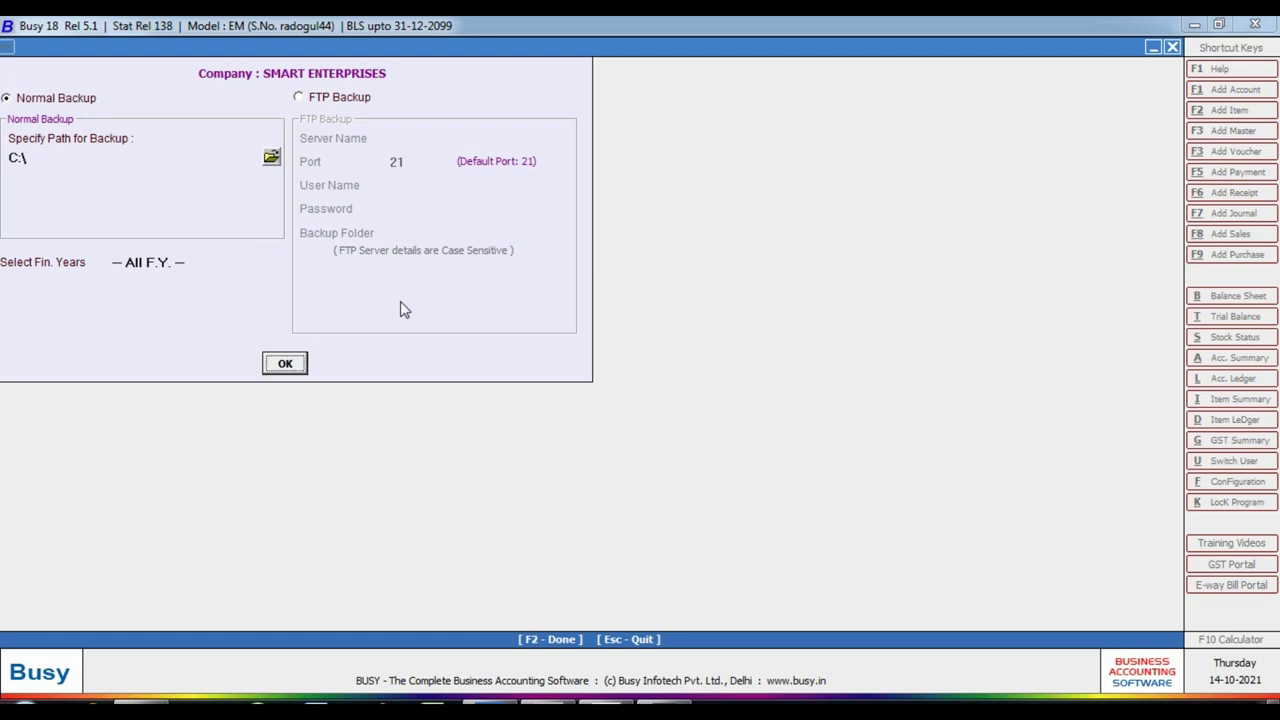
key(Return)
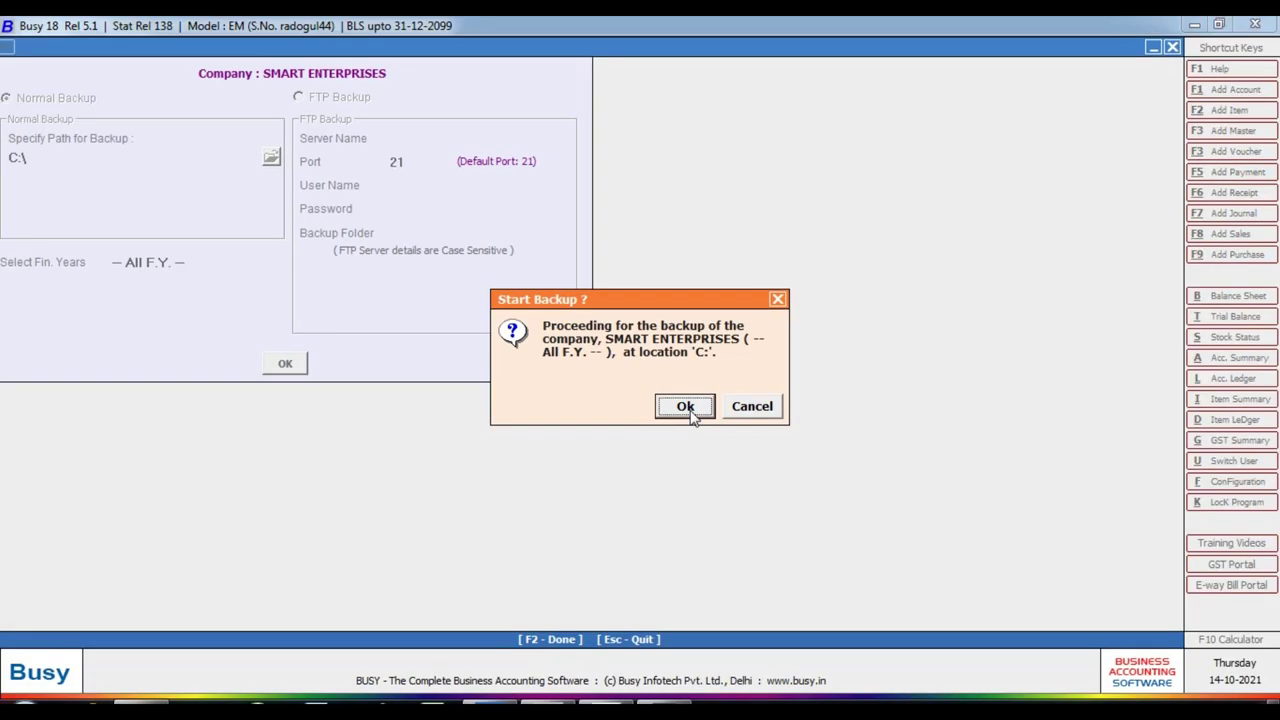
click(689, 411)
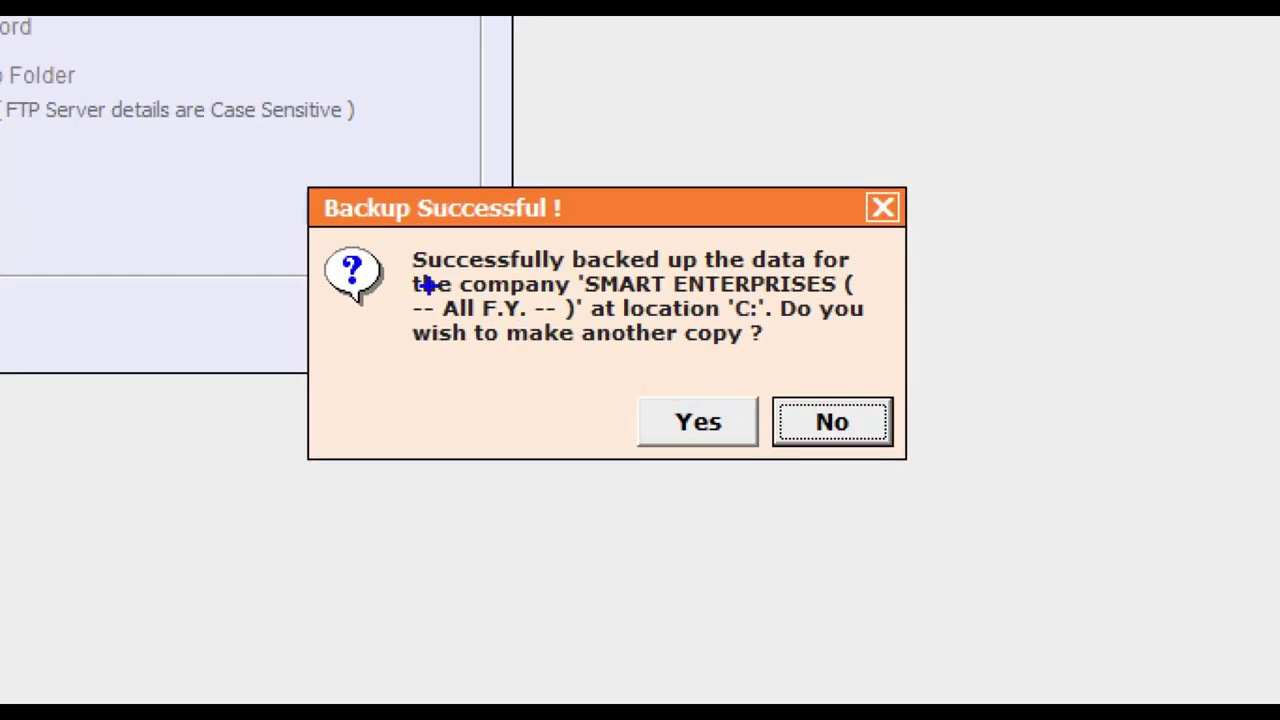
drag(411, 231, 900, 363)
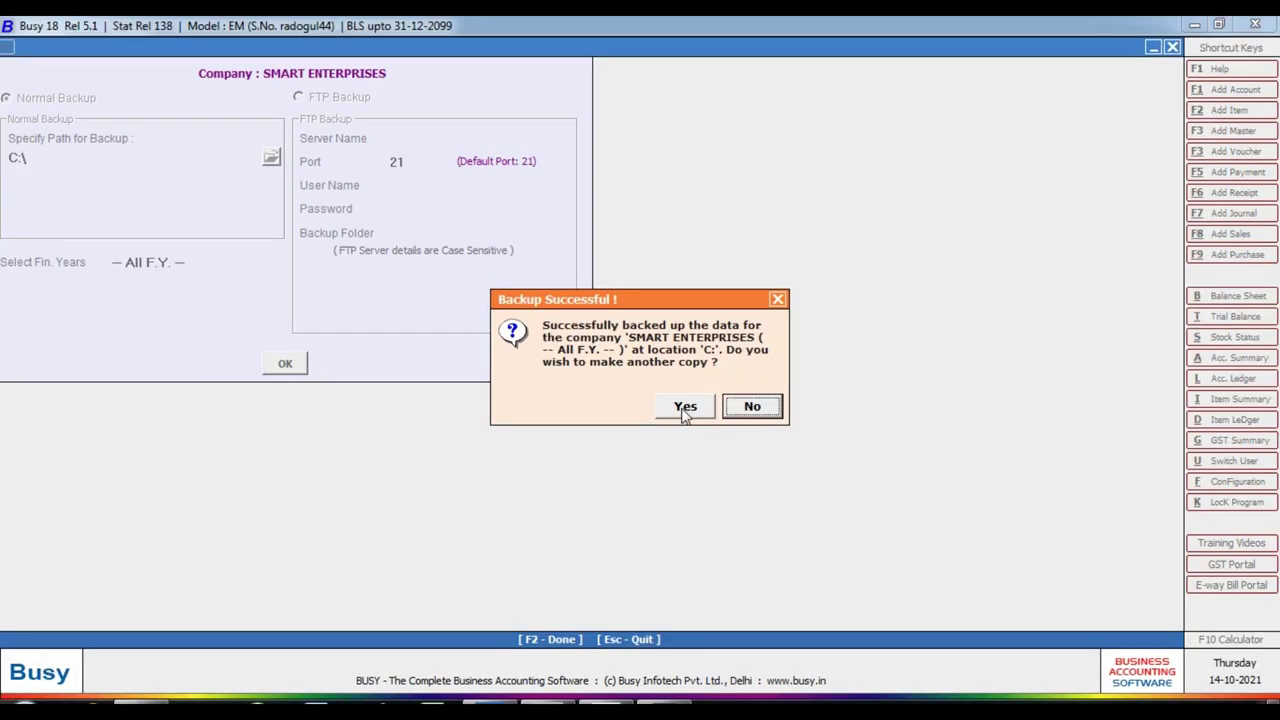
click(685, 409)
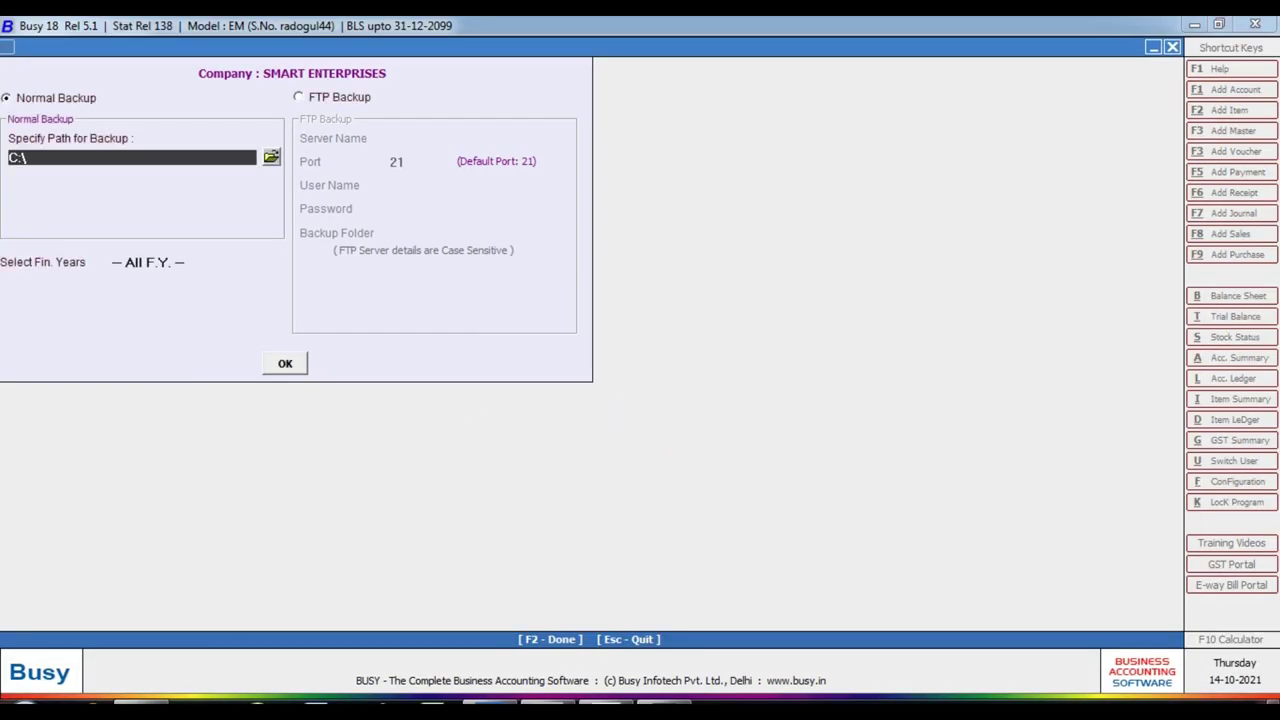
Switch to Windows Explorer and examine the DATA.BKP backup file and its size on Local Disk (C:)
click(142, 701)
click(88, 375)
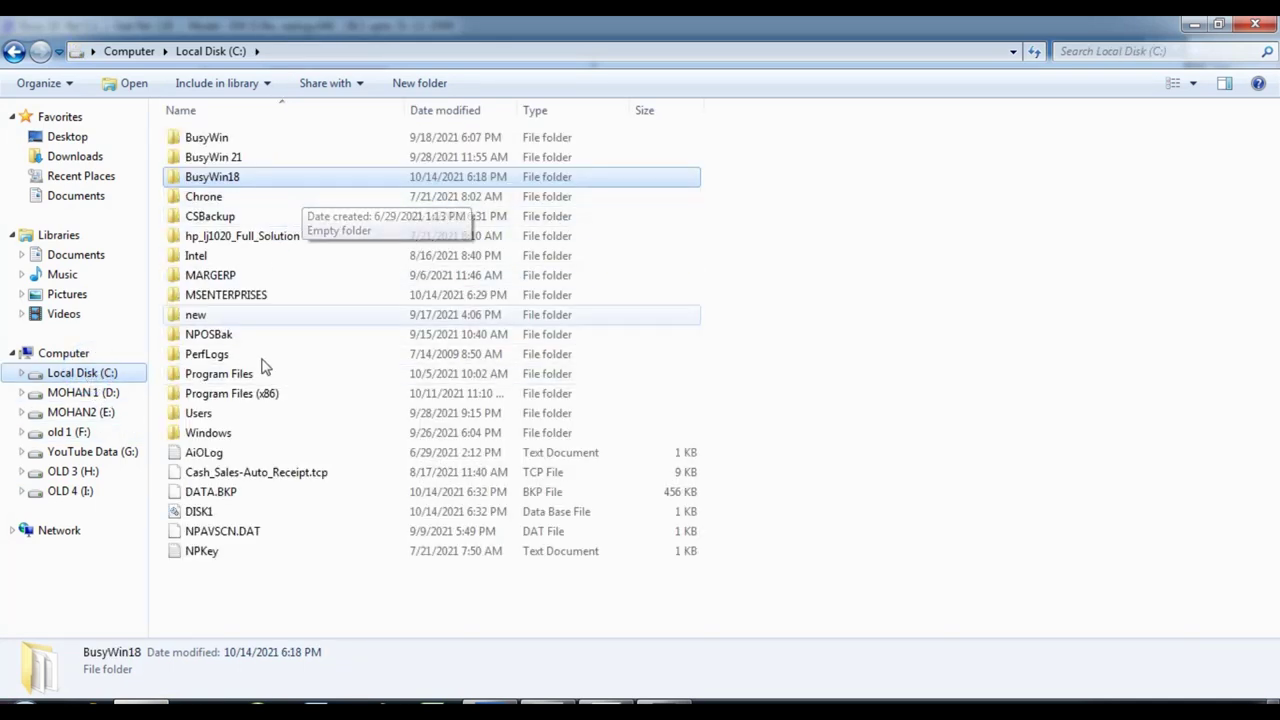
click(223, 495)
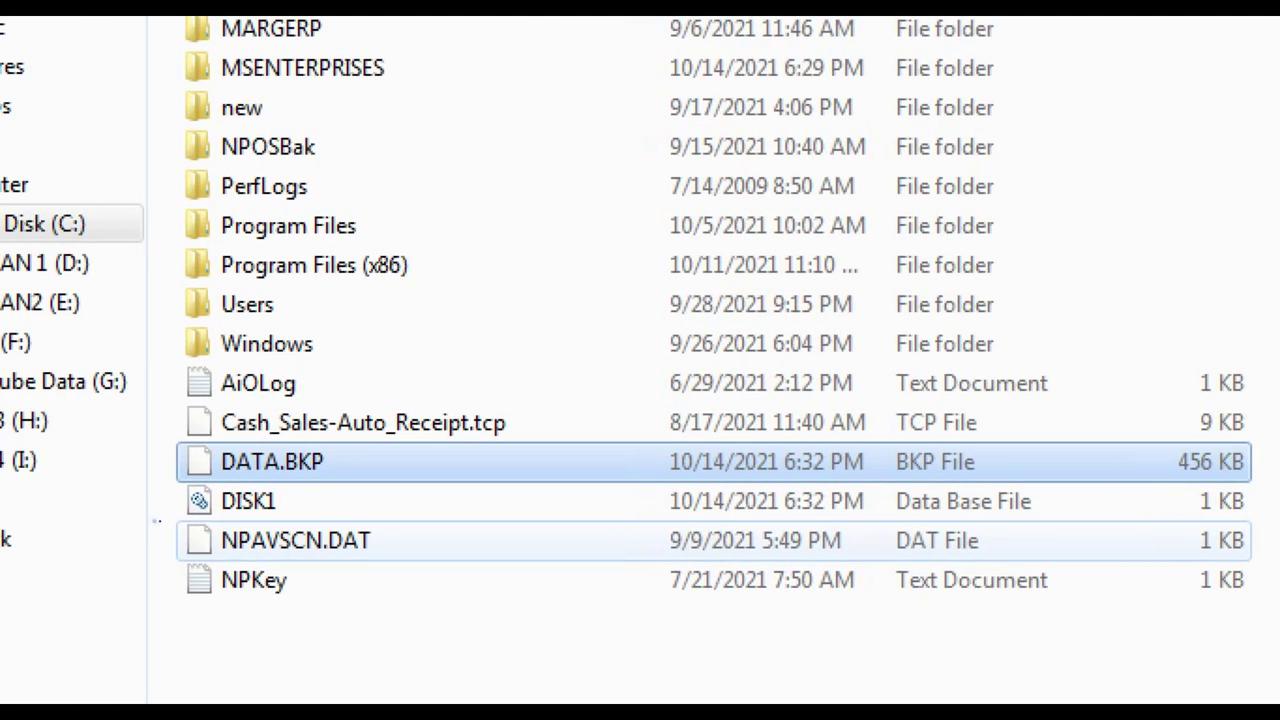
mouse_move(170, 443)
mouse_down()
mouse_move(228, 493)
mouse_move(388, 487)
mouse_up()
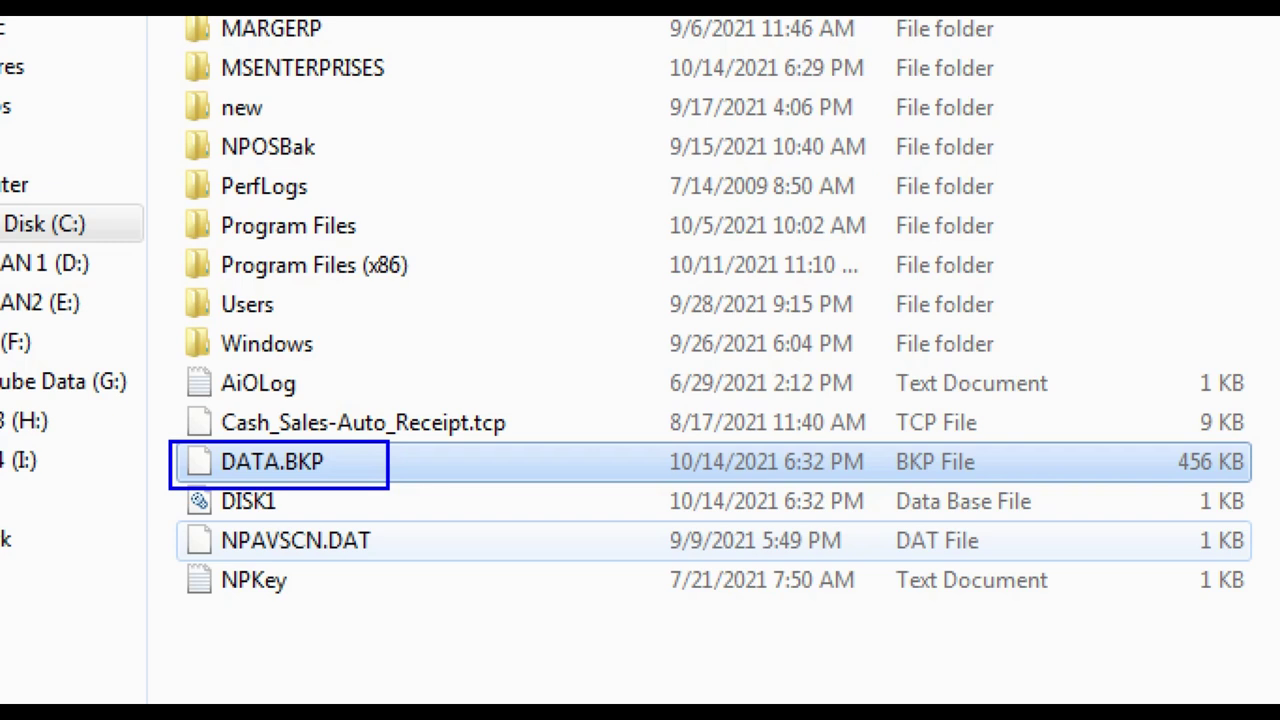
mouse_move(1168, 432)
mouse_down()
mouse_move(1236, 494)
mouse_move(1262, 490)
mouse_up()
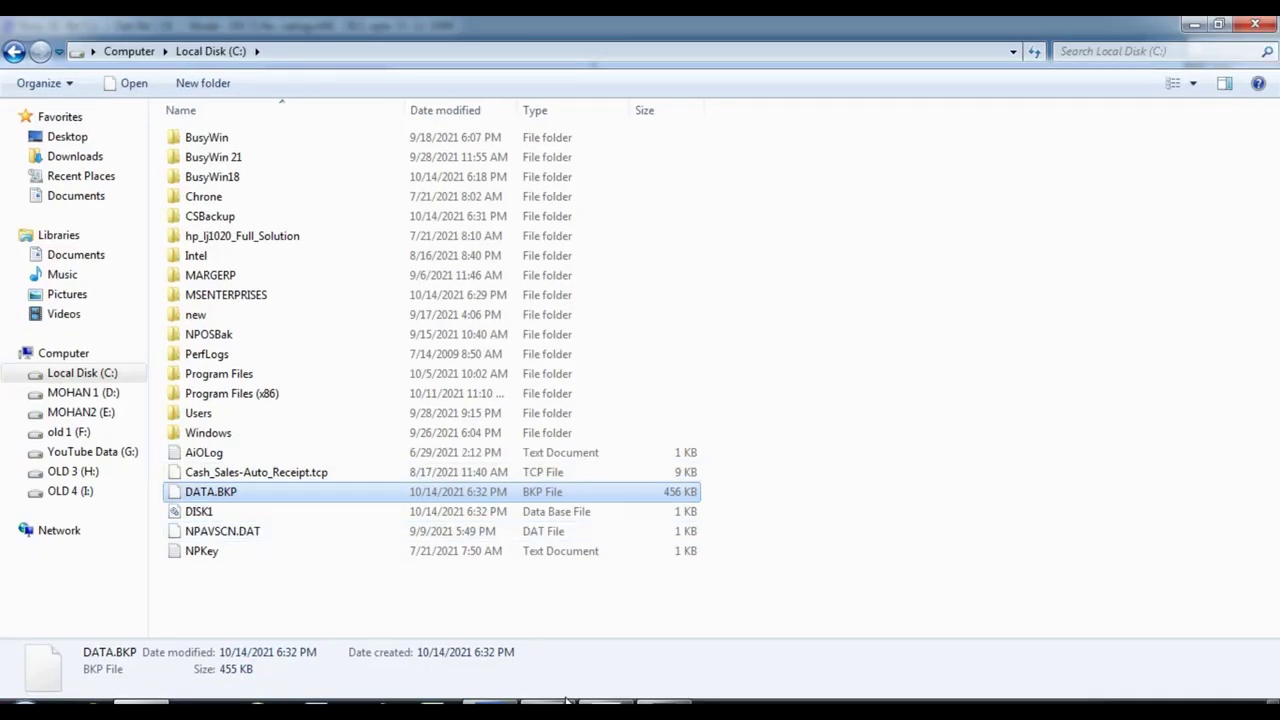
Leave the Busy 18 backup form, switch to Marg ERP 9+ and select the company DEMO FMCG DISTRIBUTOR MRP WISE
key(alt+Tab)
key(Escape)
key(Escape)
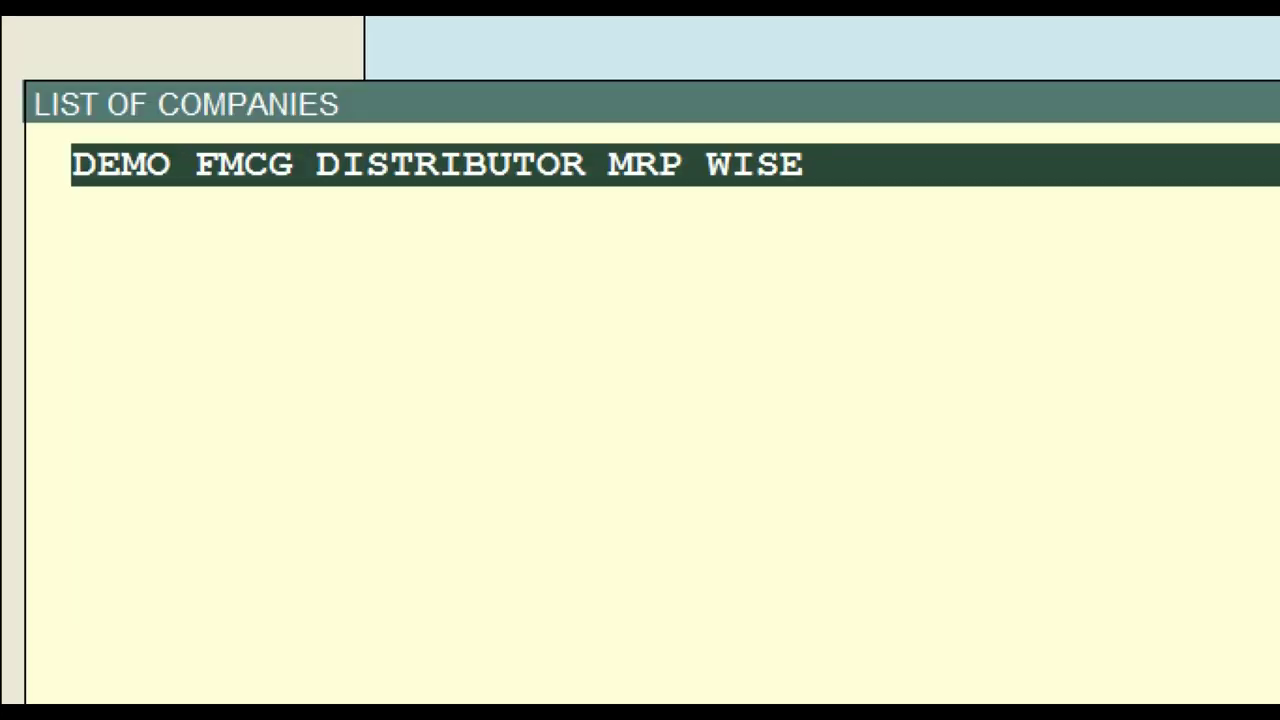
mouse_move(62, 152)
mouse_down()
mouse_move(791, 229)
mouse_move(918, 215)
mouse_up()
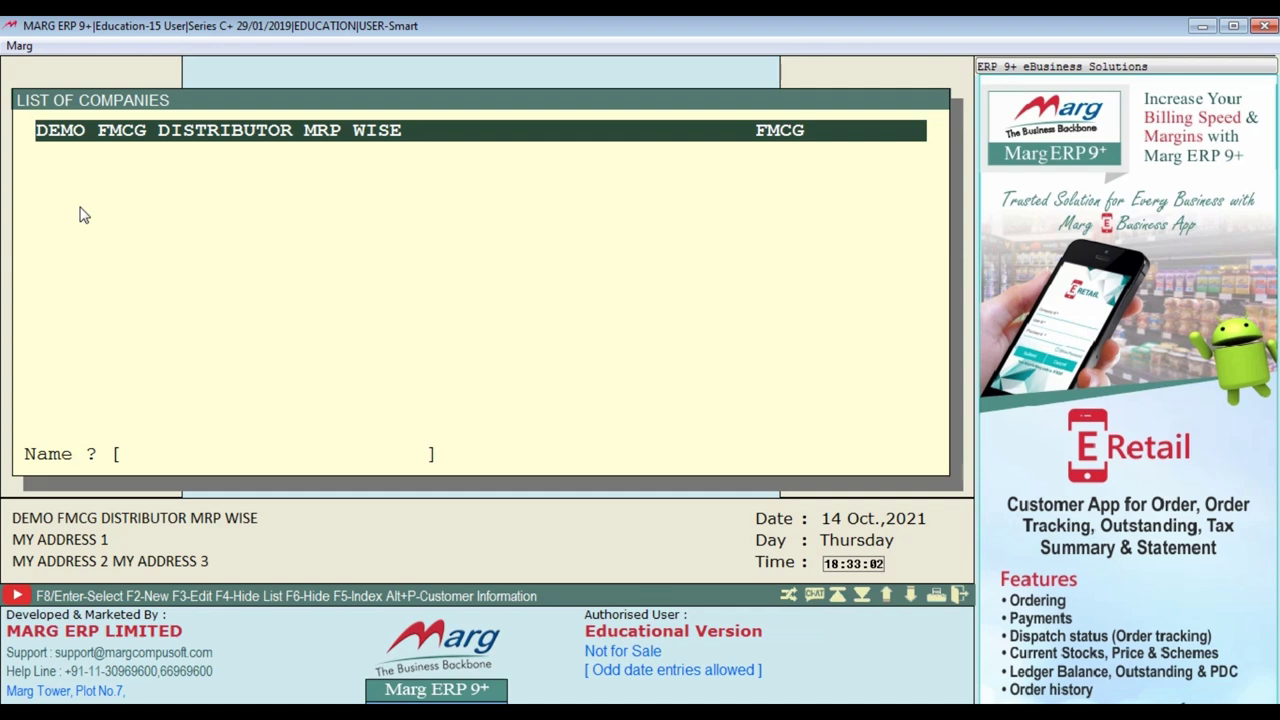
key(Return)
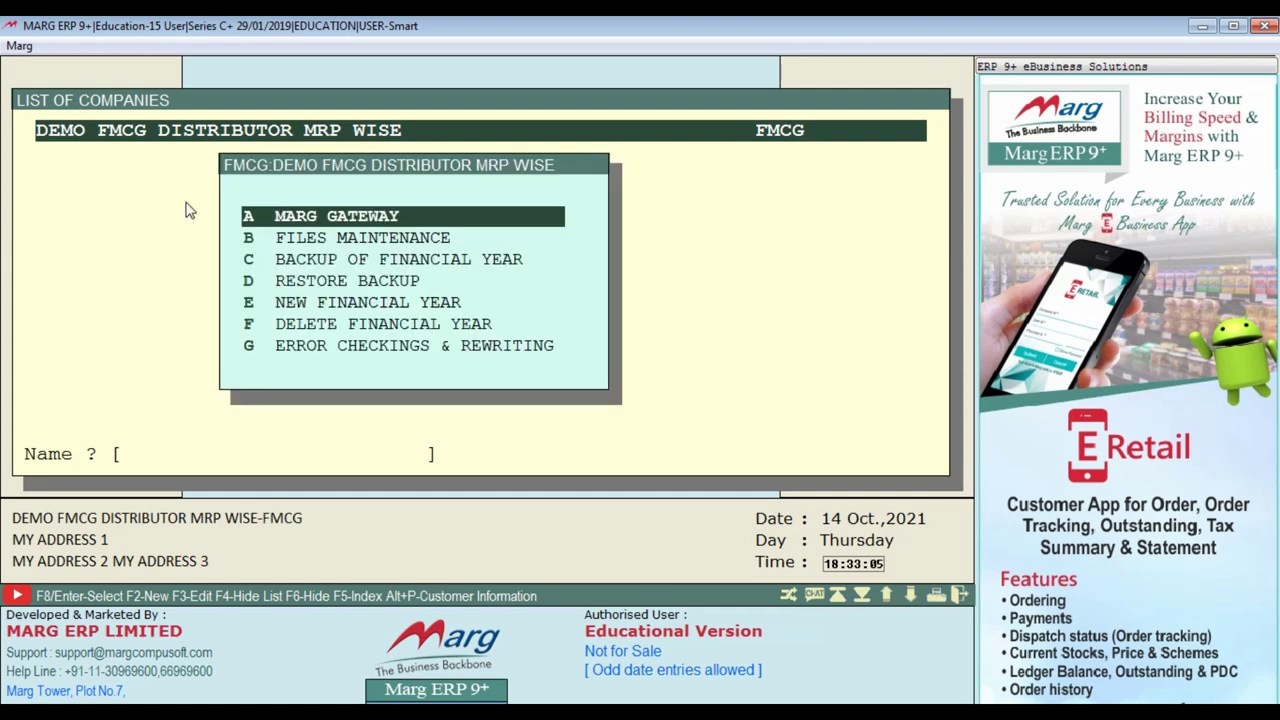
Open Backup of Financial Year for DEMO FMCG DISTRIBUTOR MRP WISE
key(Down)
key(Down)
key(Down)
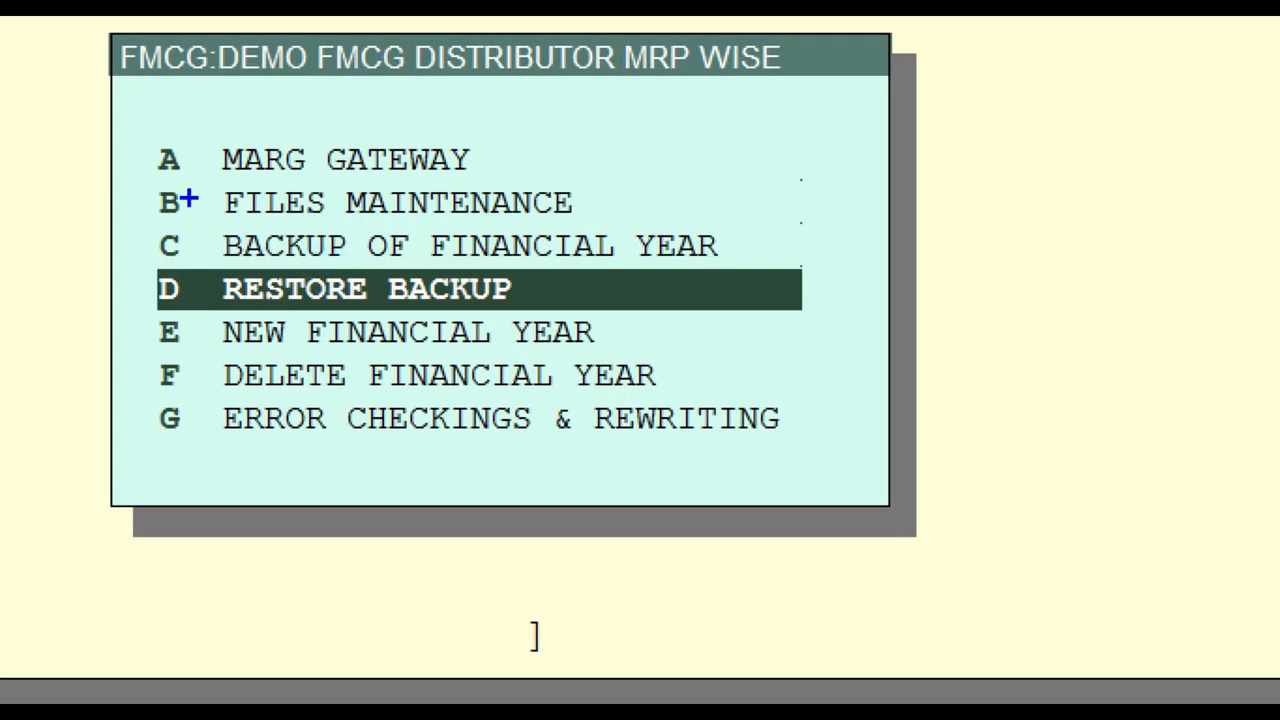
mouse_move(143, 228)
mouse_down()
mouse_move(527, 274)
mouse_move(771, 280)
mouse_up()
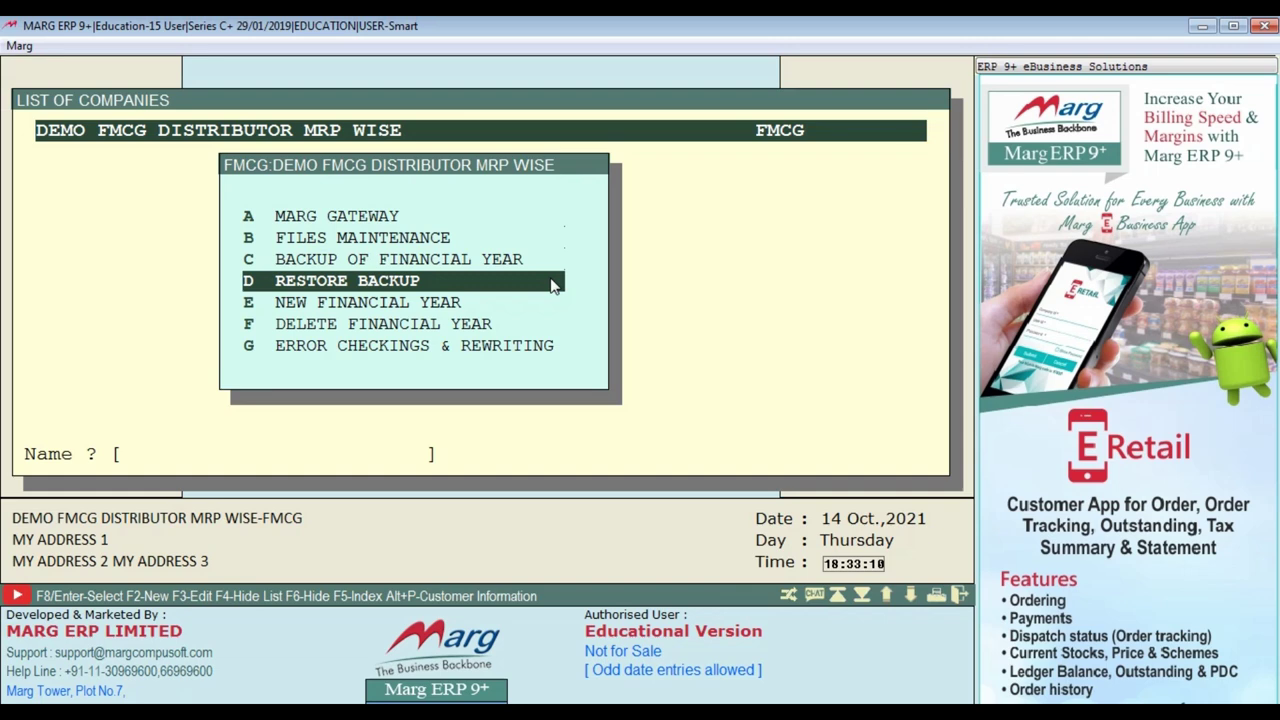
key(Up)
key(Return)
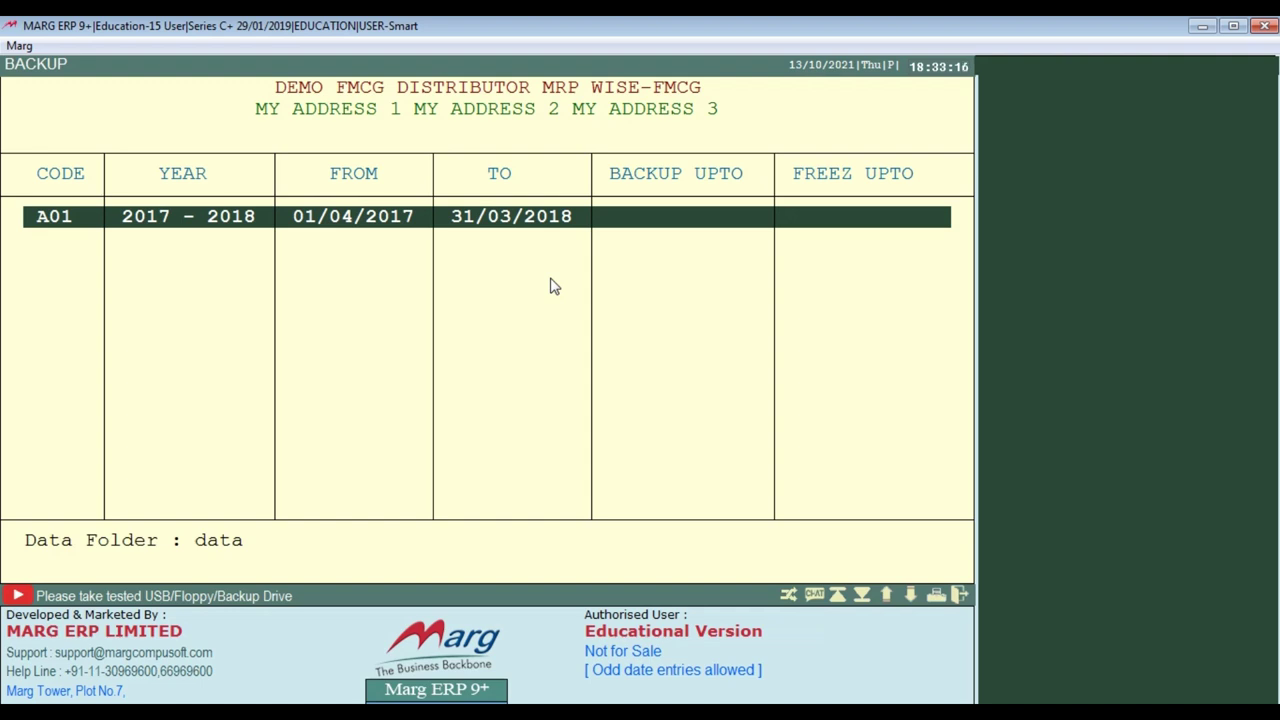
Back up the 2017 - 2018 financial year on hard drive to C:\FMCG-DEMO-20170401-20180331.MBK, with Backup of Transaction History set to No
key(Return)
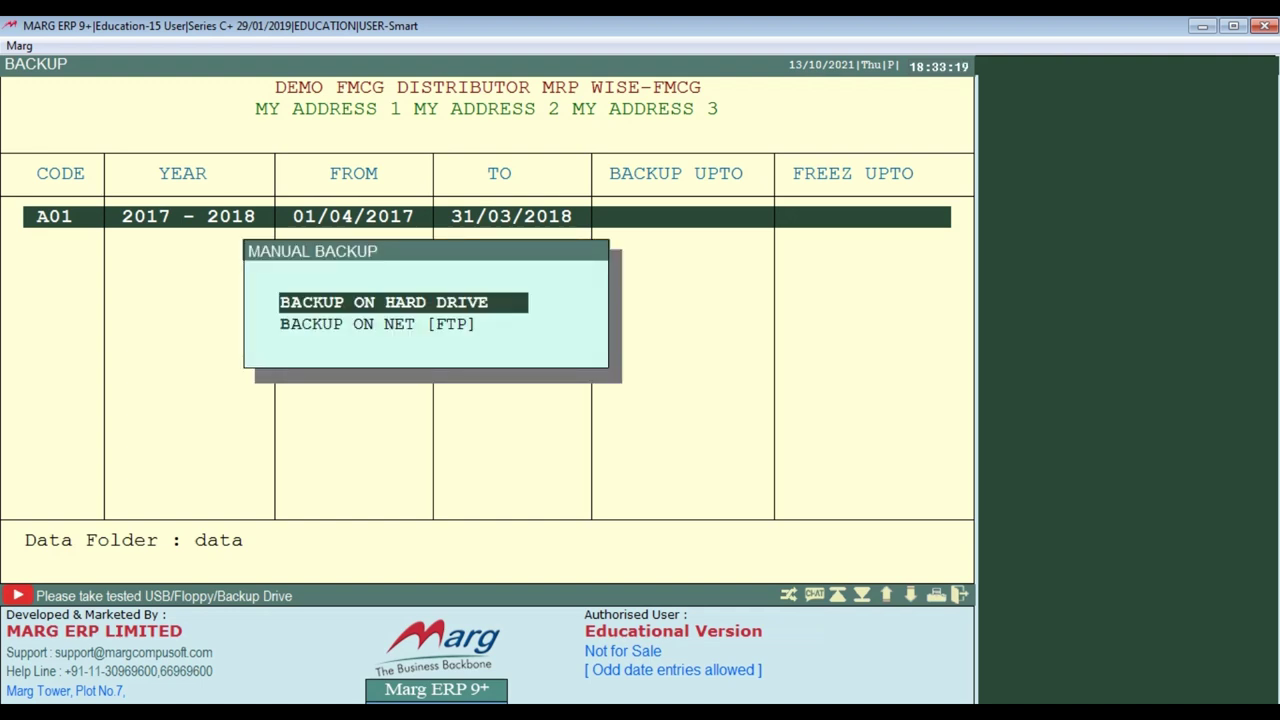
key(Return)
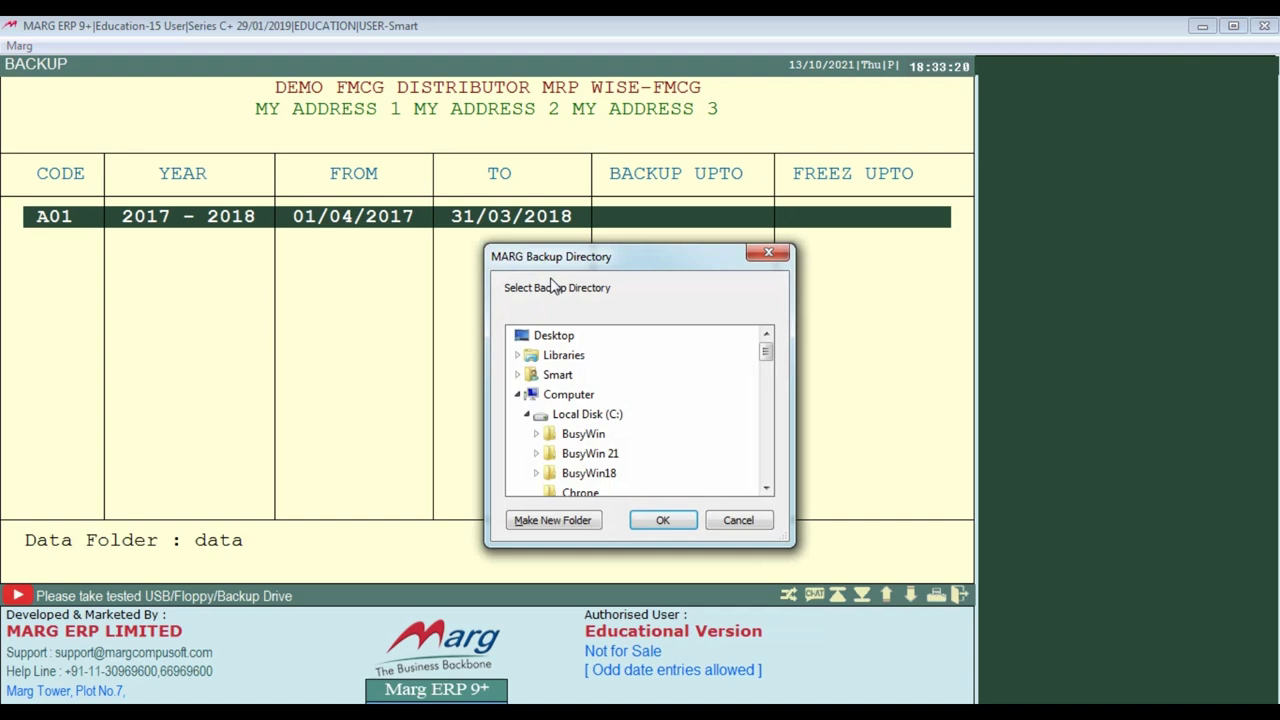
click(594, 416)
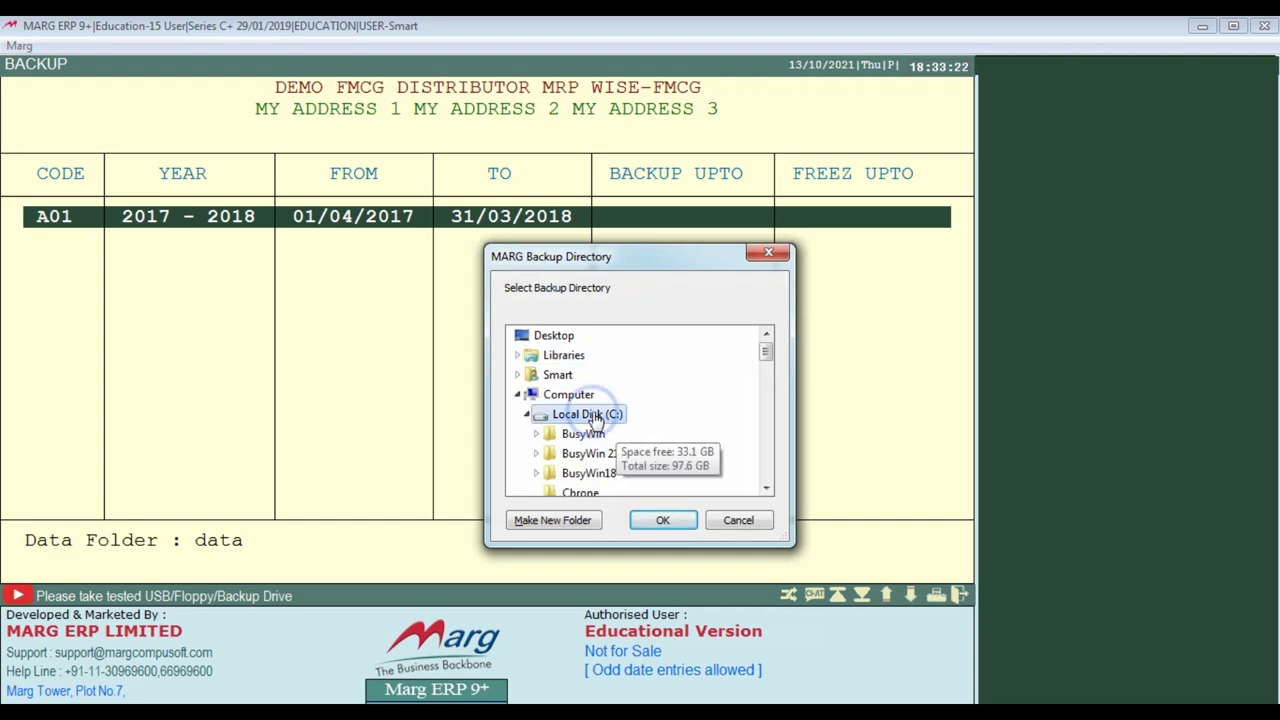
click(660, 521)
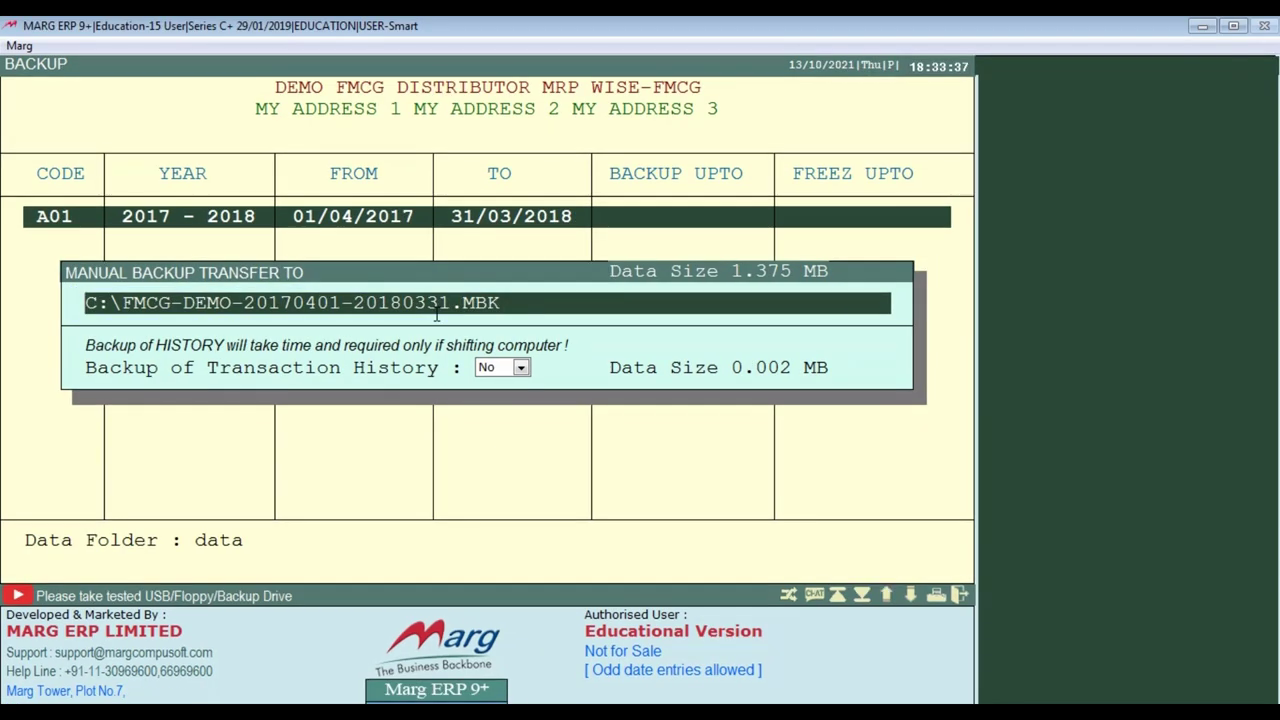
key(Return)
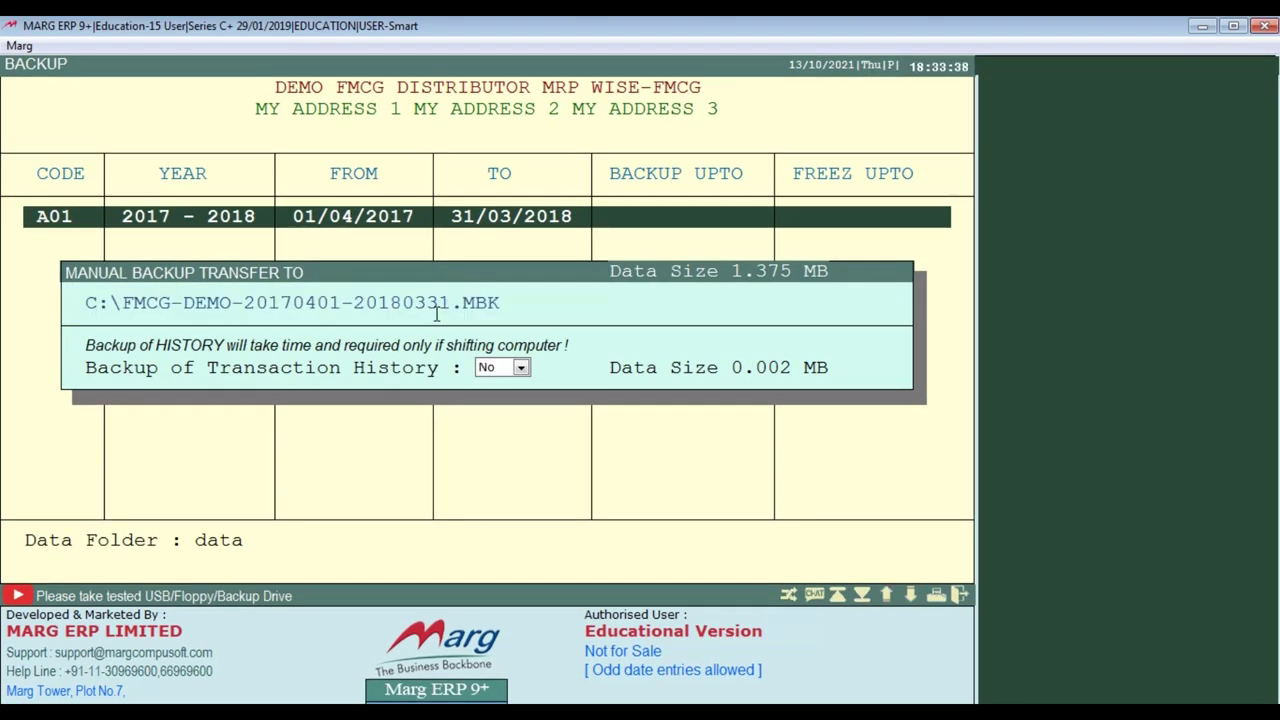
key(Return)
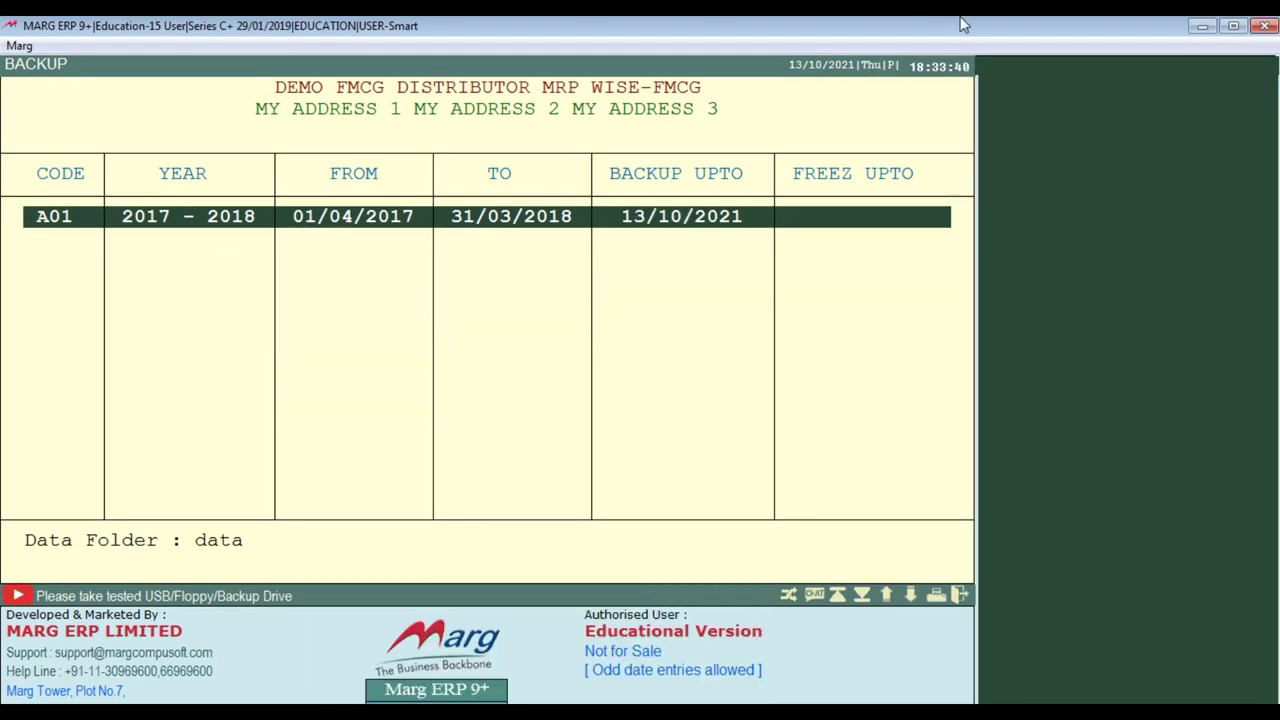
Minimise Marg ERP 9+, switch to Windows Explorer and examine fmcg-demo-20170401-20180331.mbk on Local Disk (C:)
click(1202, 26)
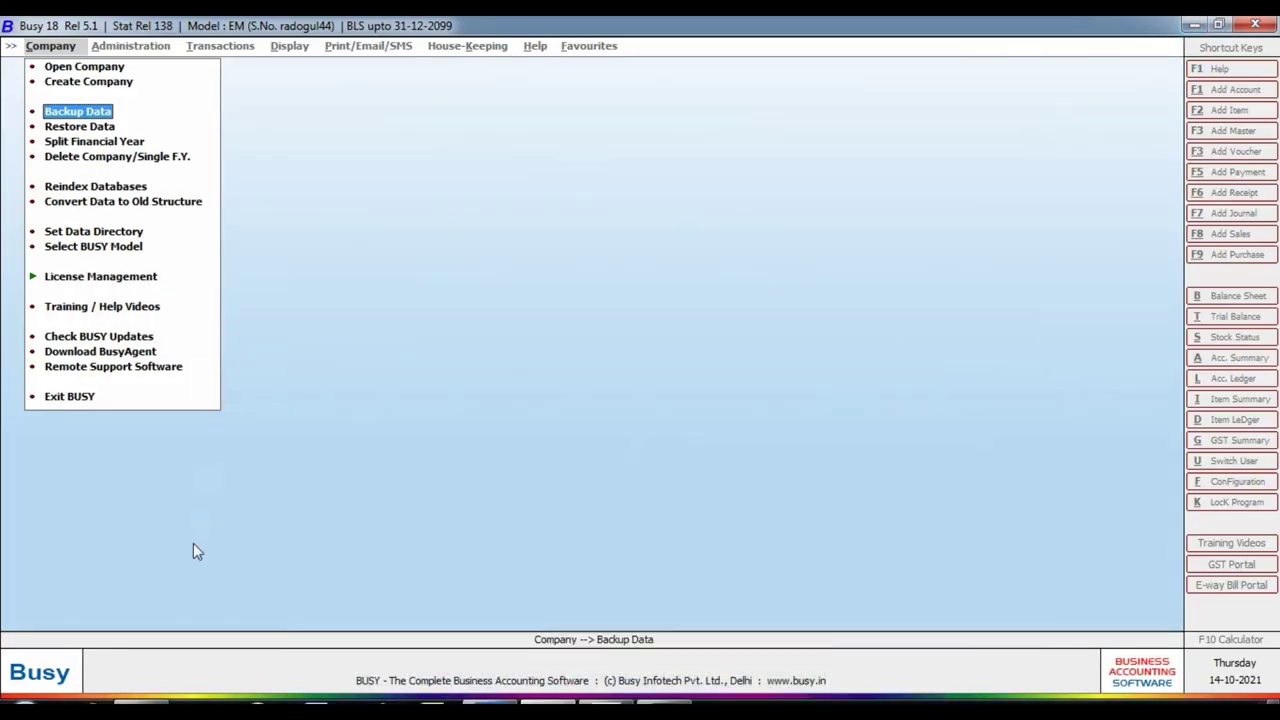
click(140, 700)
click(75, 374)
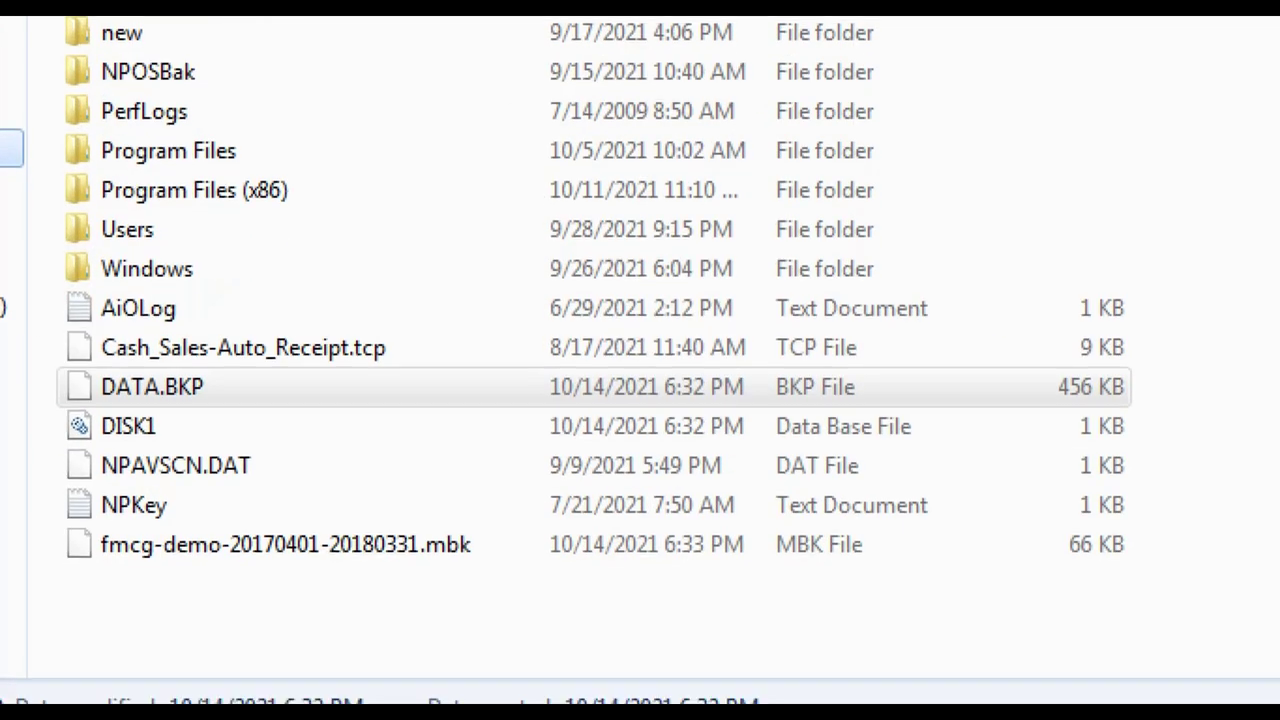
drag(40, 499, 1159, 552)
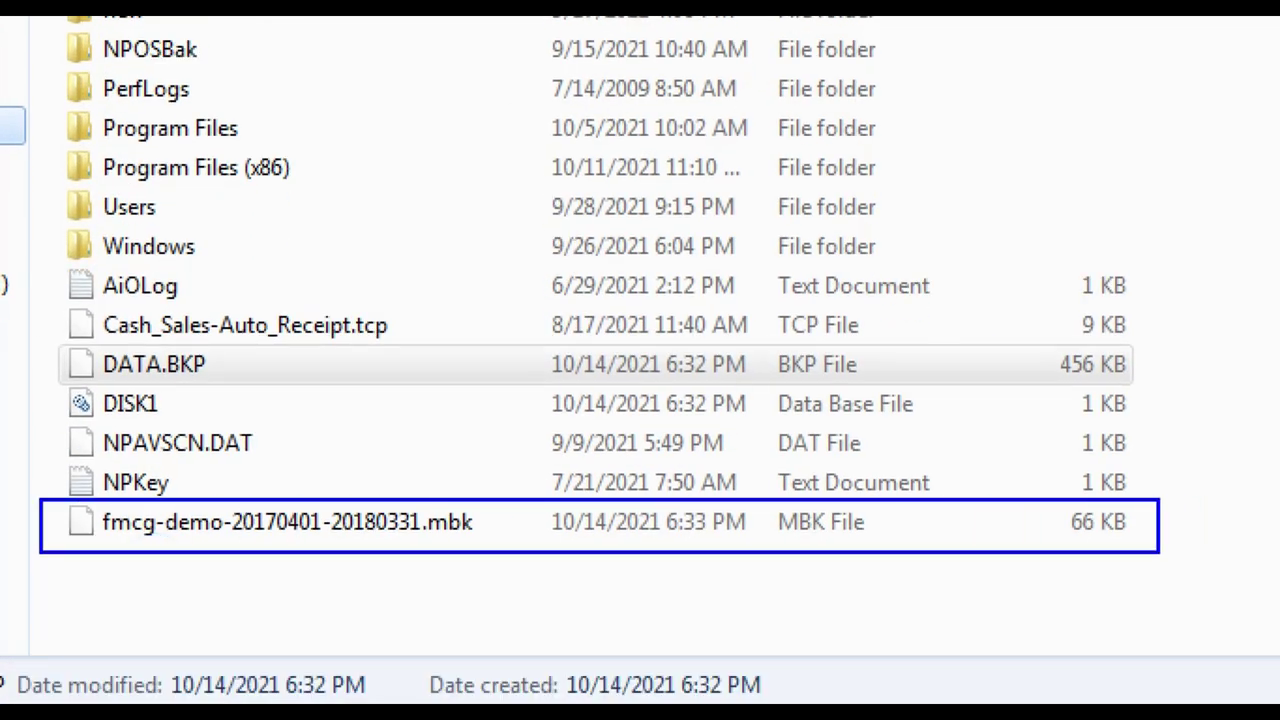